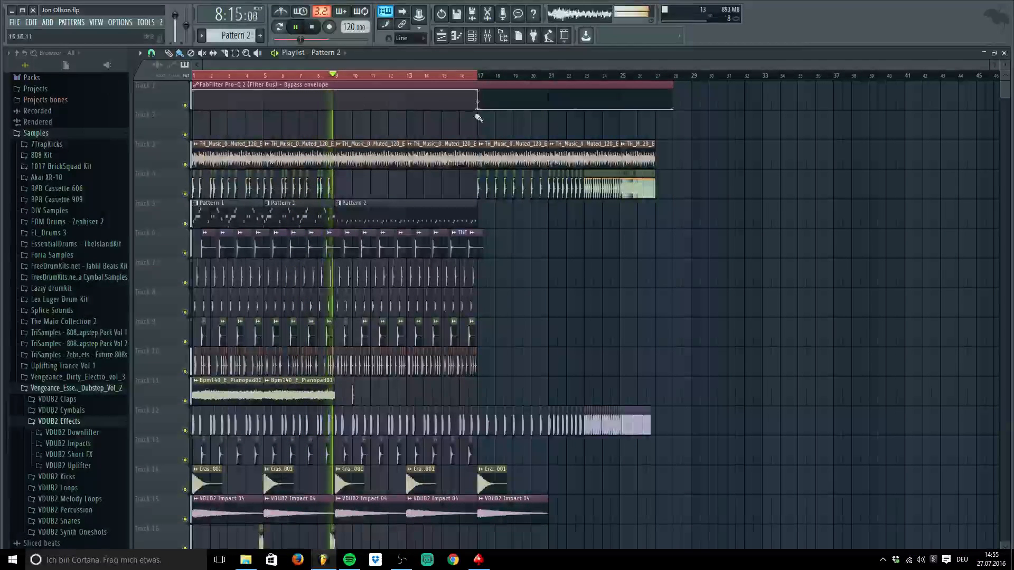
# Show the mixer over the playlist, close it again, and stop playback at the start
pyautogui.click(488, 35)
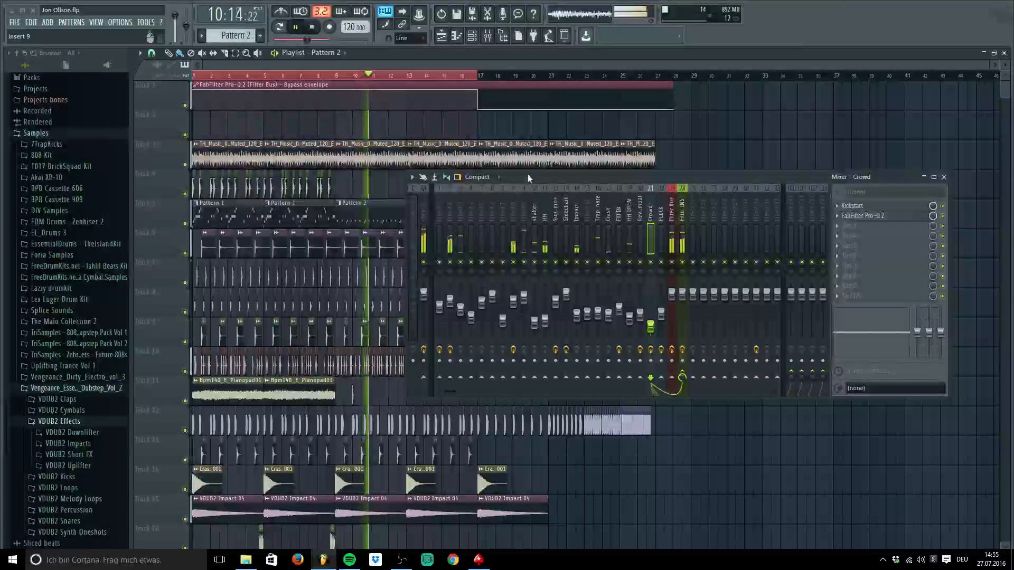
pyautogui.moveTo(528, 173); pyautogui.dragTo(594, 166)
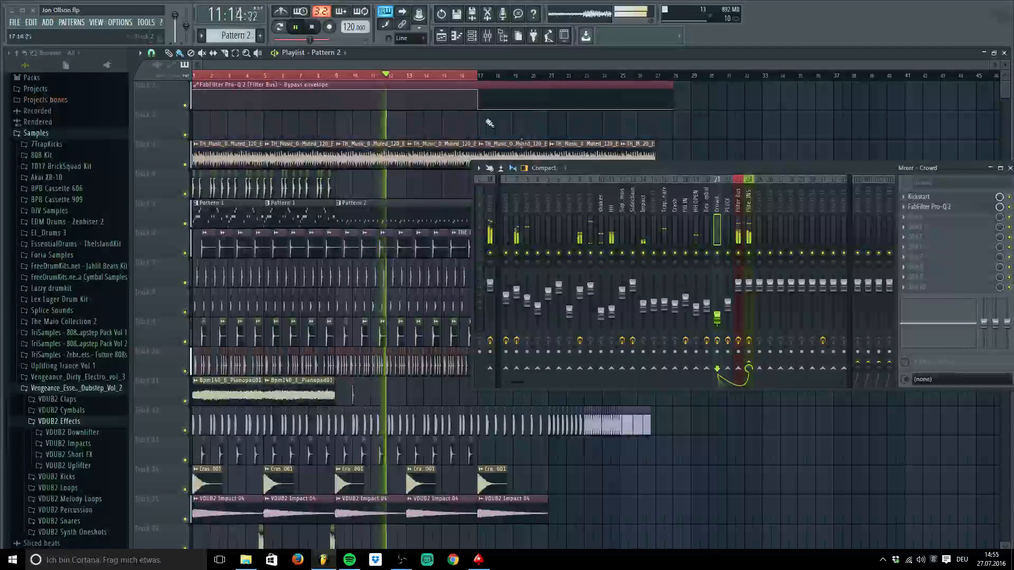
pyautogui.click(1009, 170)
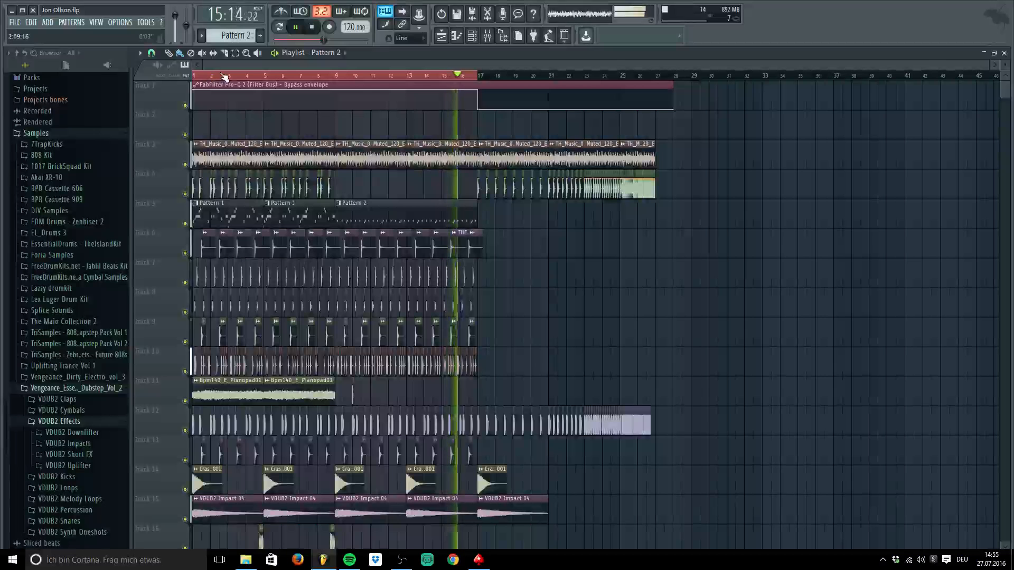
pyautogui.press('space')
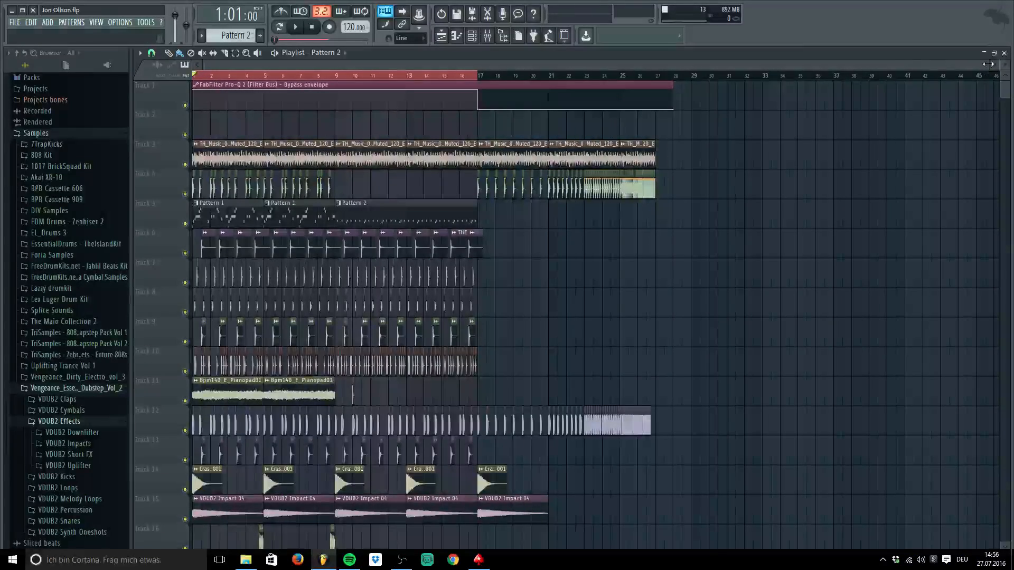
pyautogui.moveTo(988, 64); pyautogui.dragTo(683, 53)
pyautogui.scroll(-5, 416, 116)
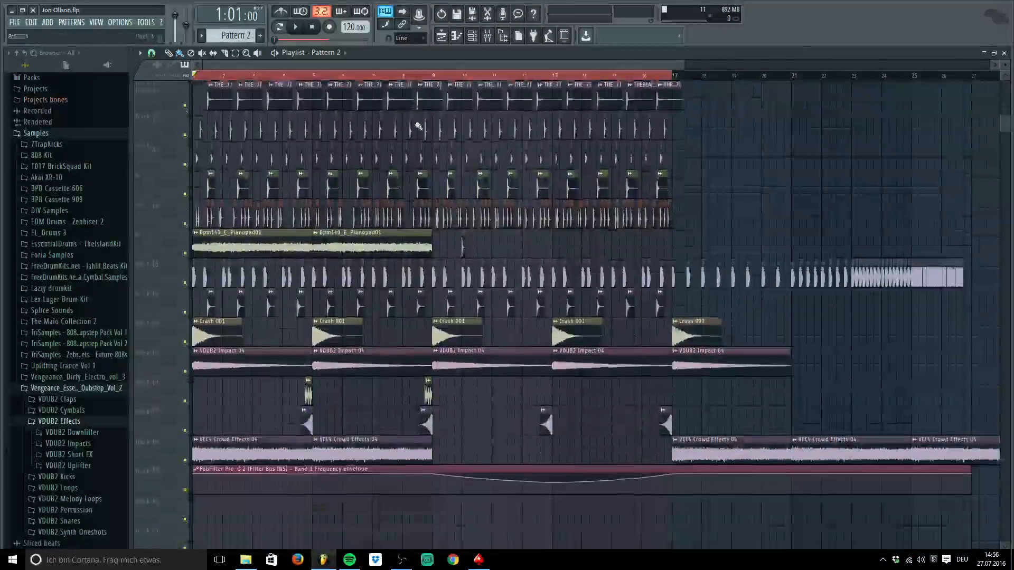
pyautogui.scroll(5, 420, 143)
pyautogui.scroll(-5, 424, 152)
pyautogui.scroll(-4, 423, 152)
pyautogui.scroll(8, 431, 142)
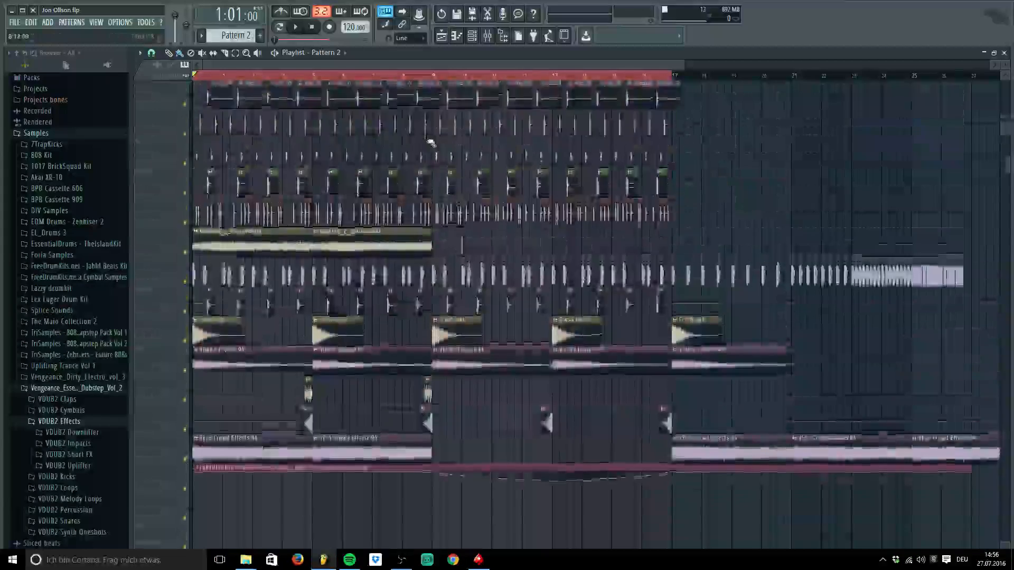
pyautogui.moveTo(684, 63); pyautogui.dragTo(677, 63)
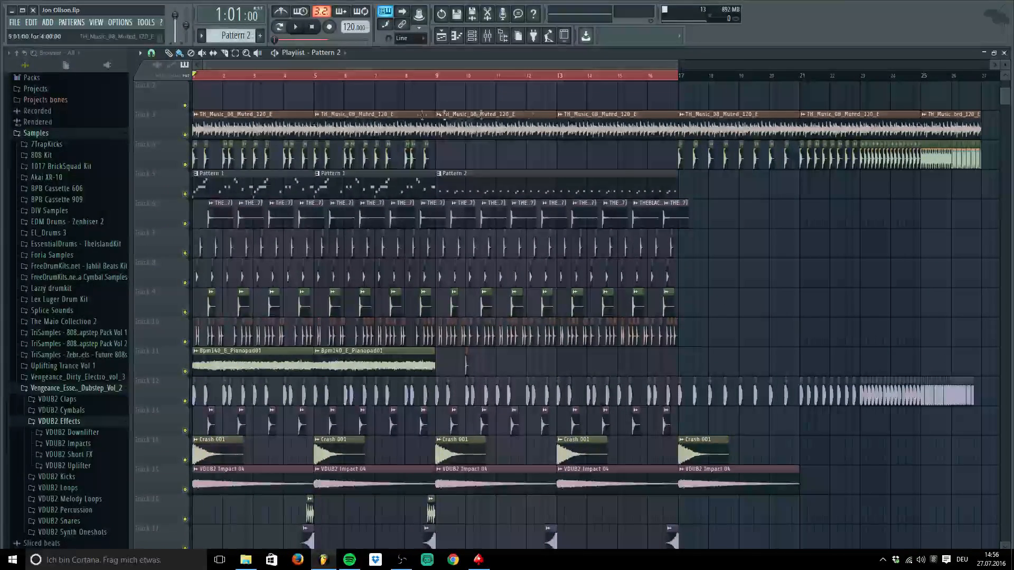
pyautogui.scroll(-5, 422, 131)
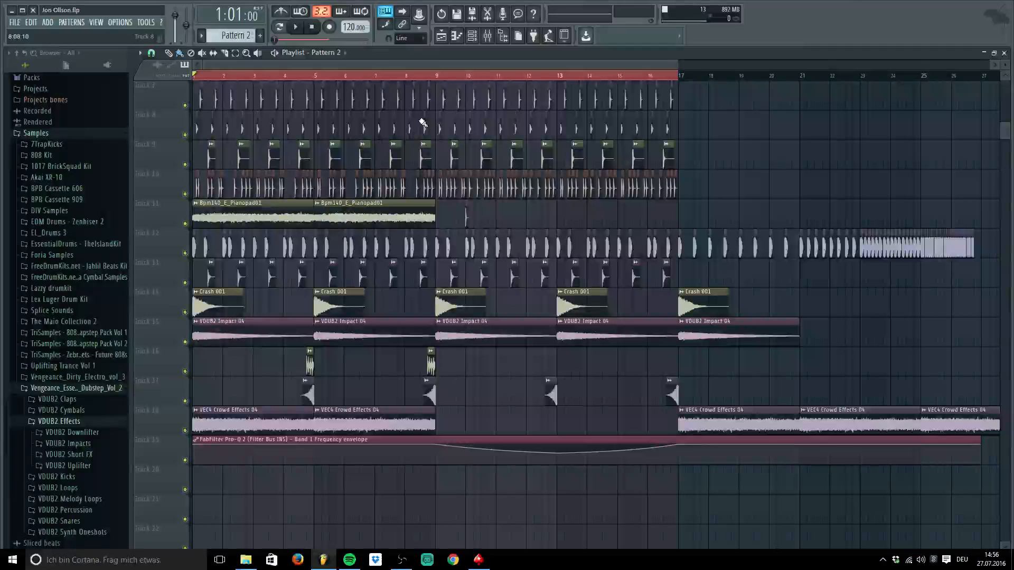
pyautogui.scroll(6, 423, 122)
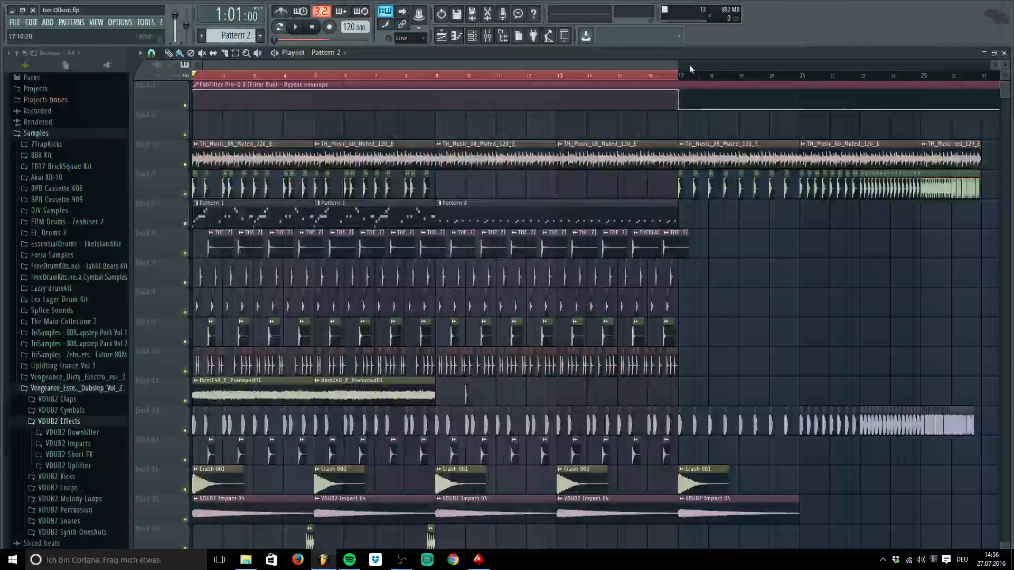
pyautogui.moveTo(678, 61); pyautogui.dragTo(964, 62)
pyautogui.scroll(-5, 414, 189)
pyautogui.scroll(5, 416, 192)
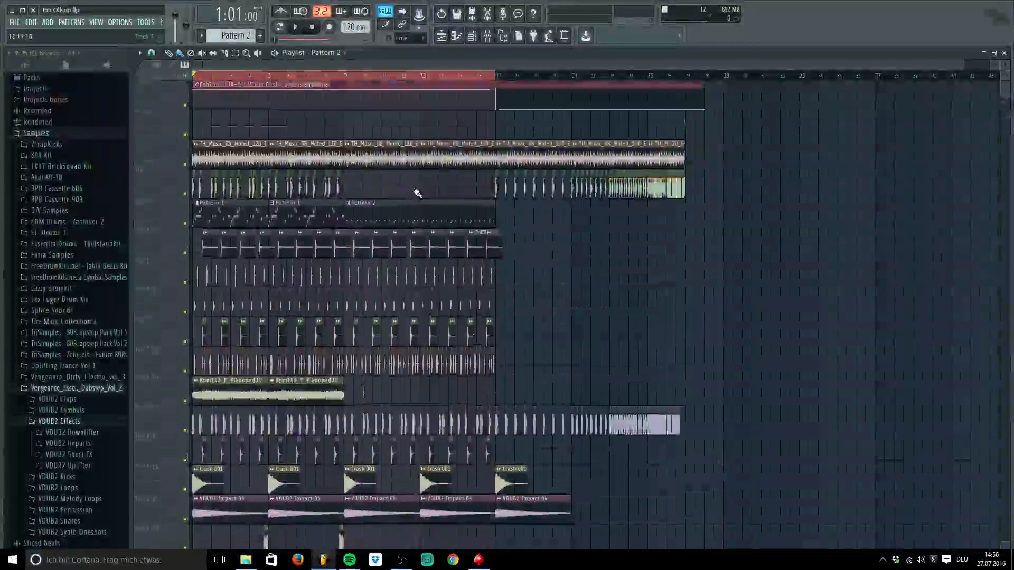
pyautogui.scroll(-3, 421, 191)
pyautogui.scroll(4, 425, 189)
pyautogui.scroll(-3, 431, 186)
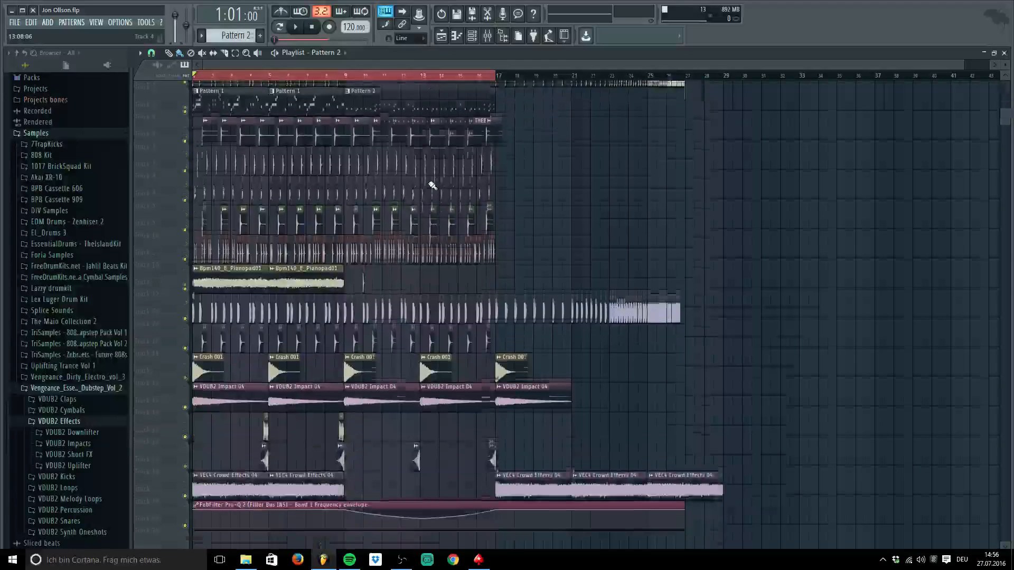
pyautogui.scroll(3, 432, 185)
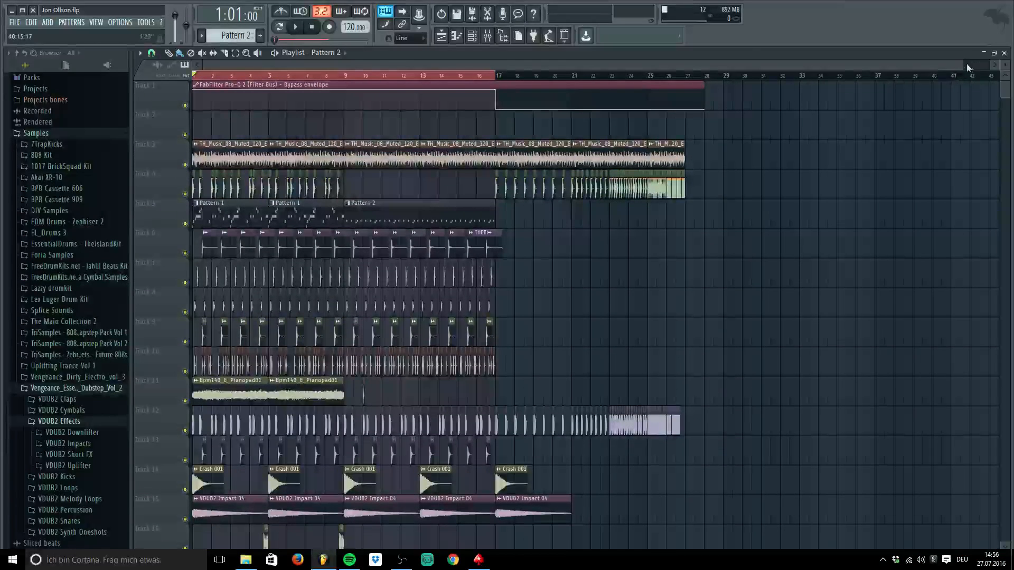
pyautogui.moveTo(968, 66); pyautogui.dragTo(993, 66)
pyautogui.scroll(-5, 247, 113)
pyautogui.scroll(5, 247, 116)
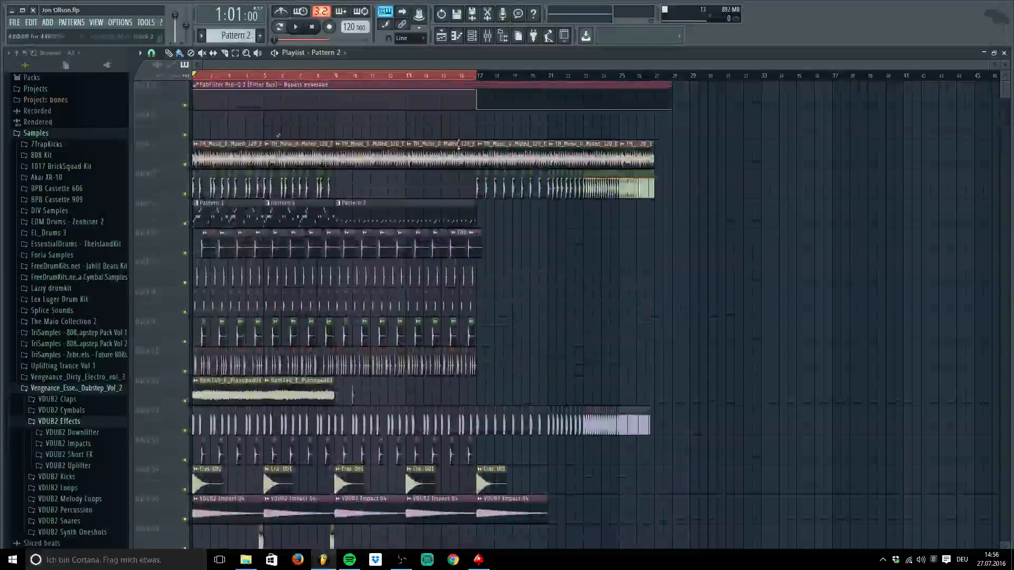
pyautogui.moveTo(989, 66); pyautogui.dragTo(438, 65)
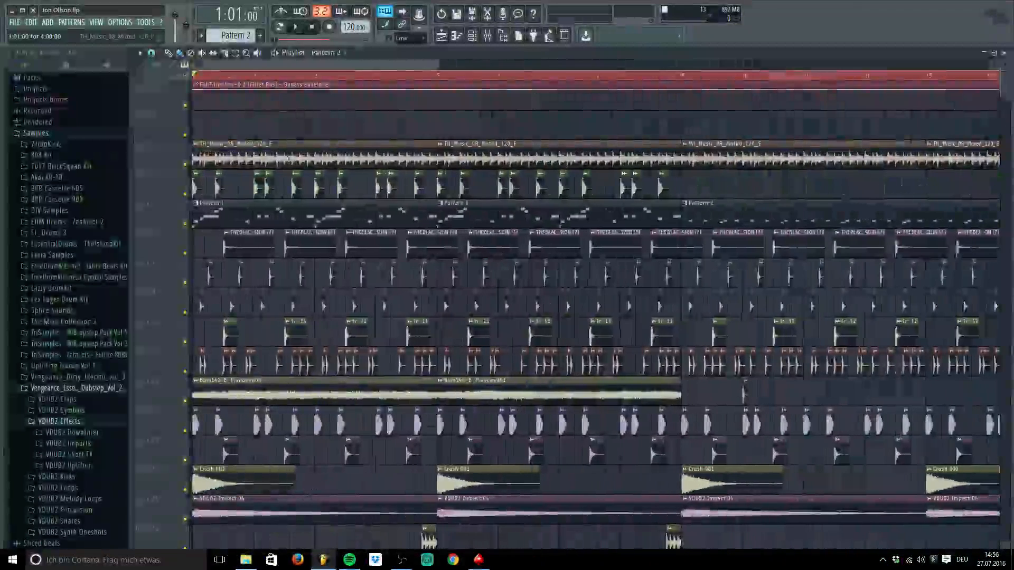
# Check the 021 Kick channel settings, then open the mixer and audition insert 1
pyautogui.doubleClick(197, 186)
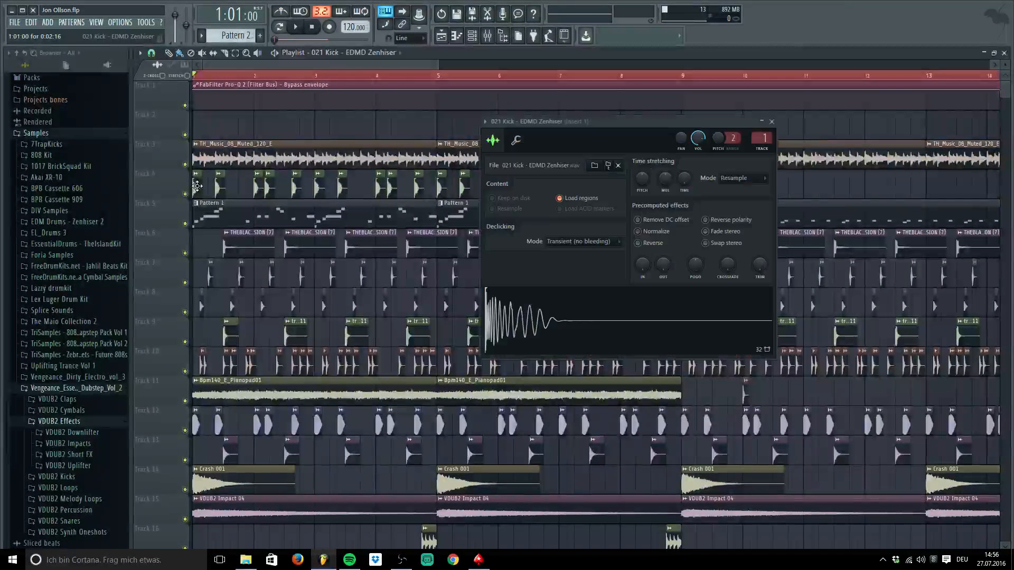
pyautogui.click(774, 123)
pyautogui.click(487, 36)
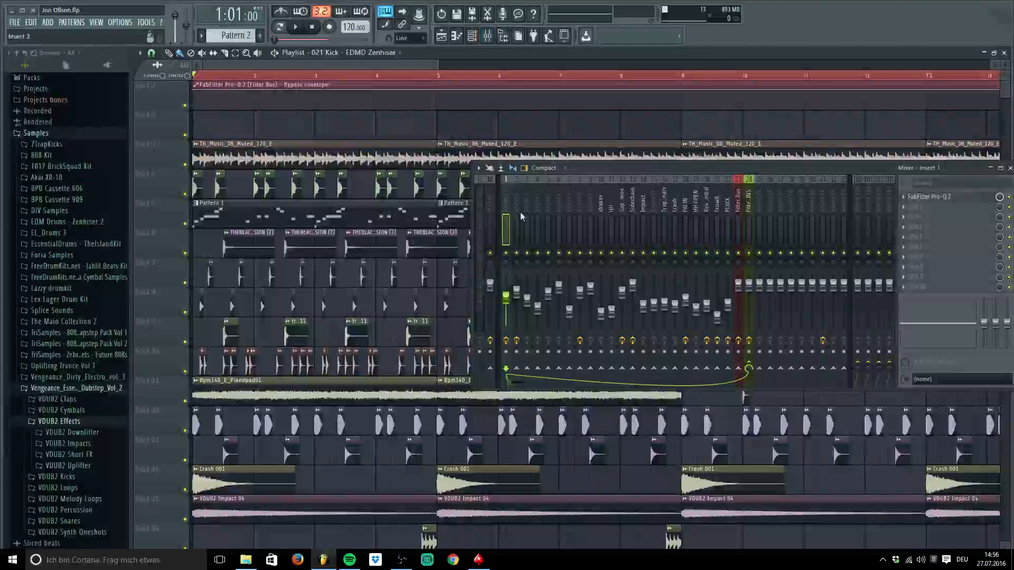
pyautogui.click(506, 206)
pyautogui.press('space')
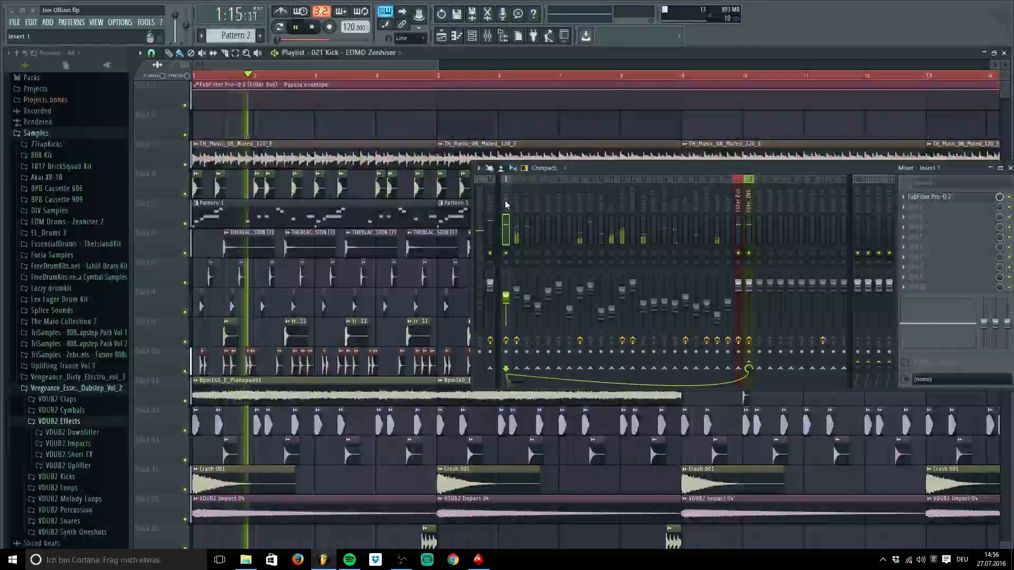
pyautogui.press('space')
# Audition mixer insert 3, then insert 1 with FabFilter Pro-Q 2, during playback
pyautogui.click(526, 197)
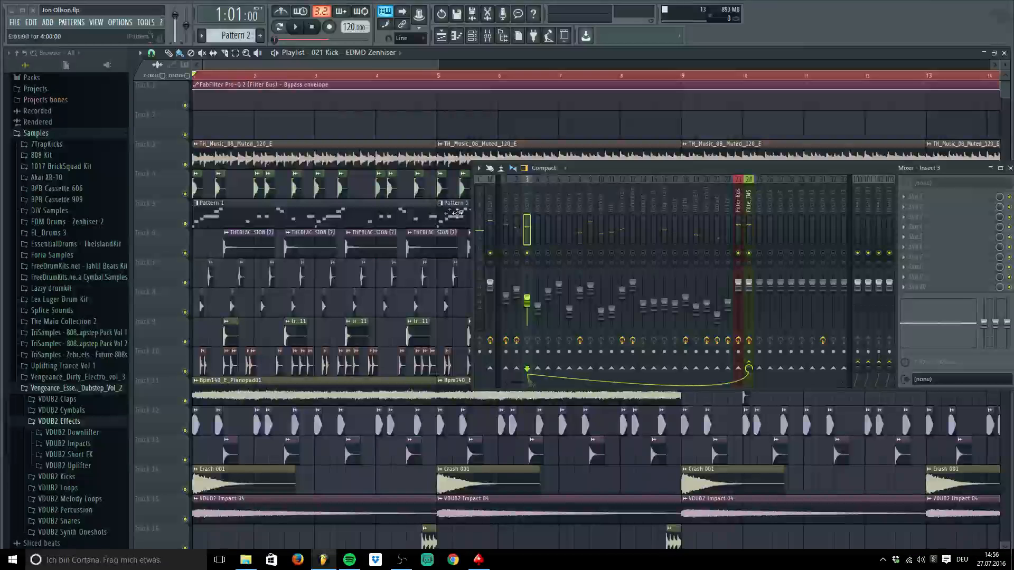
pyautogui.press('space')
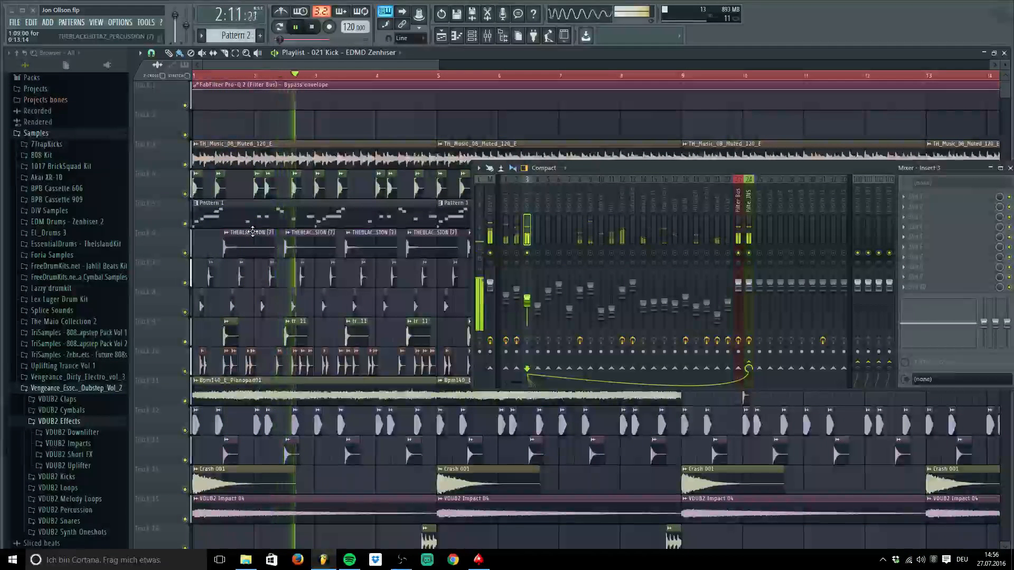
pyautogui.press('space')
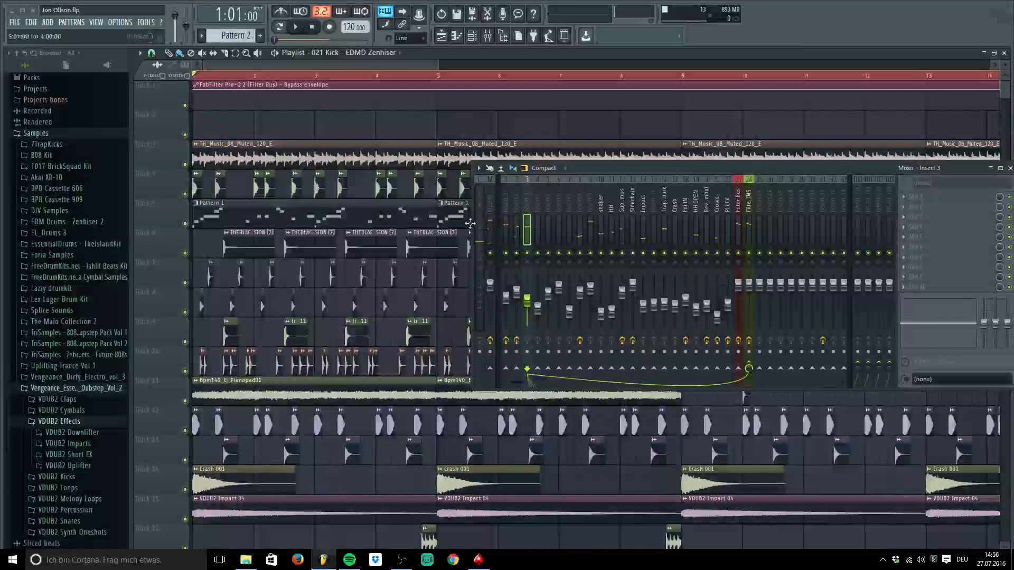
pyautogui.click(509, 236)
pyautogui.press('space')
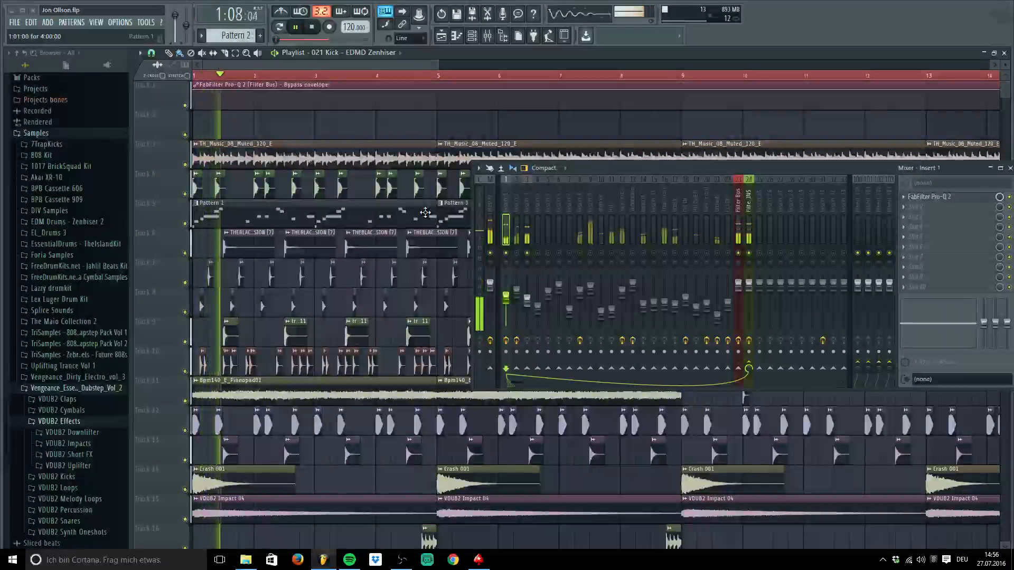
pyautogui.press('space')
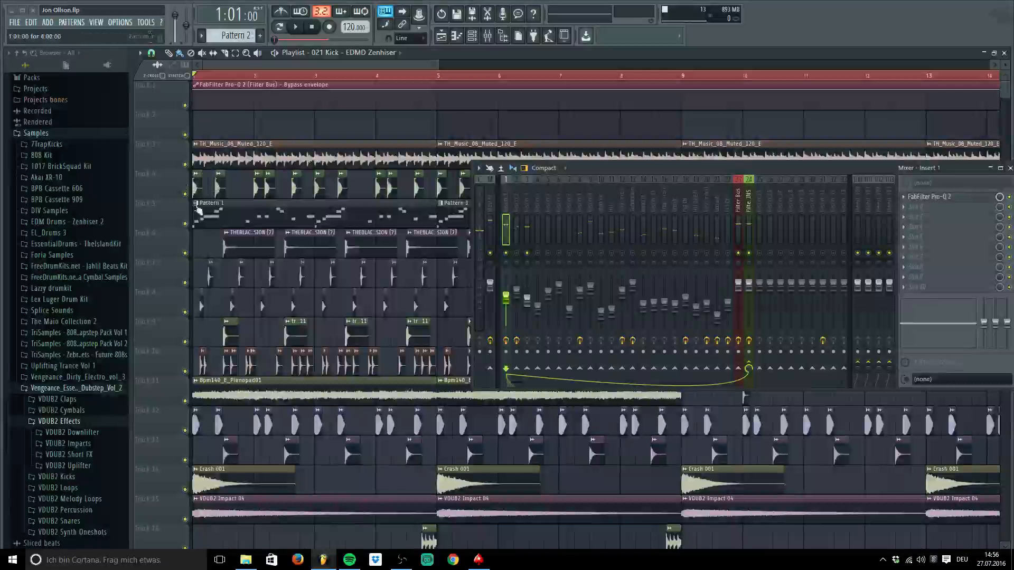
# Inspect the 021 Kick and MKV1_Kick_018 channel settings to confirm their insert routing
pyautogui.doubleClick(195, 192)
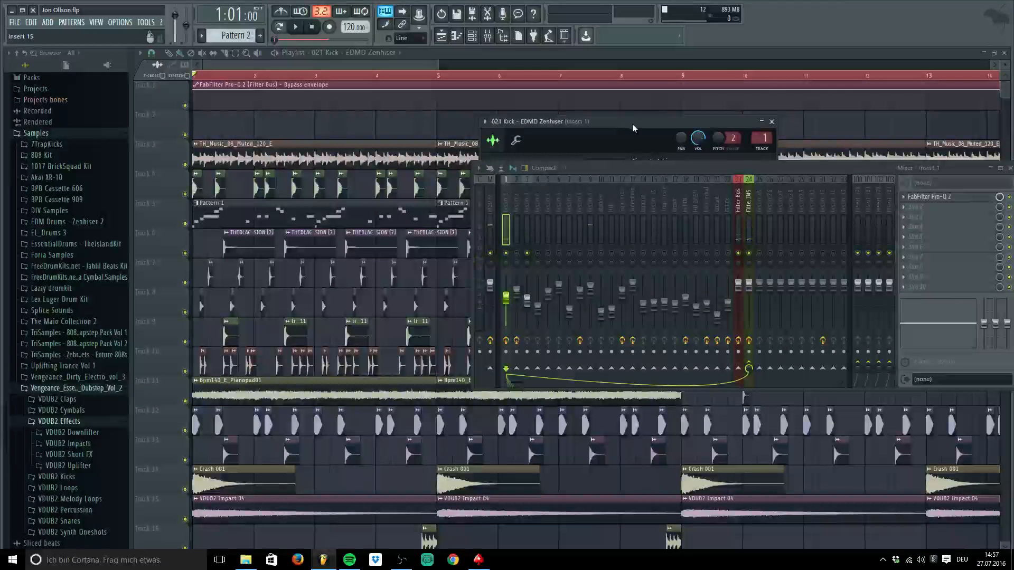
pyautogui.moveTo(633, 126); pyautogui.dragTo(329, 121)
pyautogui.click(458, 119)
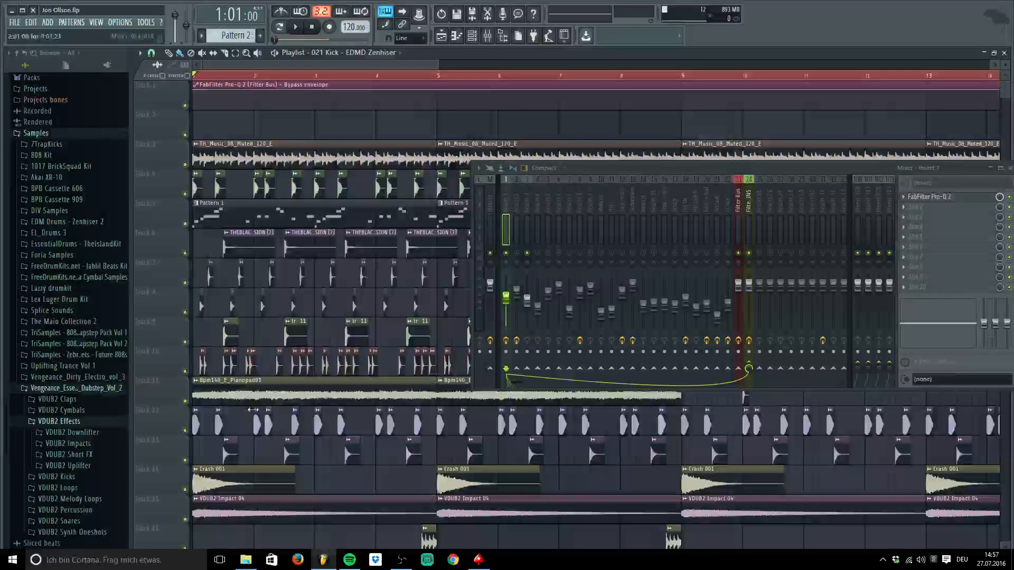
pyautogui.doubleClick(195, 421)
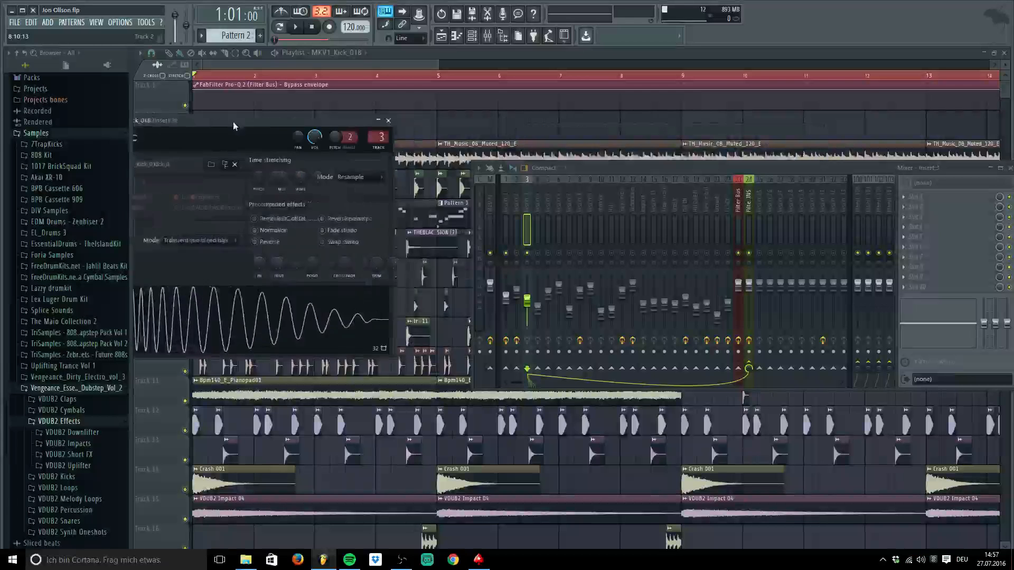
pyautogui.moveTo(233, 122); pyautogui.dragTo(325, 126)
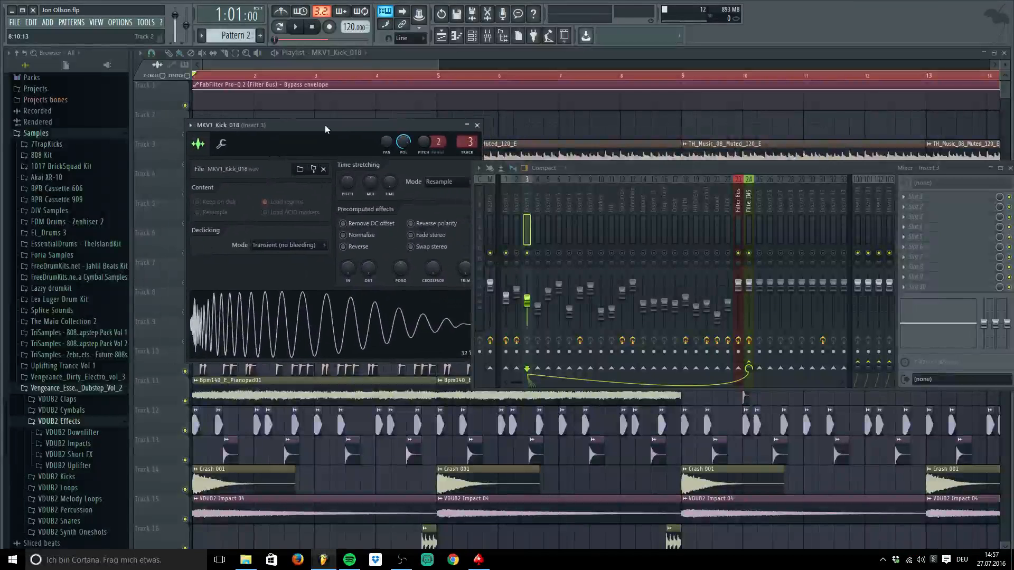
pyautogui.click(478, 125)
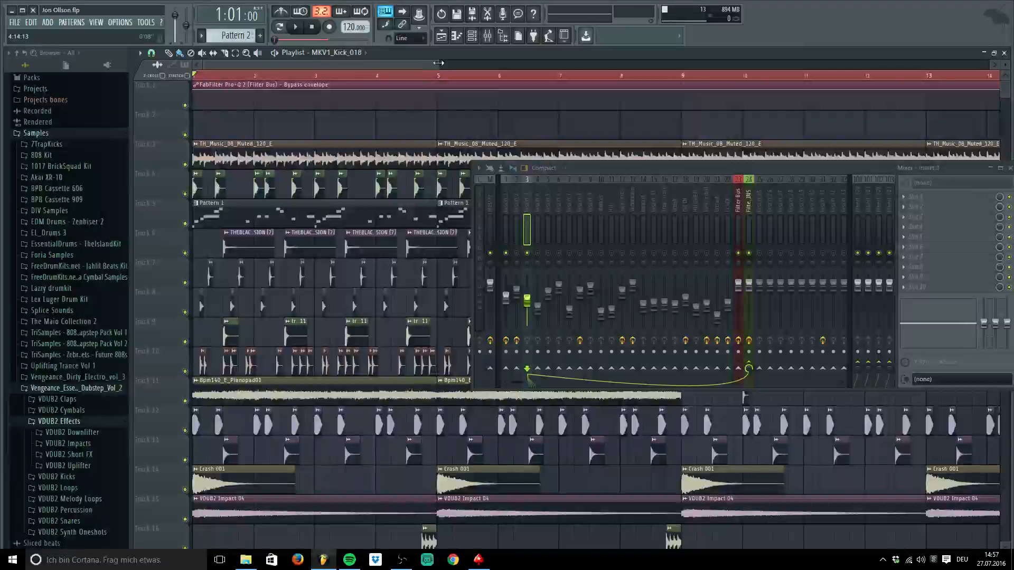
pyautogui.moveTo(438, 63); pyautogui.dragTo(355, 65)
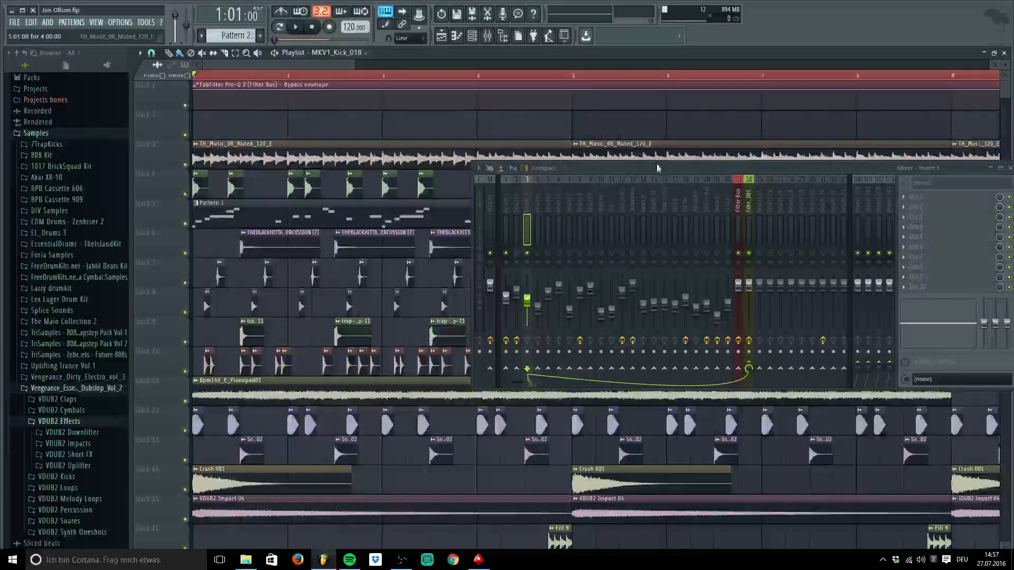
pyautogui.moveTo(657, 168); pyautogui.dragTo(550, 417)
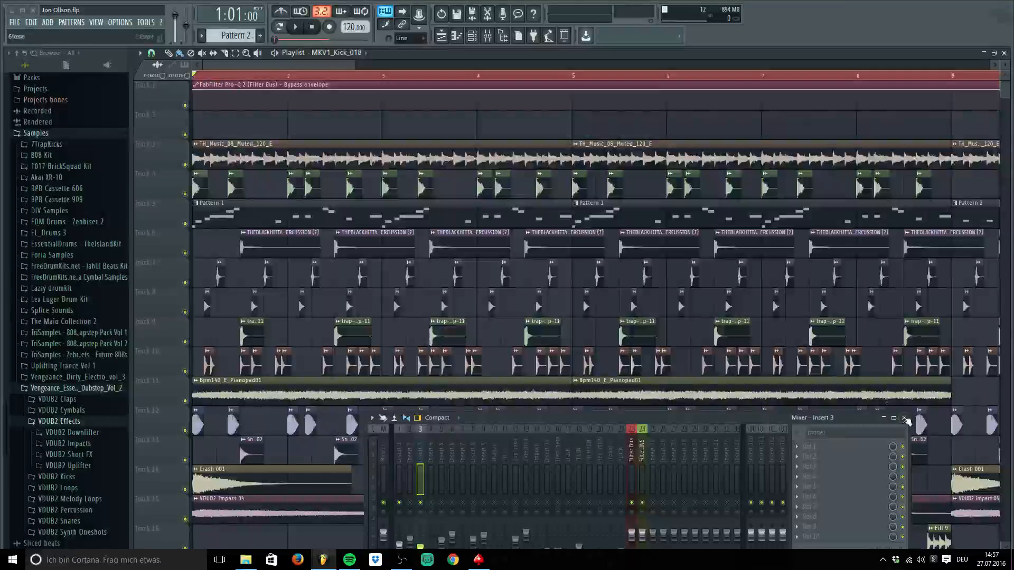
pyautogui.click(905, 419)
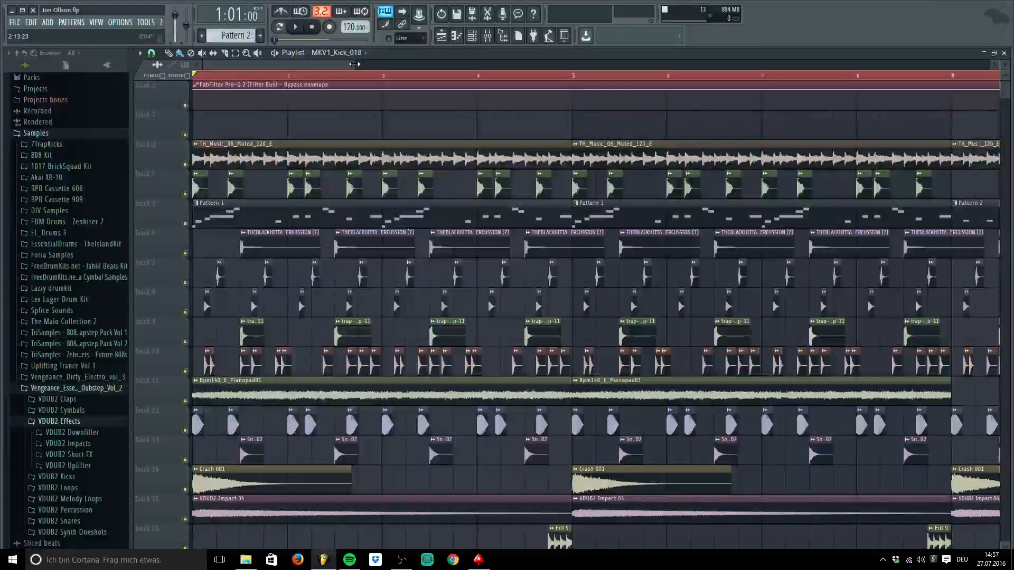
pyautogui.moveTo(354, 64); pyautogui.dragTo(339, 93)
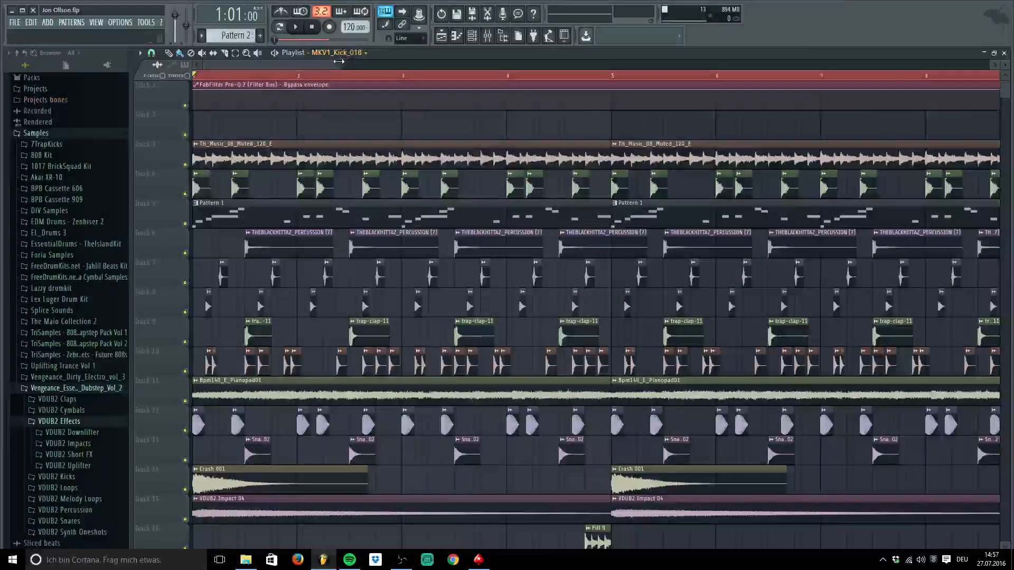
pyautogui.moveTo(338, 66); pyautogui.dragTo(470, 64)
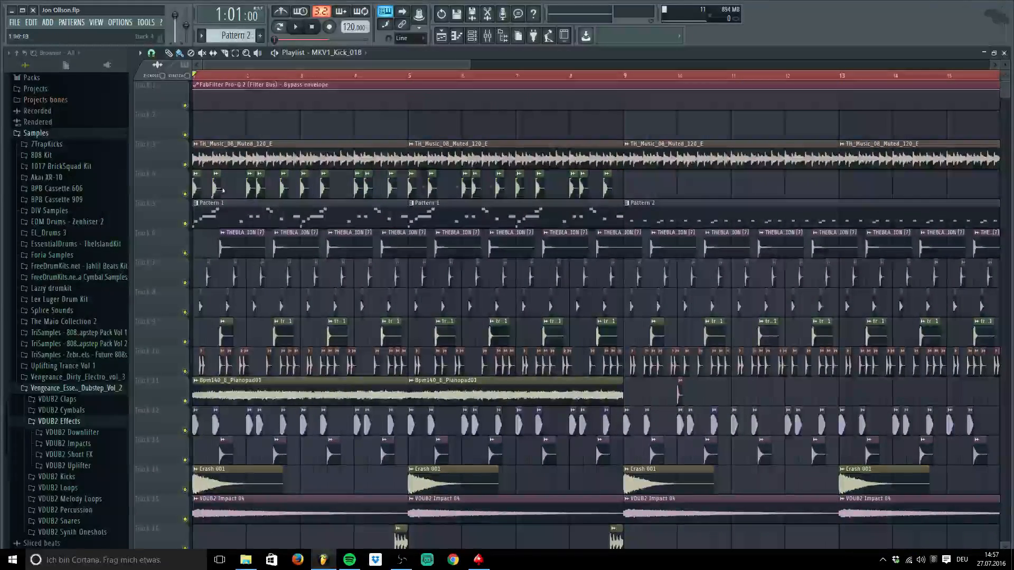
# Zoom into the playlist and preview the THEBLACKHITTAZ_PERCUSSION (7) sample with the mixer open
pyautogui.scroll(5, 309, 312)
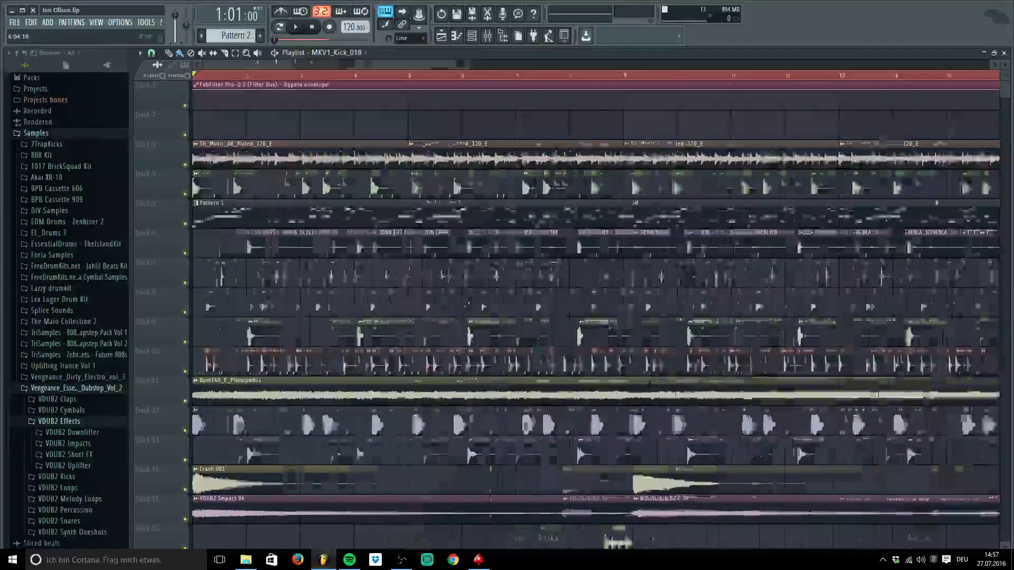
pyautogui.doubleClick(392, 246)
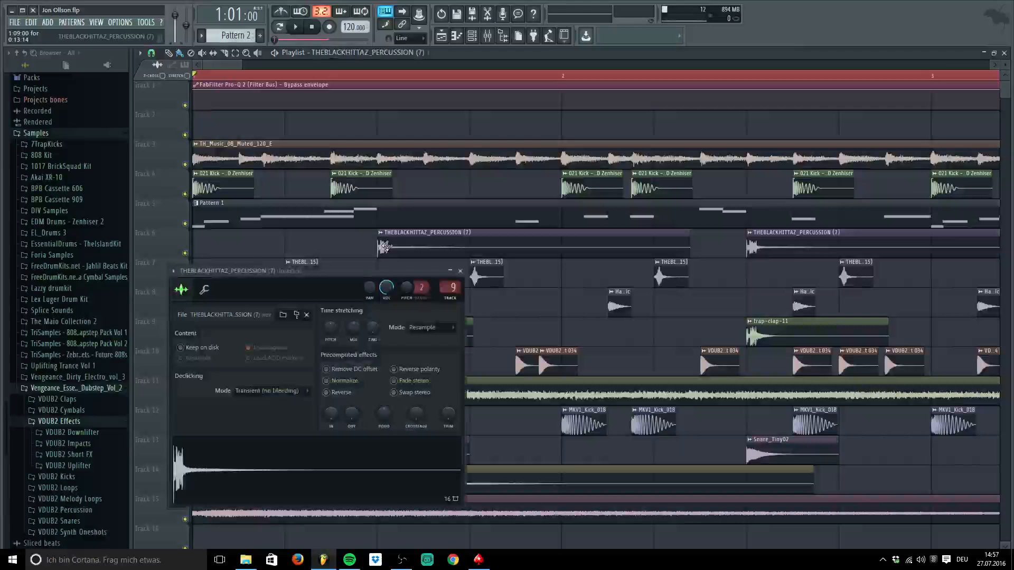
pyautogui.click(487, 35)
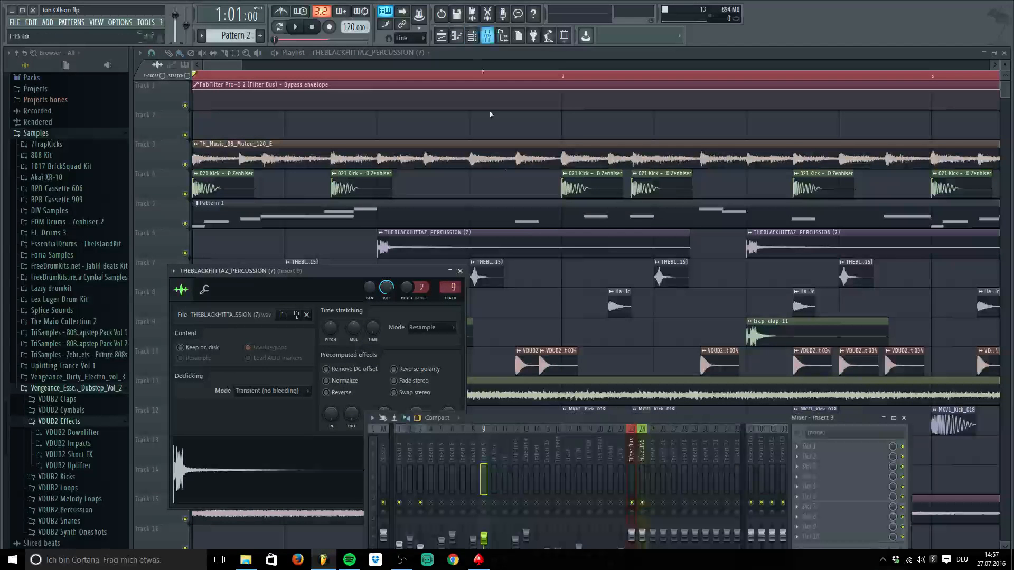
pyautogui.moveTo(582, 418); pyautogui.dragTo(657, 134)
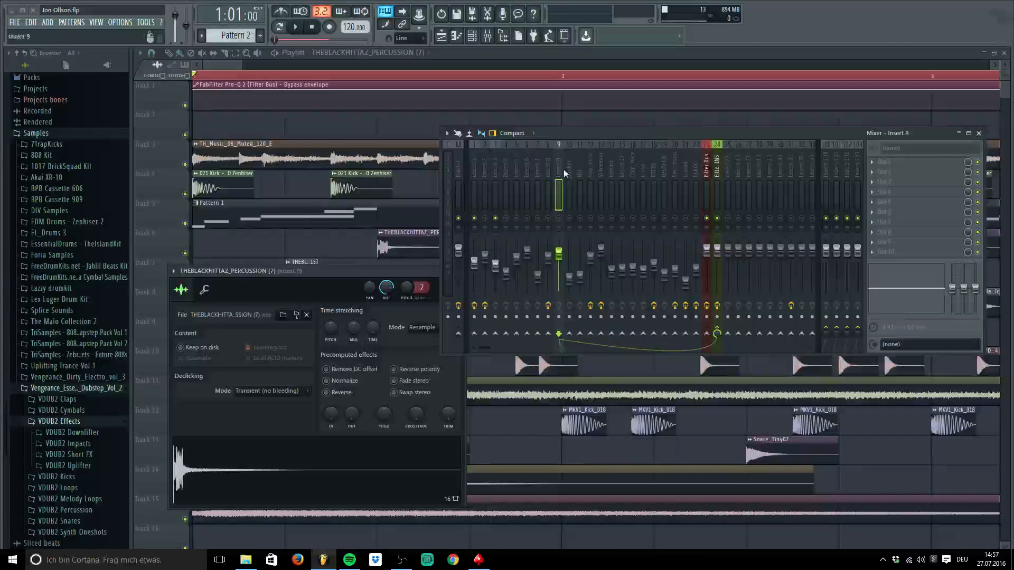
pyautogui.click(238, 469)
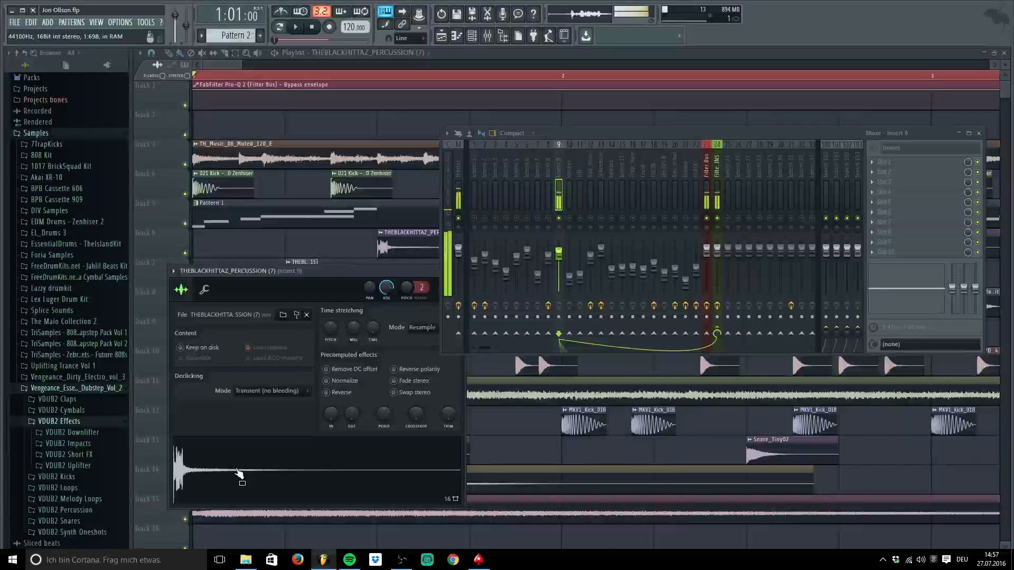
pyautogui.moveTo(377, 271); pyautogui.dragTo(349, 315)
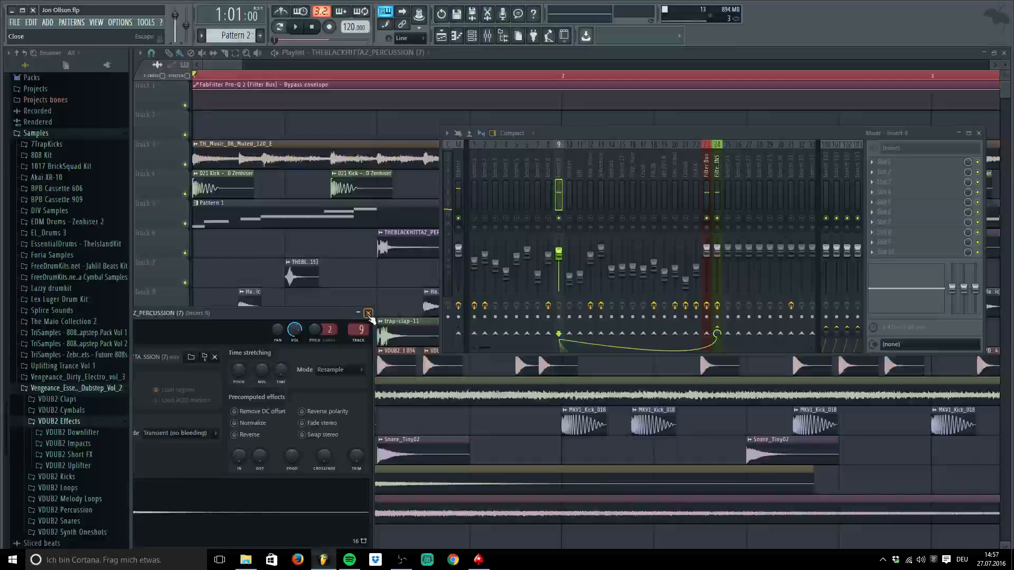
pyautogui.click(368, 315)
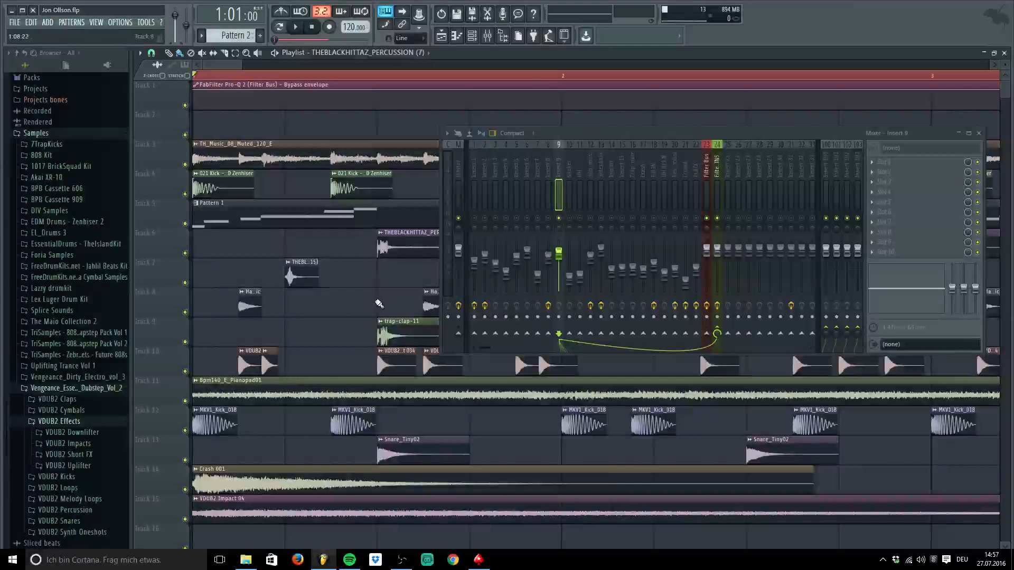
# Preview the trap-clap-11 sample routed to insert 9, then close the mixer
pyautogui.doubleClick(401, 332)
pyautogui.moveTo(399, 97); pyautogui.dragTo(327, 108)
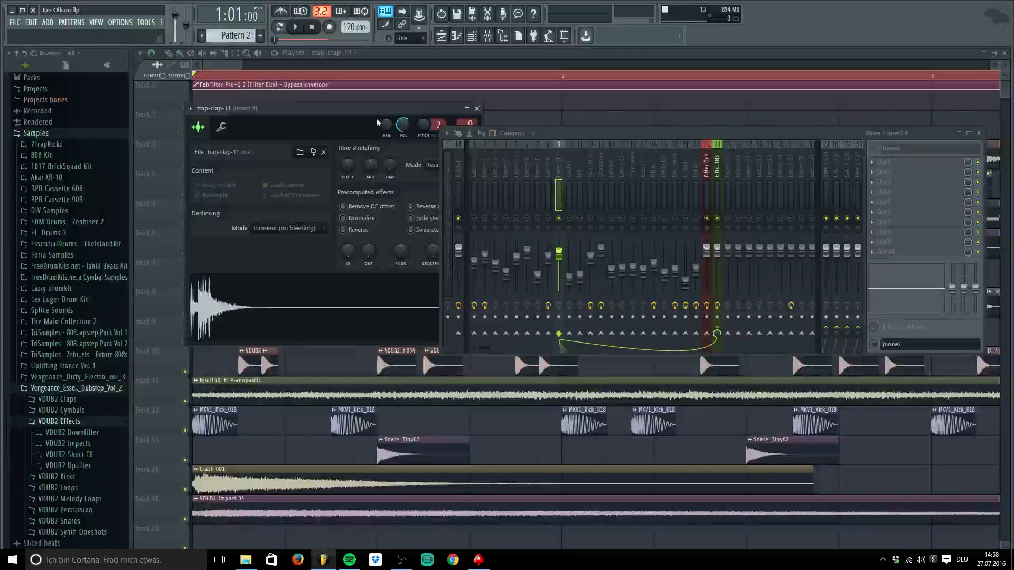
pyautogui.click(259, 290)
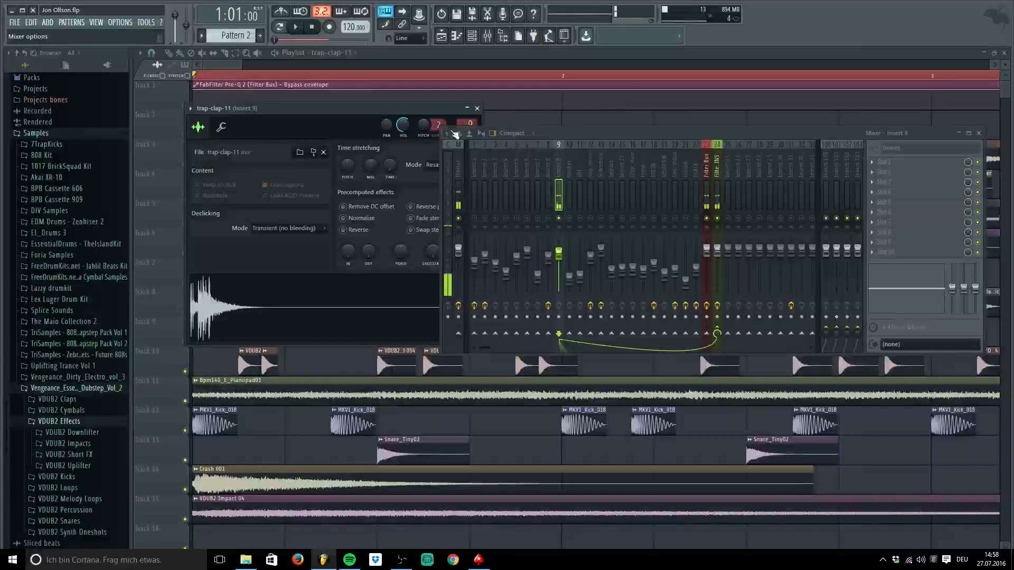
pyautogui.click(477, 108)
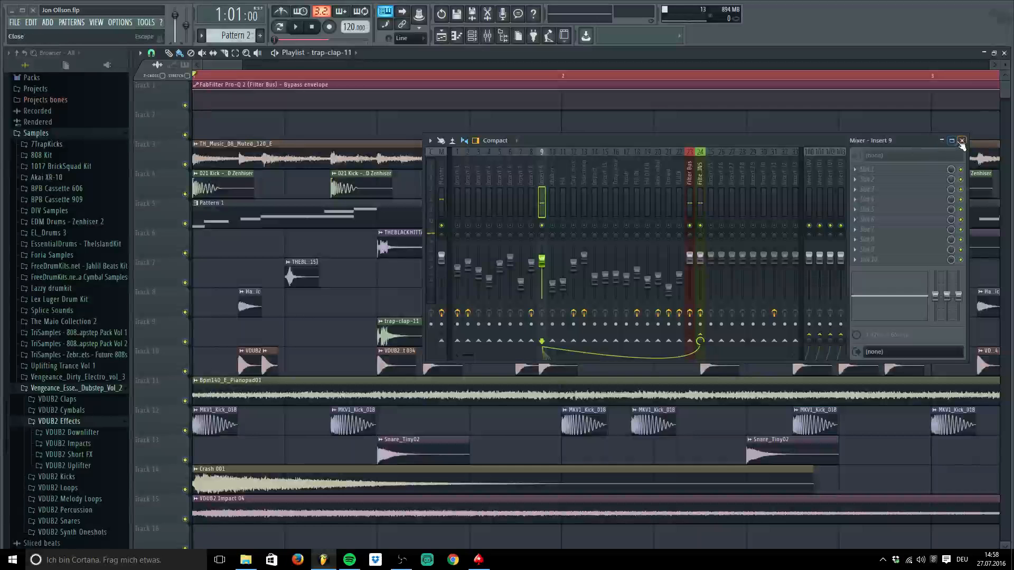
pyautogui.click(978, 133)
pyautogui.doubleClick(412, 332)
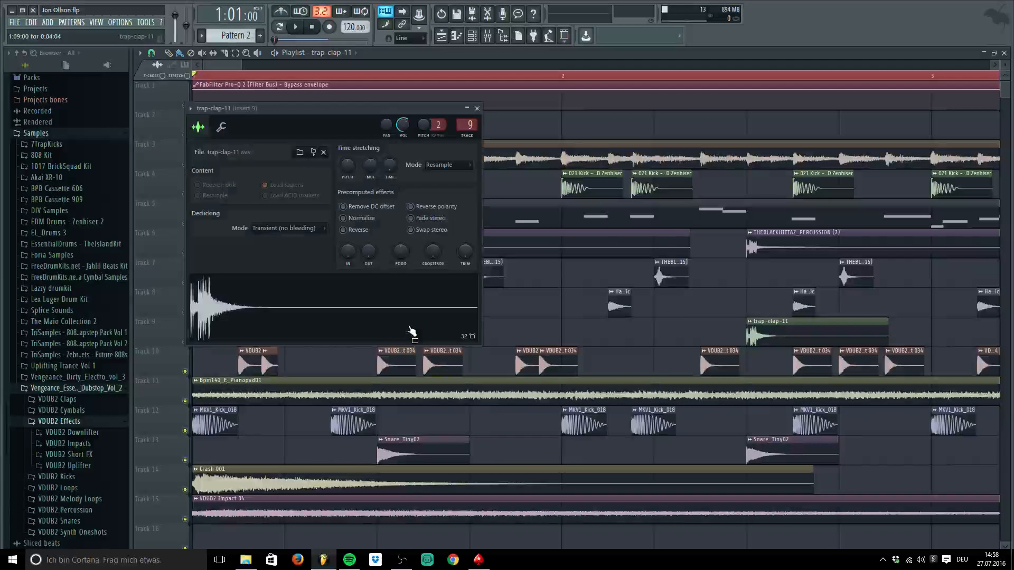
pyautogui.click(478, 109)
pyautogui.scroll(-5, 389, 299)
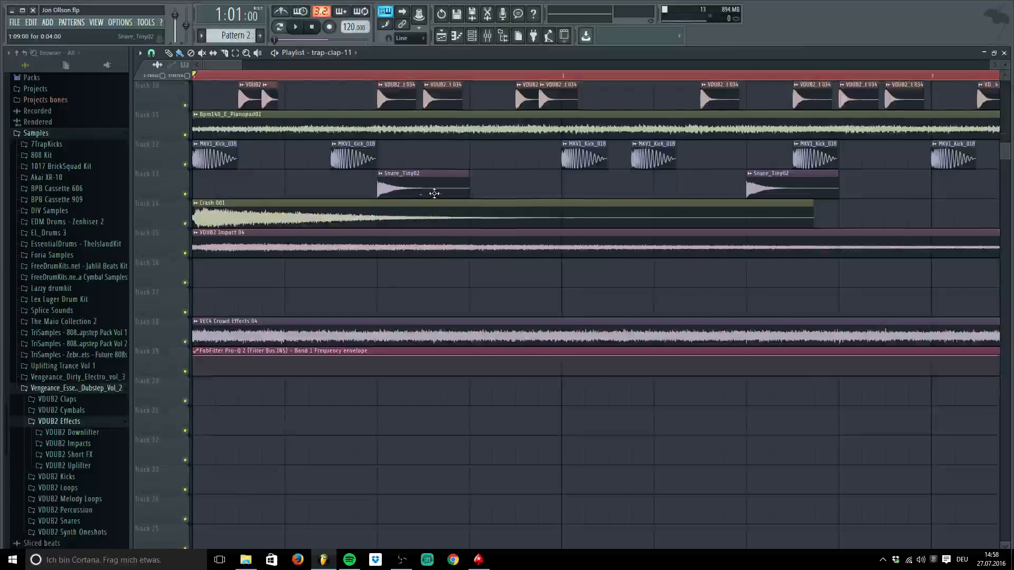
pyautogui.scroll(2, 434, 194)
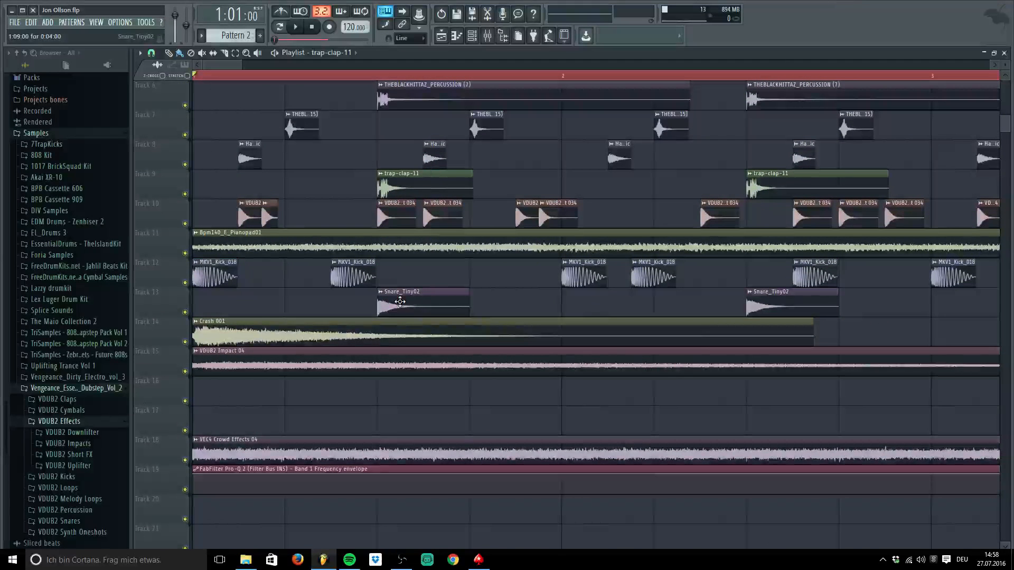
pyautogui.doubleClick(399, 301)
pyautogui.moveTo(442, 154); pyautogui.dragTo(534, 216)
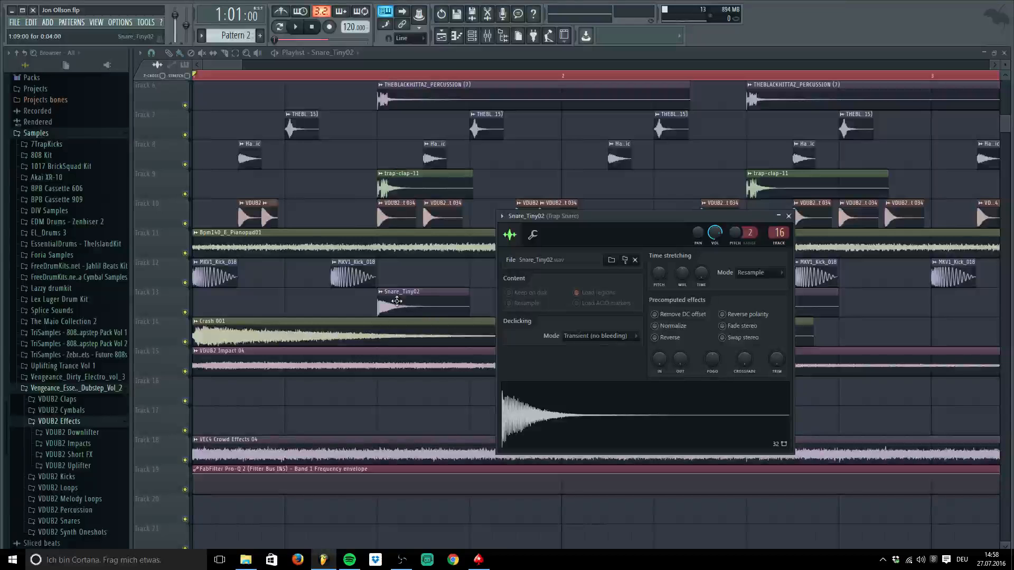
pyautogui.moveTo(605, 227); pyautogui.dragTo(550, 189)
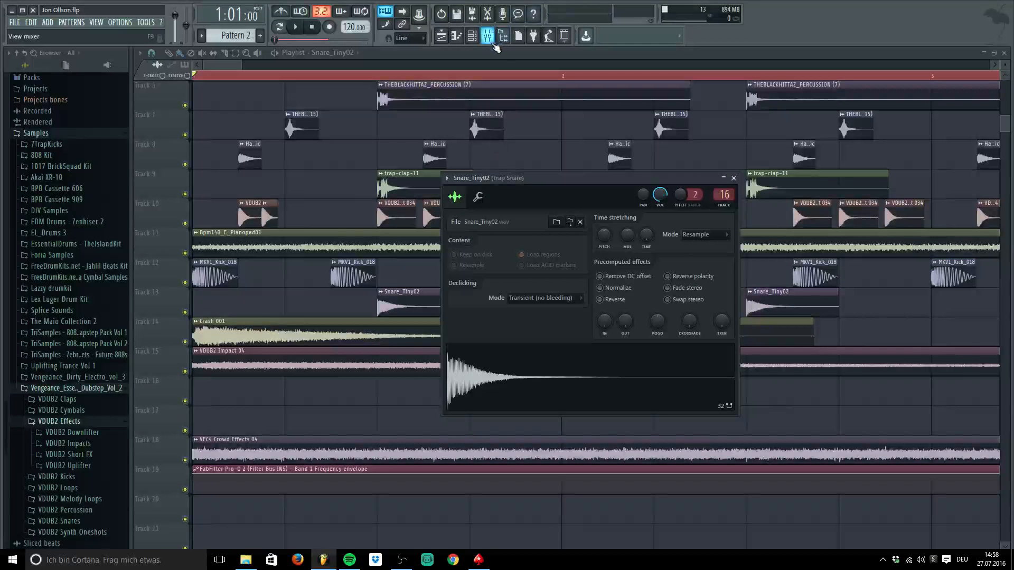
pyautogui.click(487, 36)
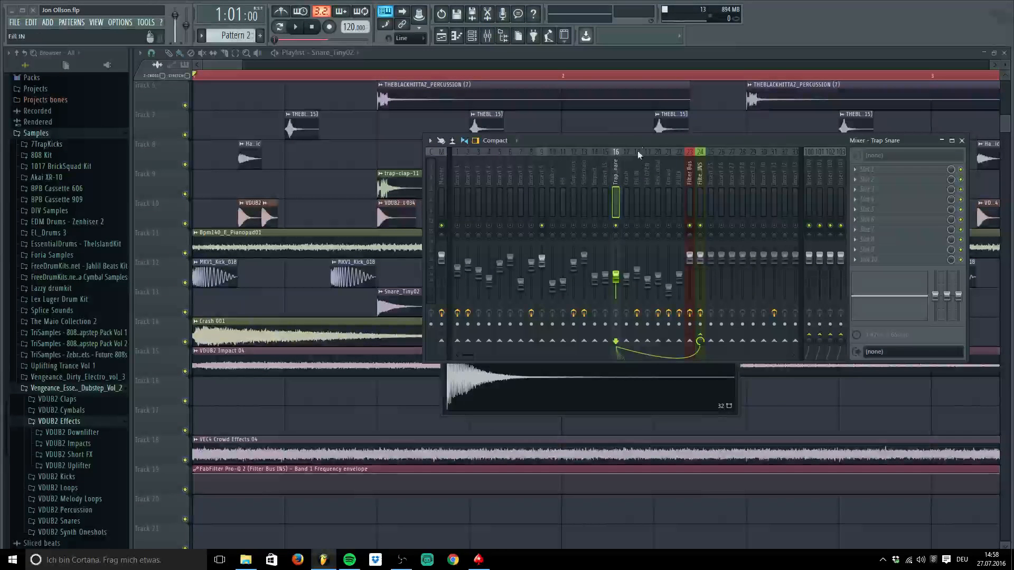
pyautogui.moveTo(639, 141); pyautogui.dragTo(709, 199)
pyautogui.moveTo(562, 177); pyautogui.dragTo(354, 89)
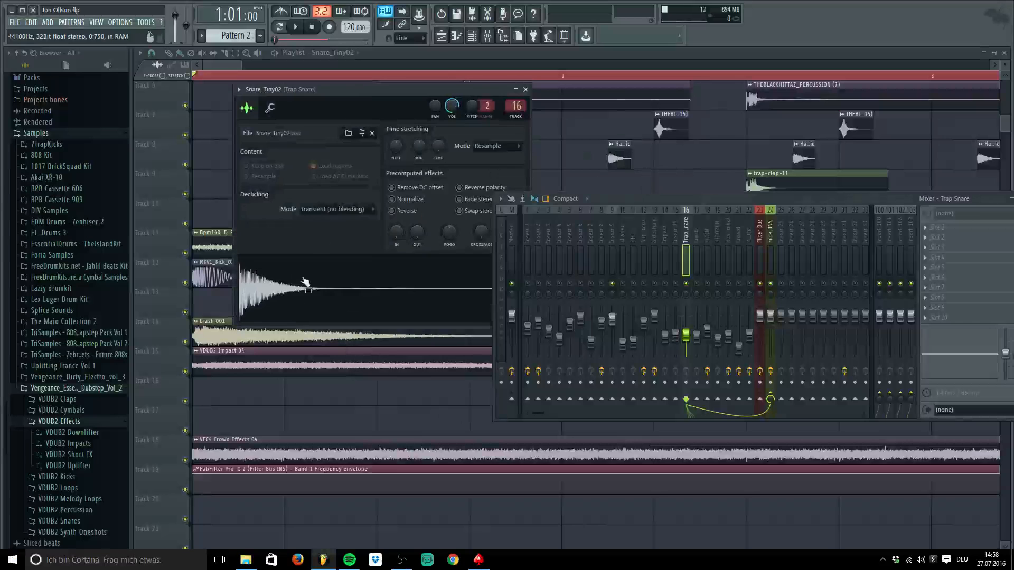
pyautogui.click(294, 298)
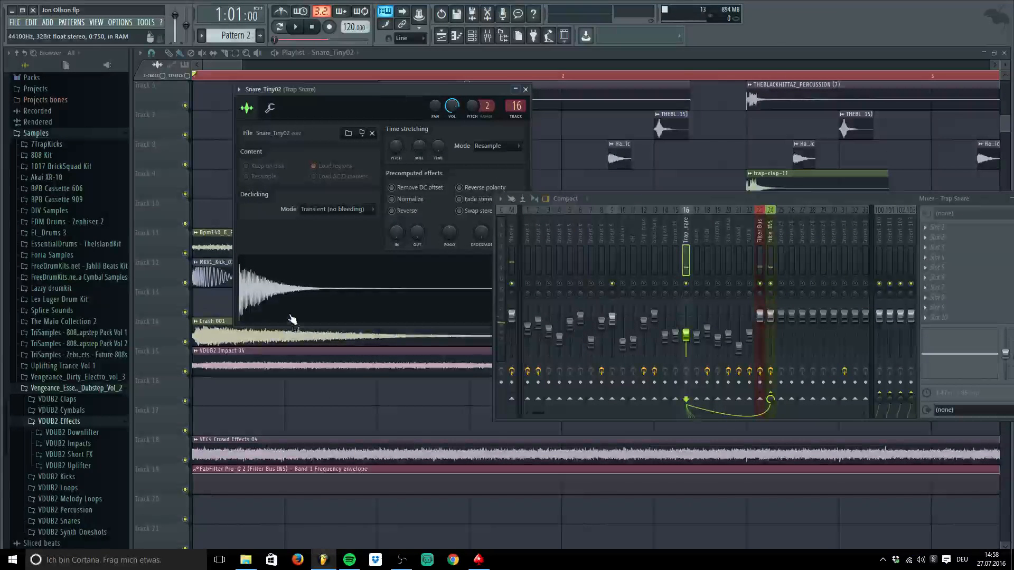
pyautogui.click(526, 89)
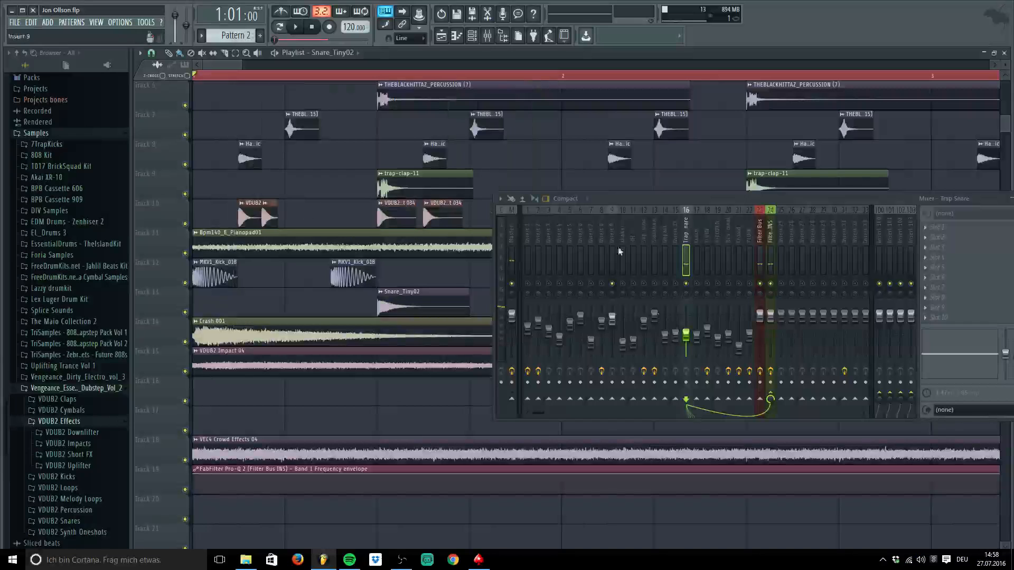
pyautogui.moveTo(708, 199); pyautogui.dragTo(538, 129)
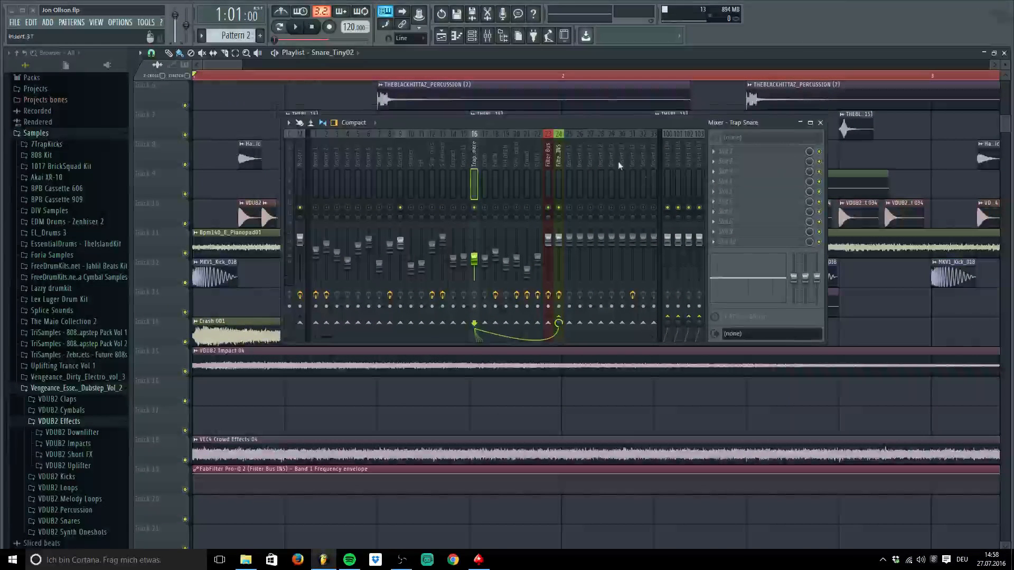
pyautogui.click(401, 158)
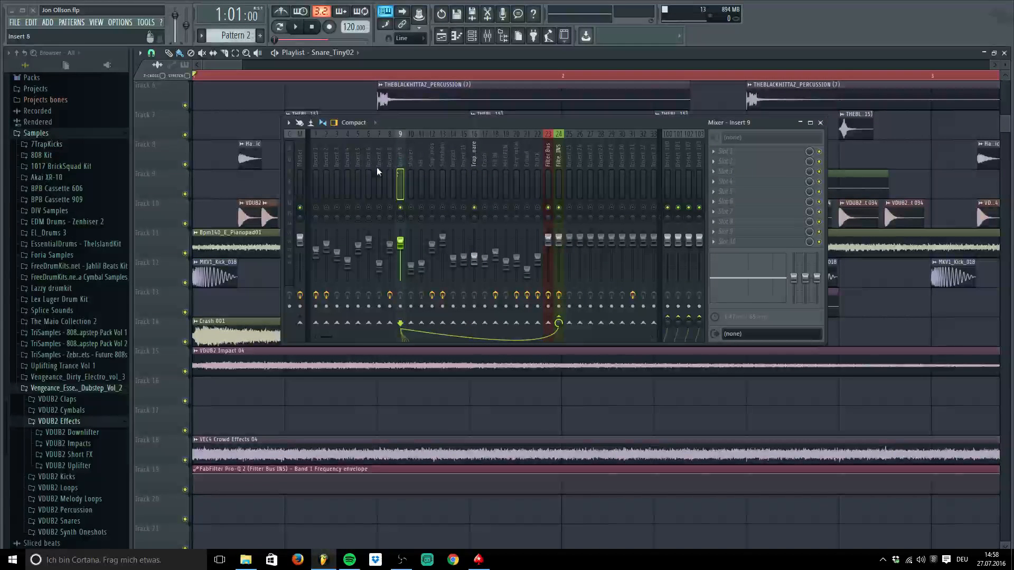
pyautogui.moveTo(401, 124); pyautogui.dragTo(405, 130)
# Close the mixer and adjust the playlist zoom with the scrollbar edge
pyautogui.click(825, 129)
pyautogui.scroll(5, 361, 258)
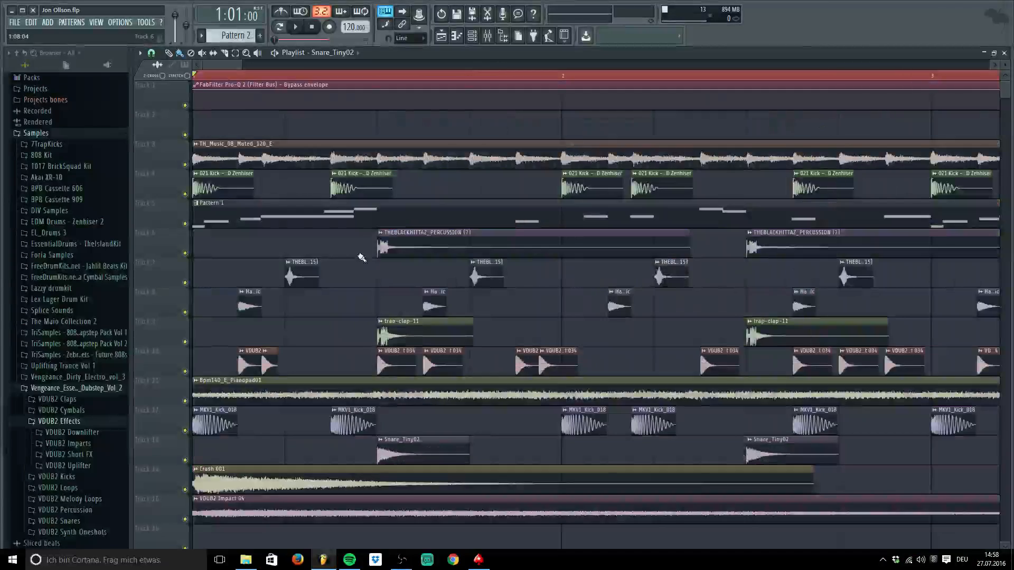
pyautogui.scroll(-4, 362, 257)
pyautogui.scroll(4, 362, 258)
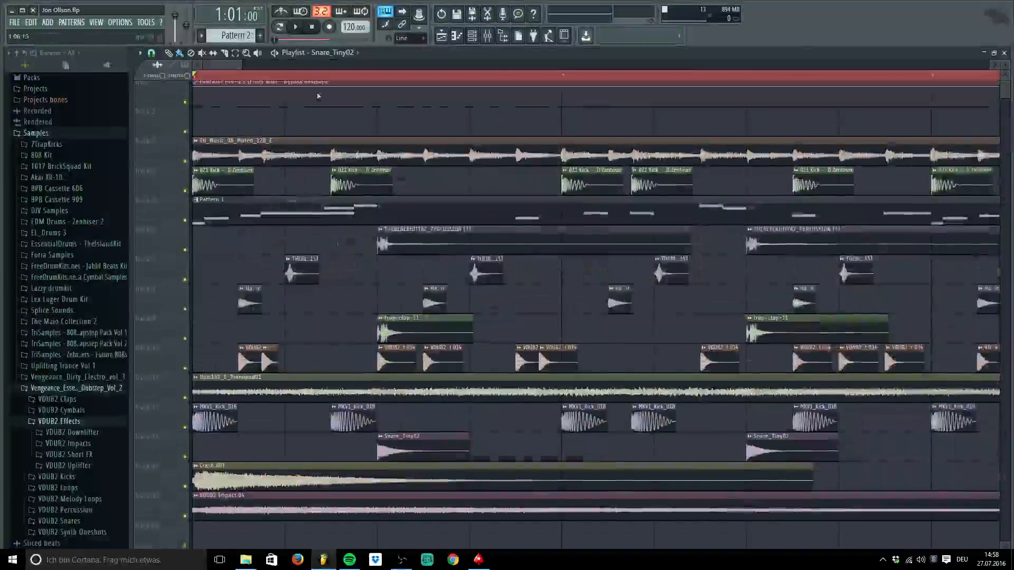
pyautogui.moveTo(238, 62)
pyautogui.mouseDown()
pyautogui.moveTo(444, 62)
pyautogui.moveTo(253, 64)
pyautogui.mouseUp()
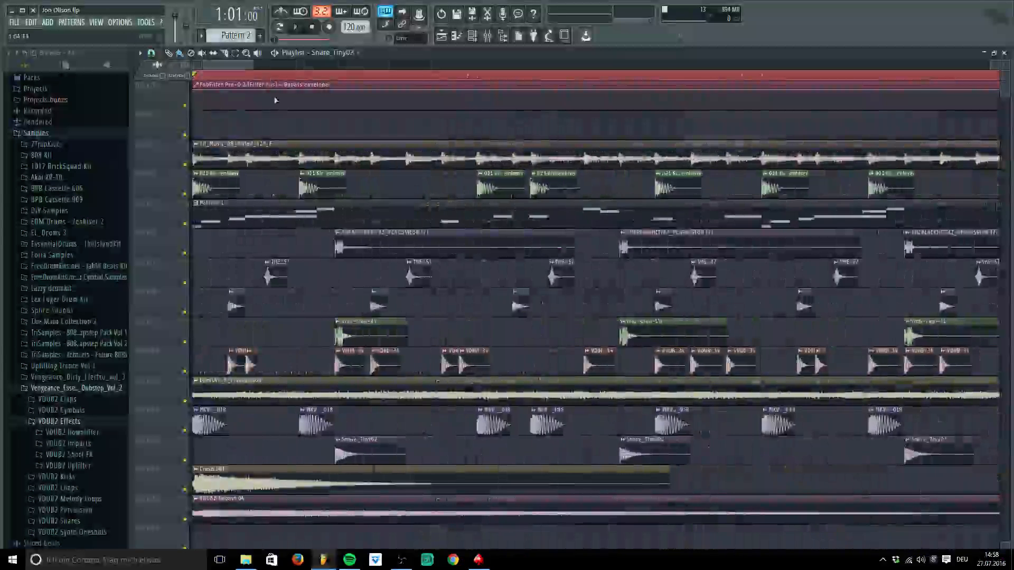
# Play and stop the arrangement with the mixer open, then close it and widen the view to about five bars
pyautogui.click(485, 38)
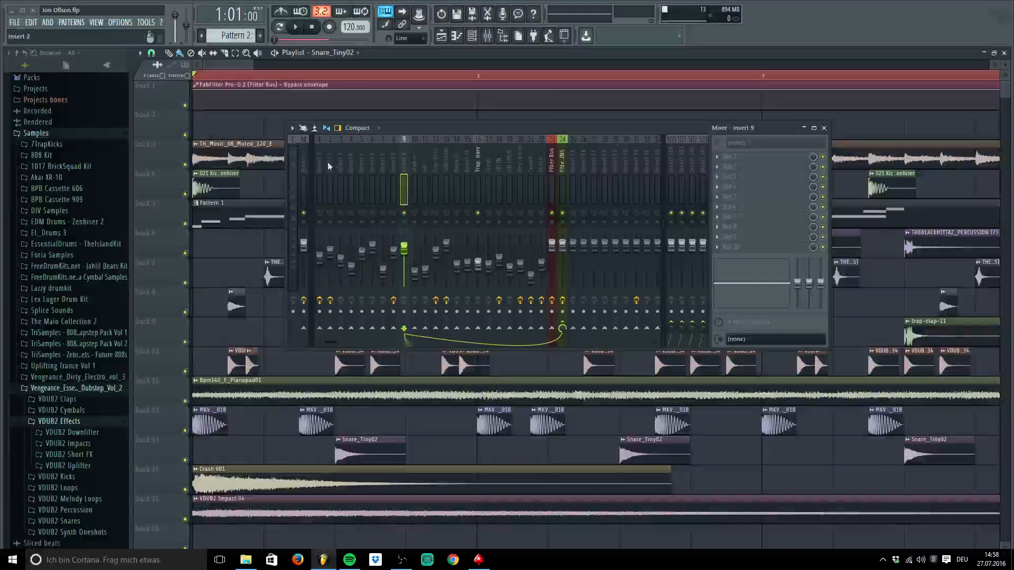
pyautogui.press('space')
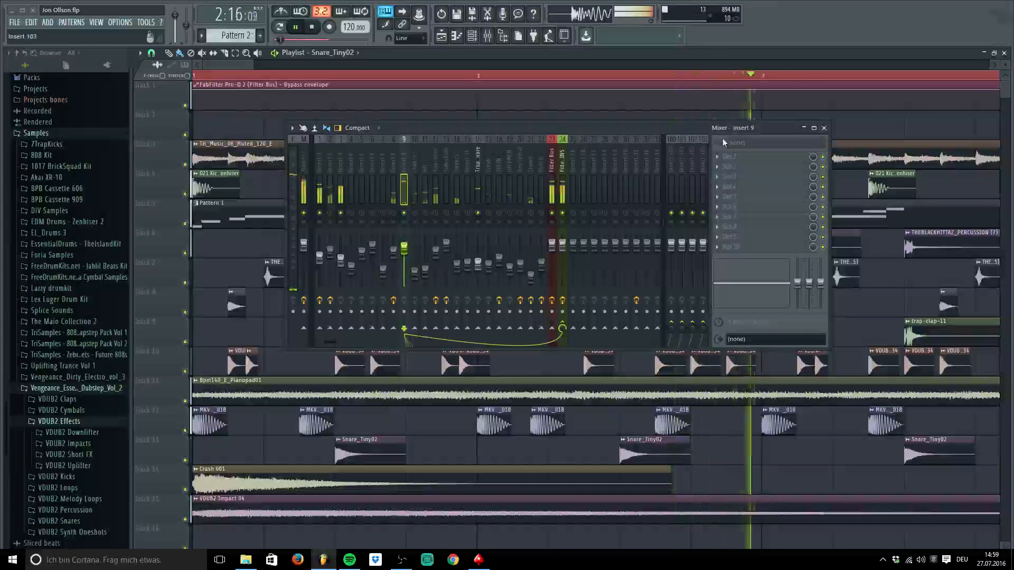
pyautogui.press('space')
pyautogui.click(824, 128)
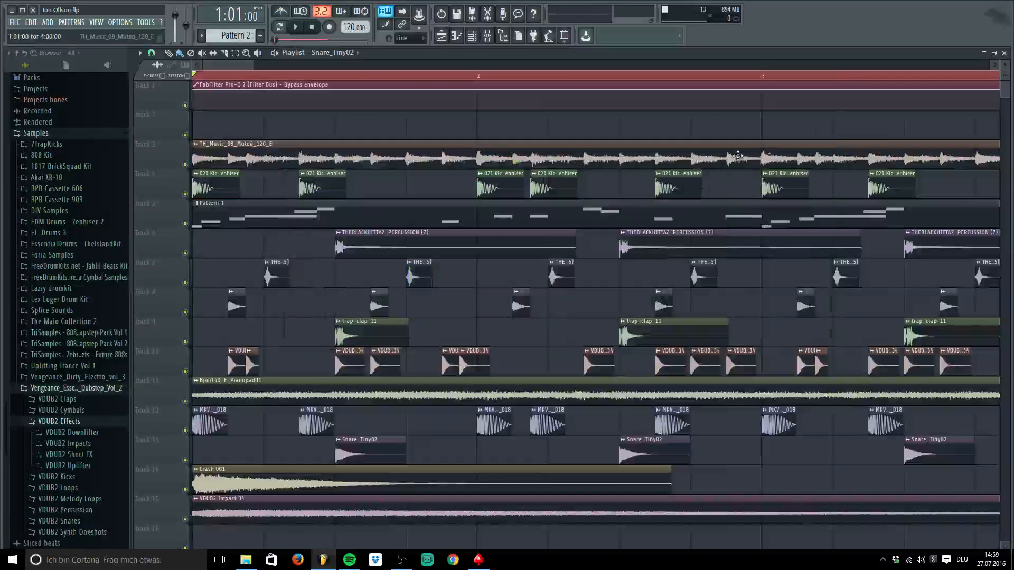
pyautogui.moveTo(254, 64); pyautogui.dragTo(299, 66)
pyautogui.scroll(-3, 324, 287)
pyautogui.scroll(3, 323, 291)
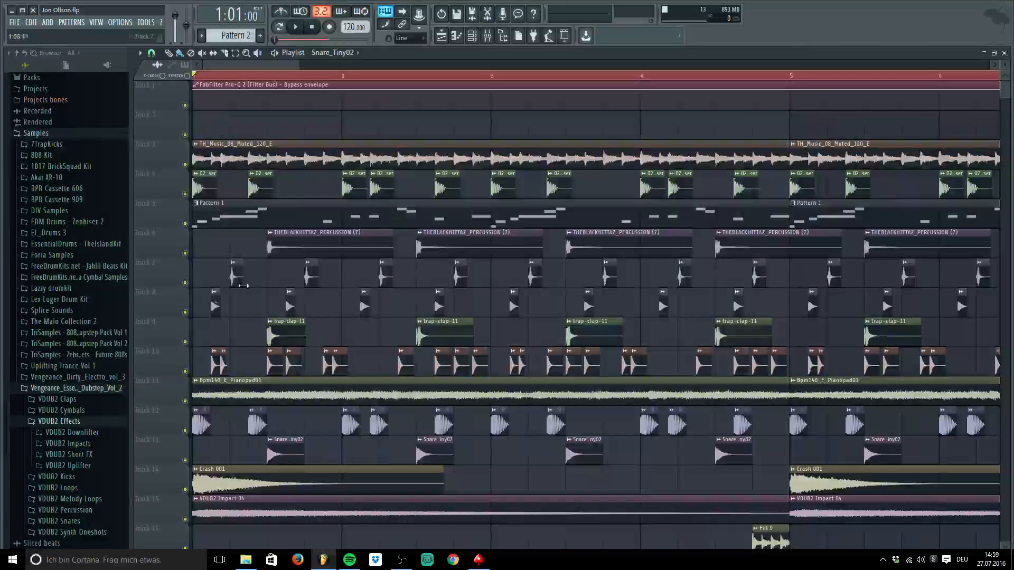
pyautogui.scroll(-5, 250, 285)
pyautogui.scroll(3, 246, 279)
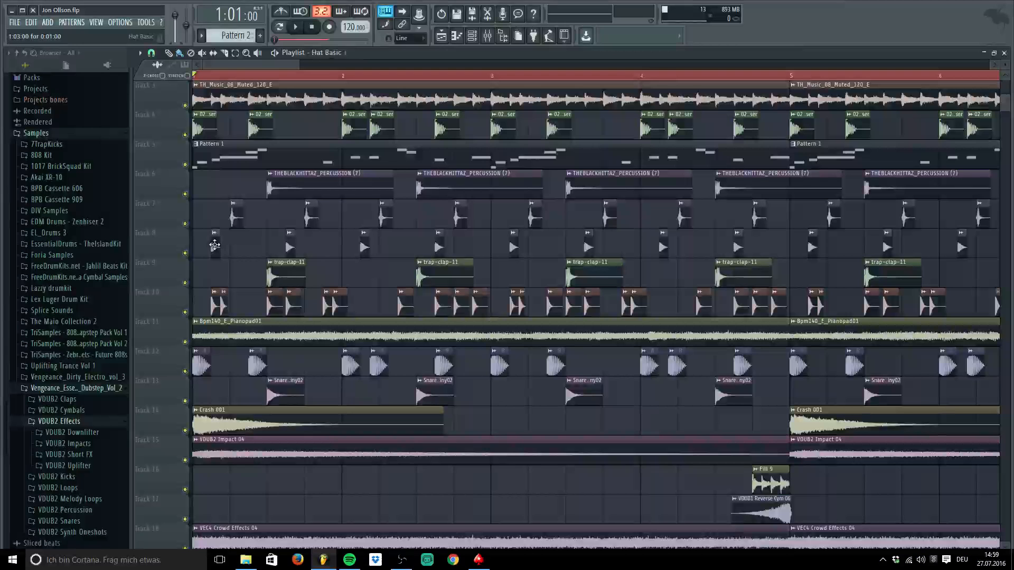
# Inspect the Hat Basic and THEBLACKHITTAZ_PERCUSSION (15) channel settings
pyautogui.doubleClick(214, 245)
pyautogui.moveTo(277, 149); pyautogui.dragTo(293, 260)
pyautogui.doubleClick(234, 215)
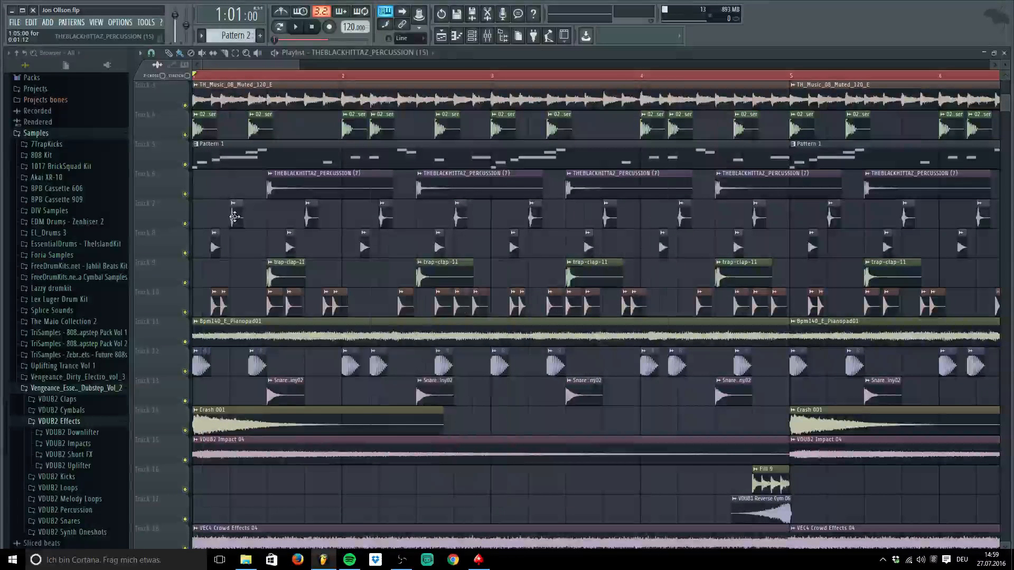
pyautogui.click(663, 186)
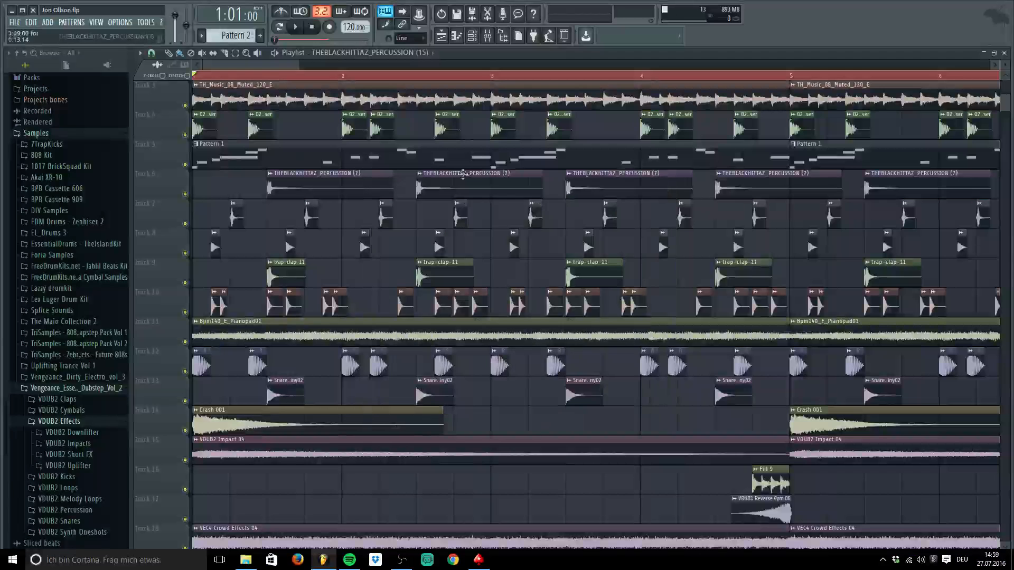
# Open the mixer, play briefly, and compare insert 9 with the Hat Basic channel settings
pyautogui.click(498, 42)
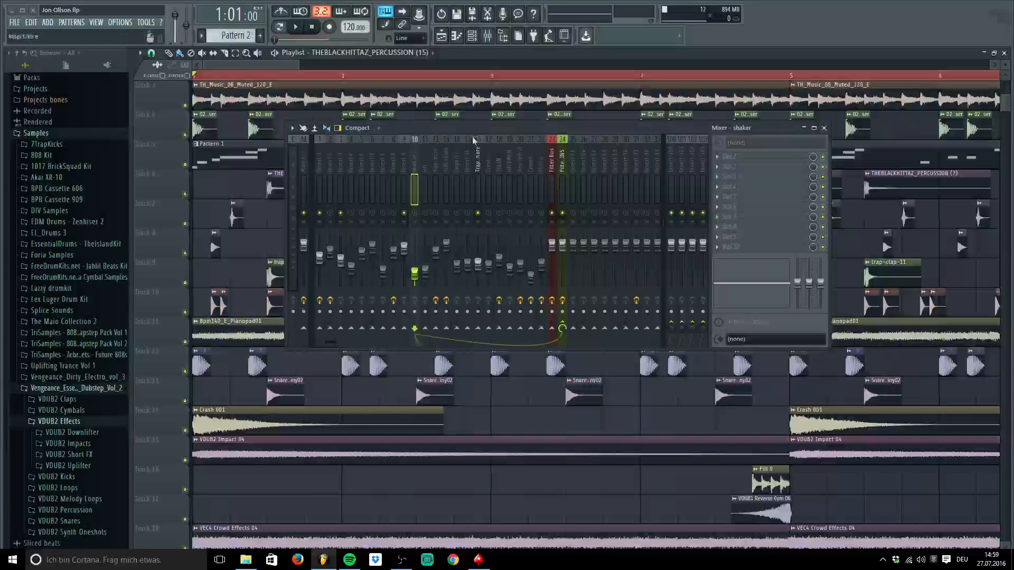
pyautogui.press('space')
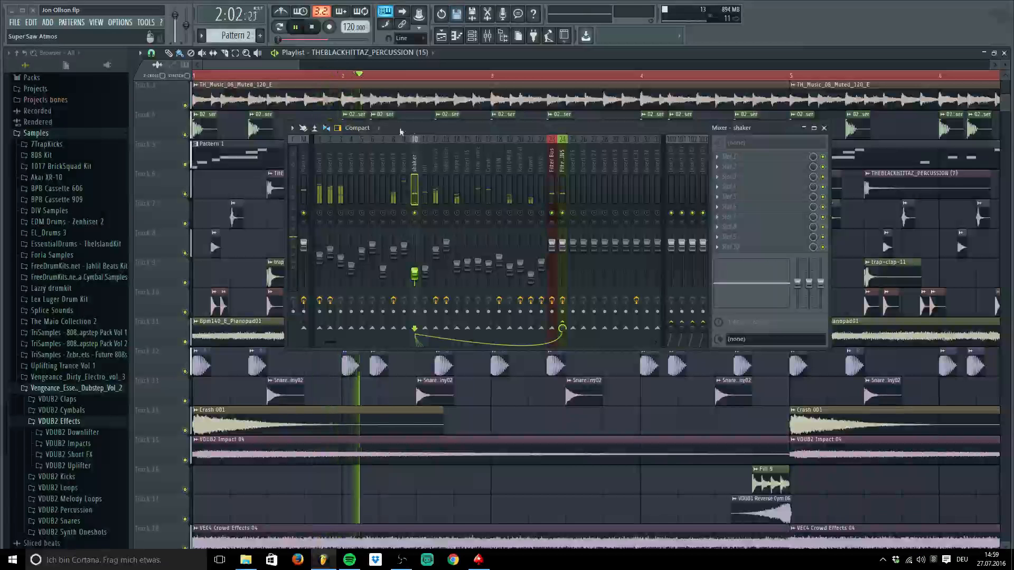
pyautogui.press('space')
pyautogui.click(212, 242)
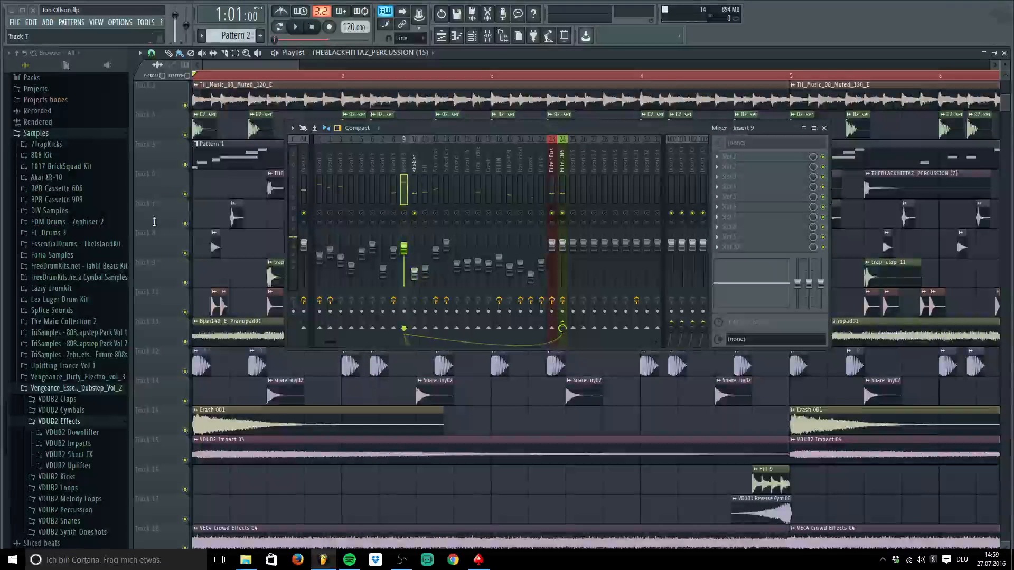
pyautogui.doubleClick(215, 242)
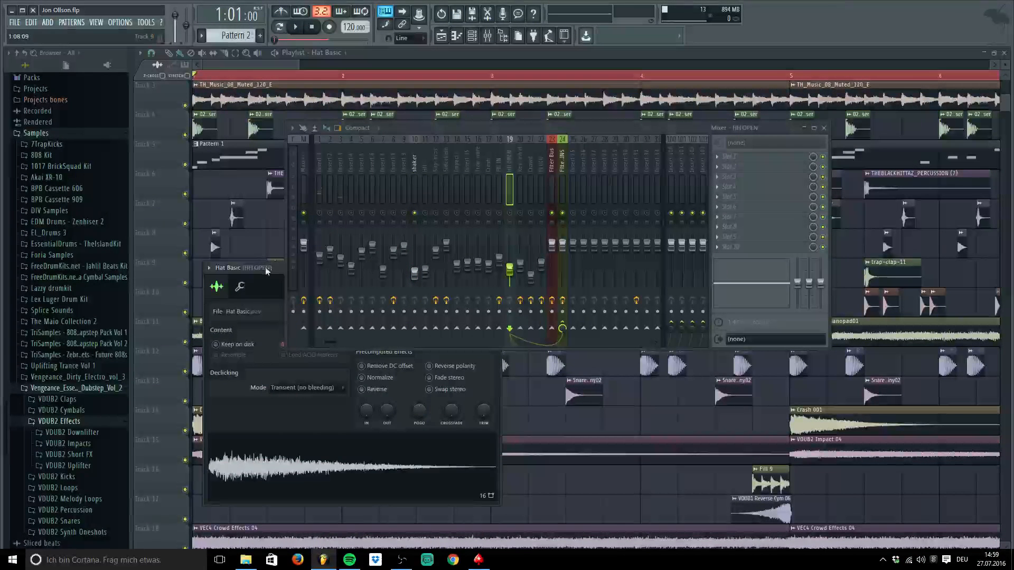
pyautogui.moveTo(266, 271); pyautogui.dragTo(242, 423)
pyautogui.click(472, 422)
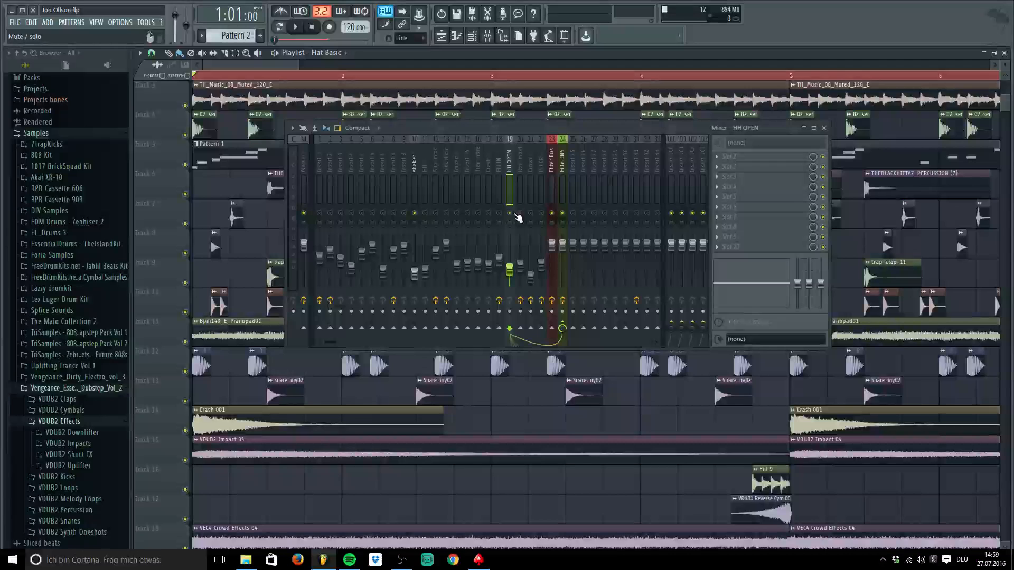
# Play the hats and audition the HH mixer insert, keeping the mixer over the playlist
pyautogui.press('space')
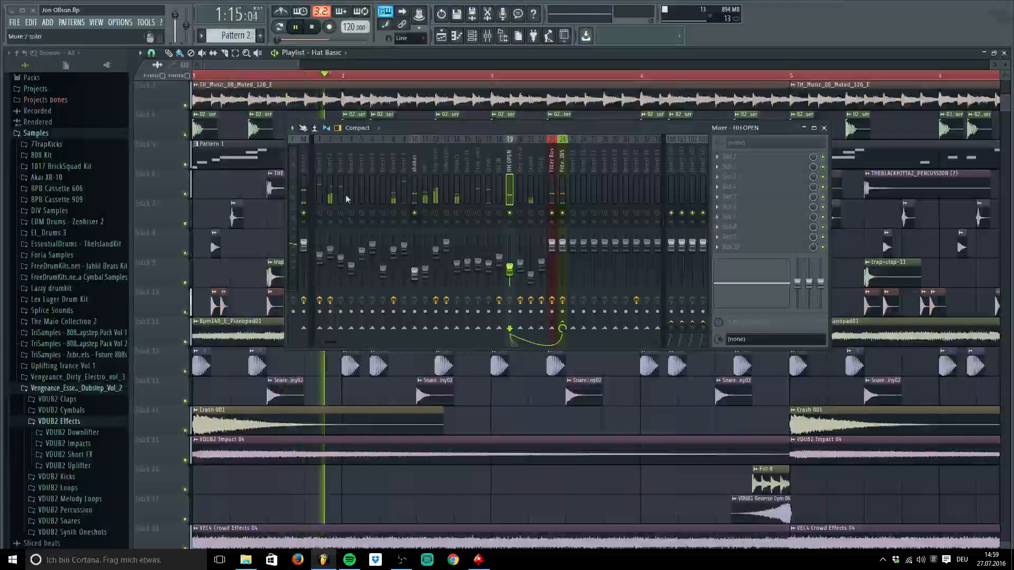
pyautogui.moveTo(297, 65); pyautogui.dragTo(427, 78)
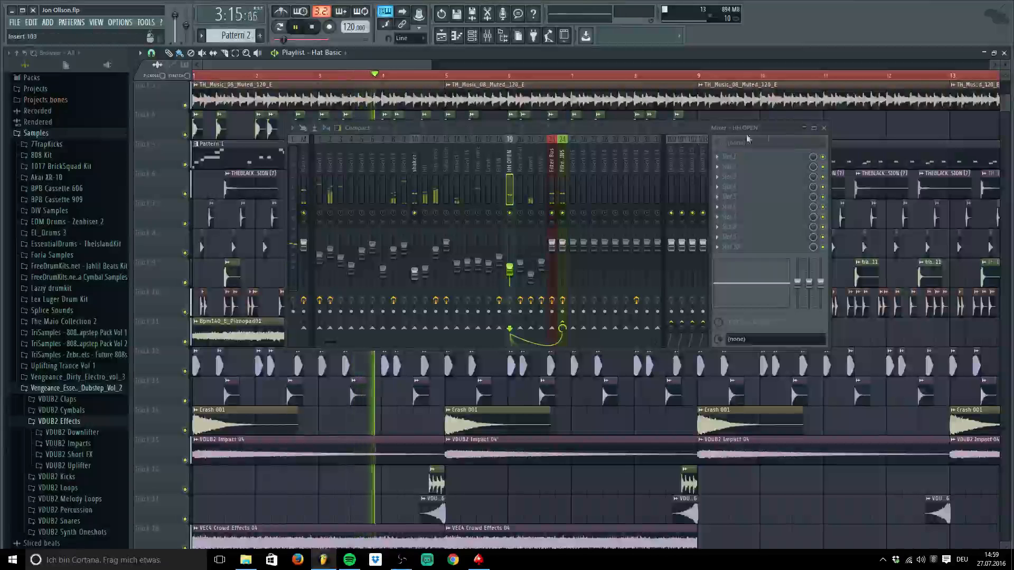
pyautogui.press('space')
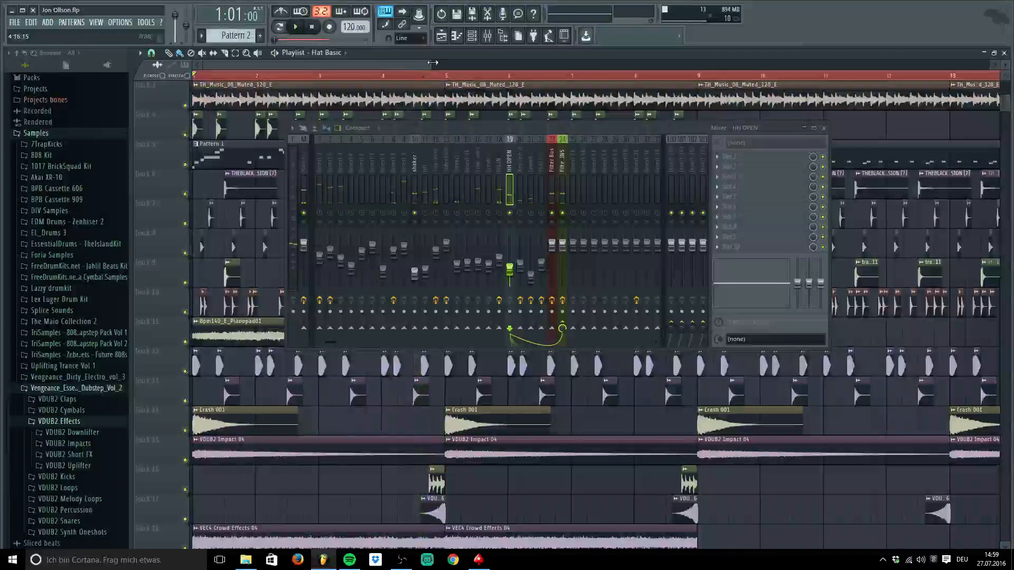
pyautogui.moveTo(433, 62); pyautogui.dragTo(347, 63)
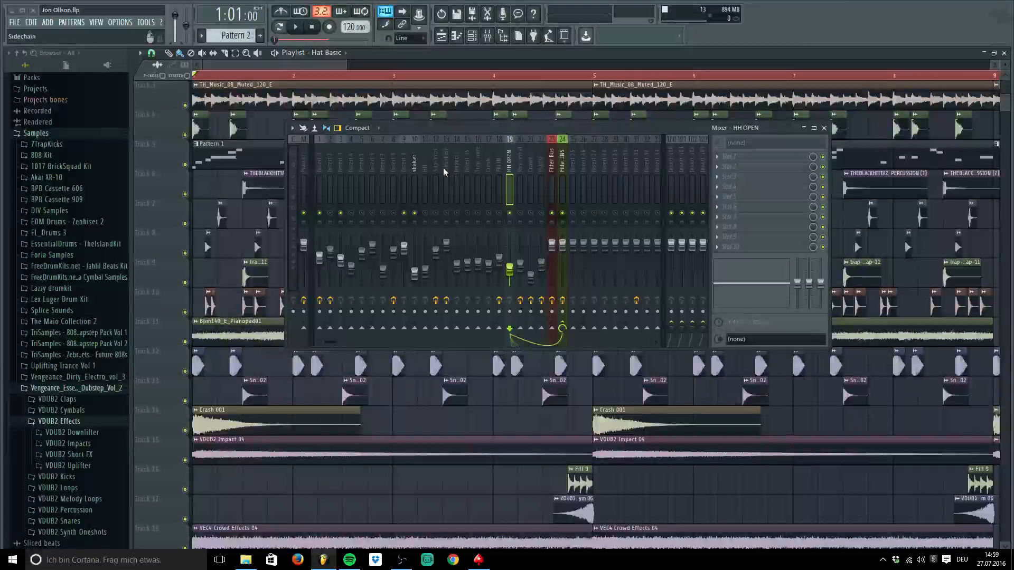
pyautogui.click(428, 169)
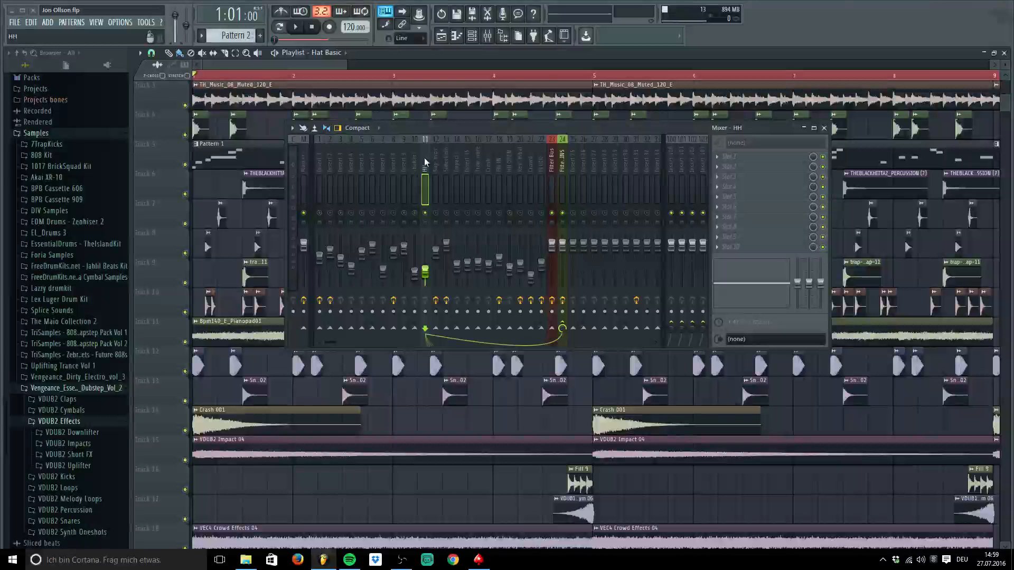
pyautogui.press('space')
pyautogui.moveTo(397, 128); pyautogui.dragTo(314, 402)
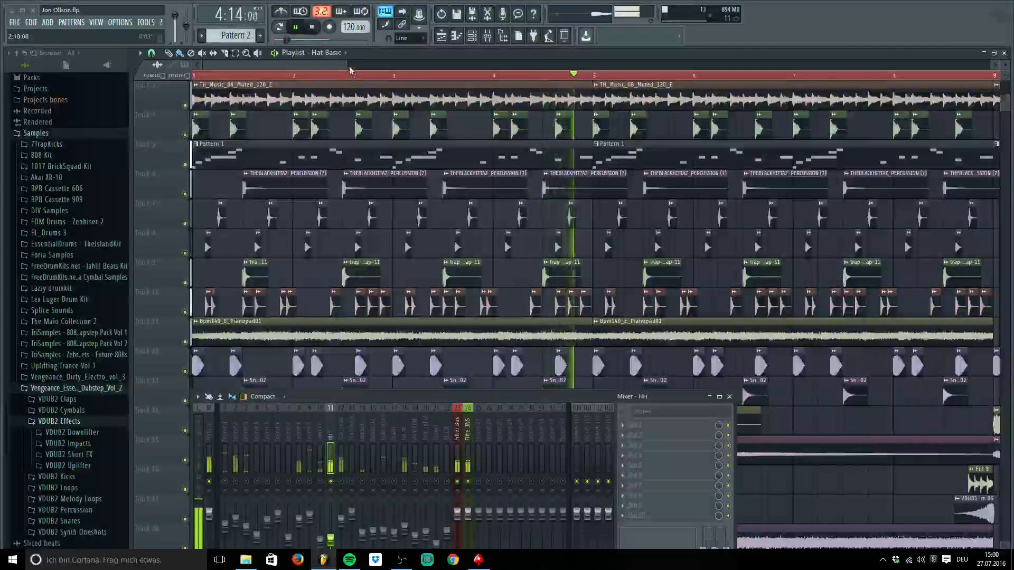
pyautogui.press('space')
pyautogui.moveTo(450, 397); pyautogui.dragTo(663, 138)
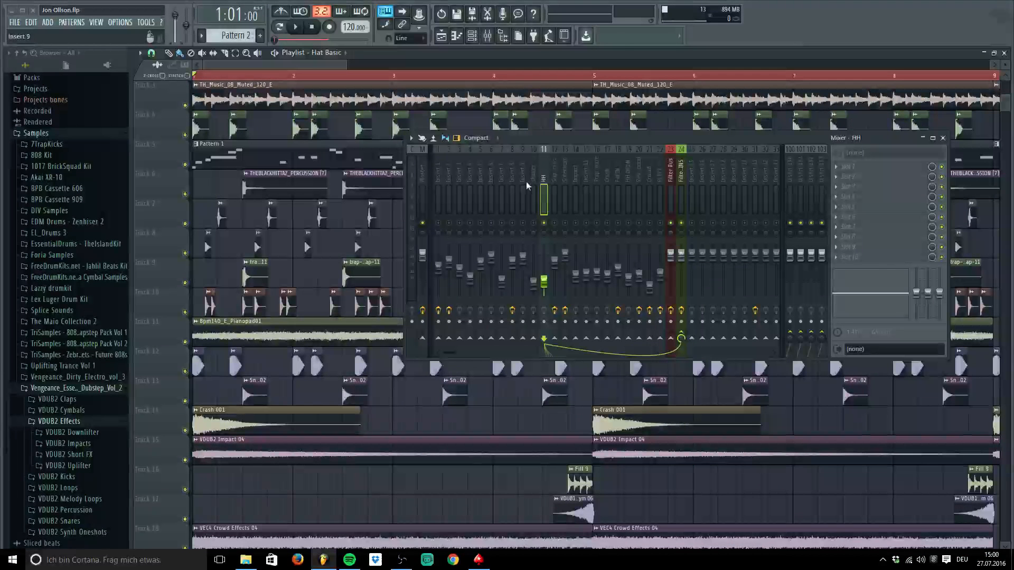
# Select the shaker insert and recheck the Hat Basic channel's routing to HH OPEN insert 19
pyautogui.click(535, 179)
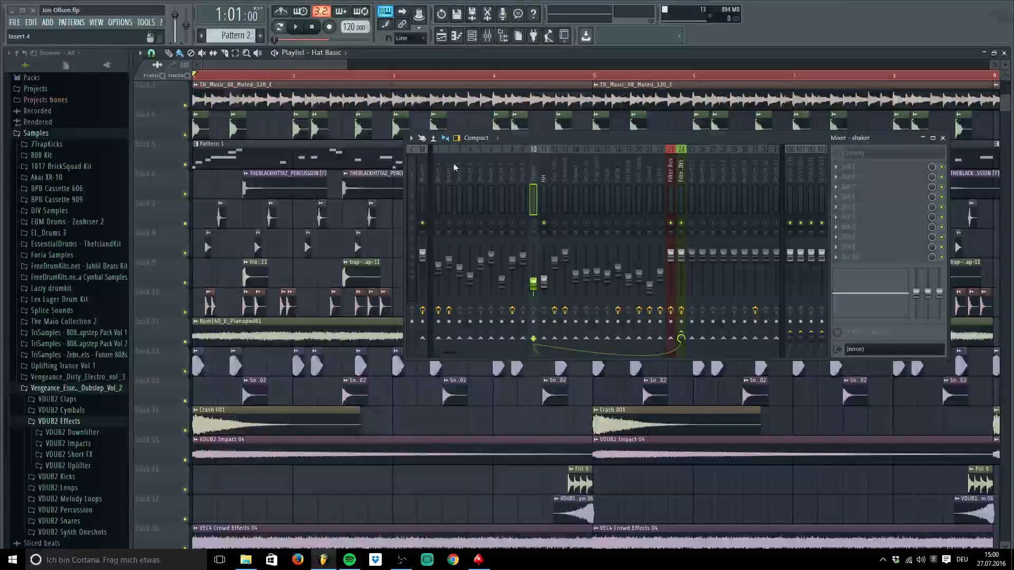
pyautogui.doubleClick(206, 244)
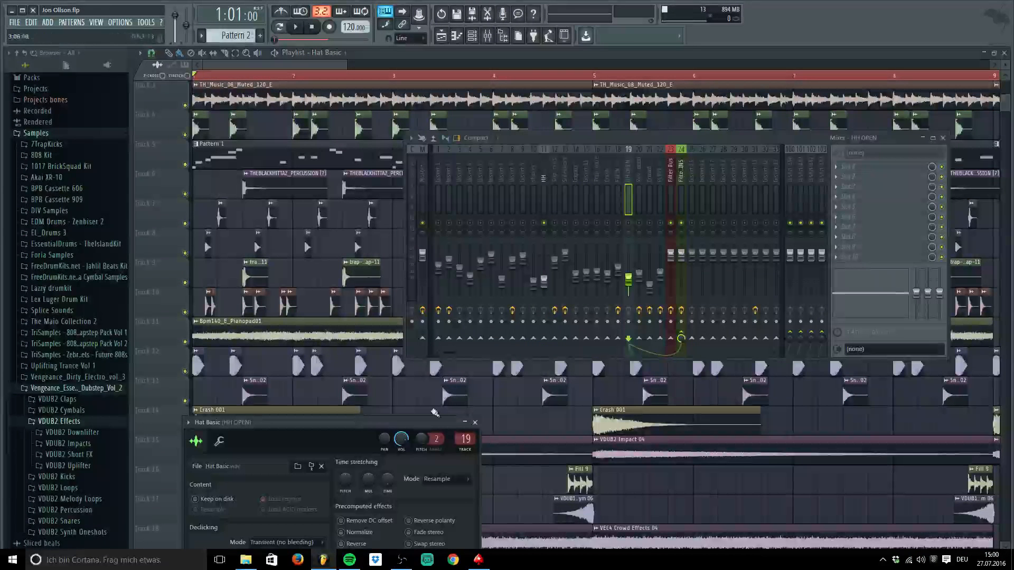
pyautogui.moveTo(368, 424); pyautogui.dragTo(306, 360)
pyautogui.click(415, 356)
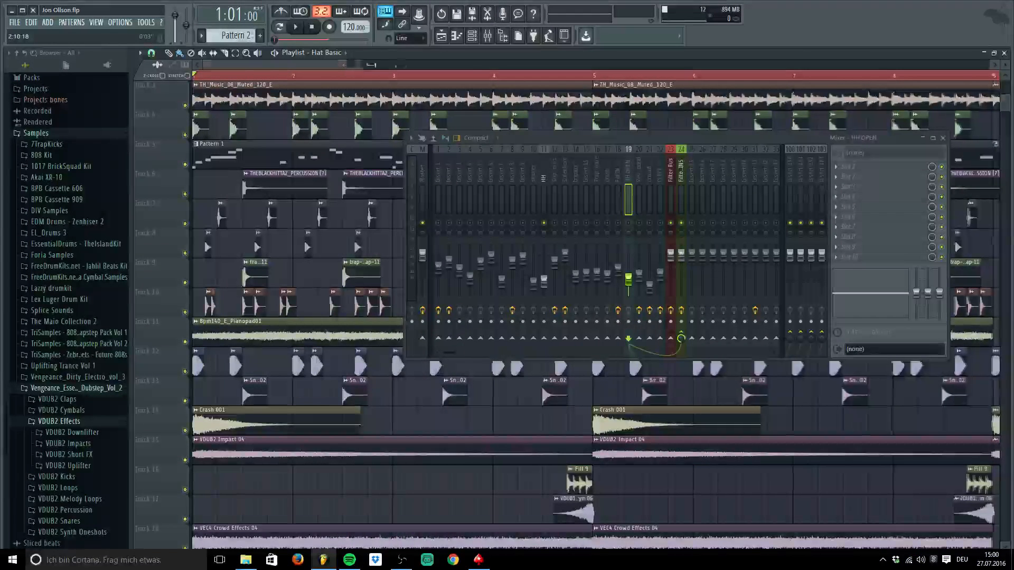
# Zoom the playlist out, play the arrangement for about 16 seconds, then close the mixer and stop
pyautogui.moveTo(347, 65); pyautogui.dragTo(475, 66)
pyautogui.scroll(2, 317, 264)
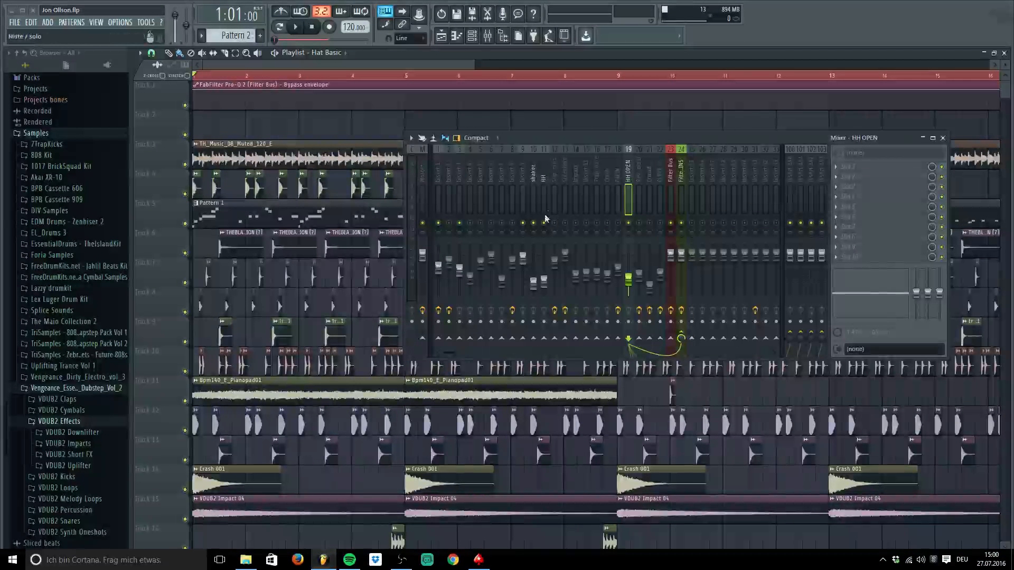
pyautogui.press('space')
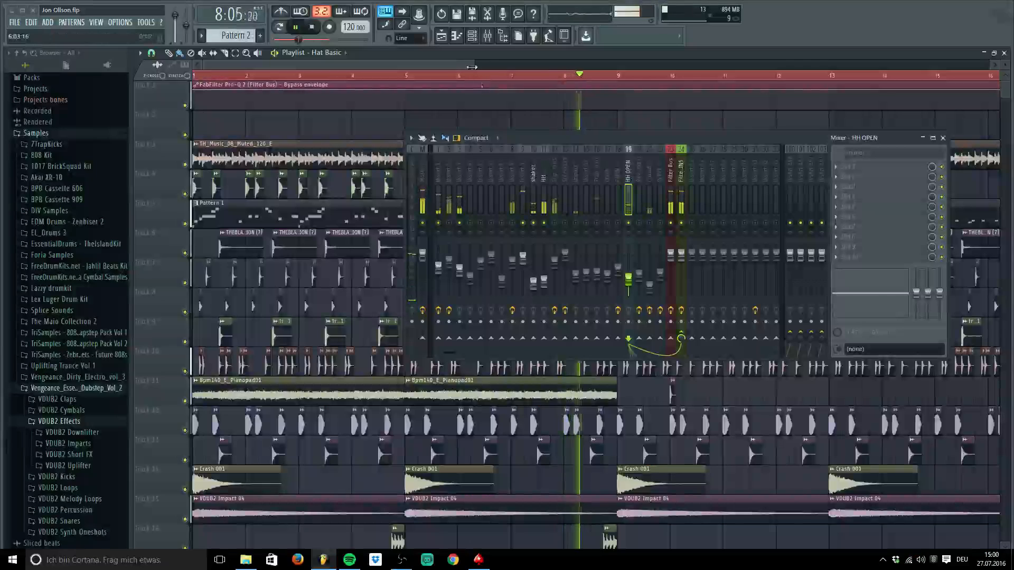
pyautogui.click(944, 138)
pyautogui.press('space')
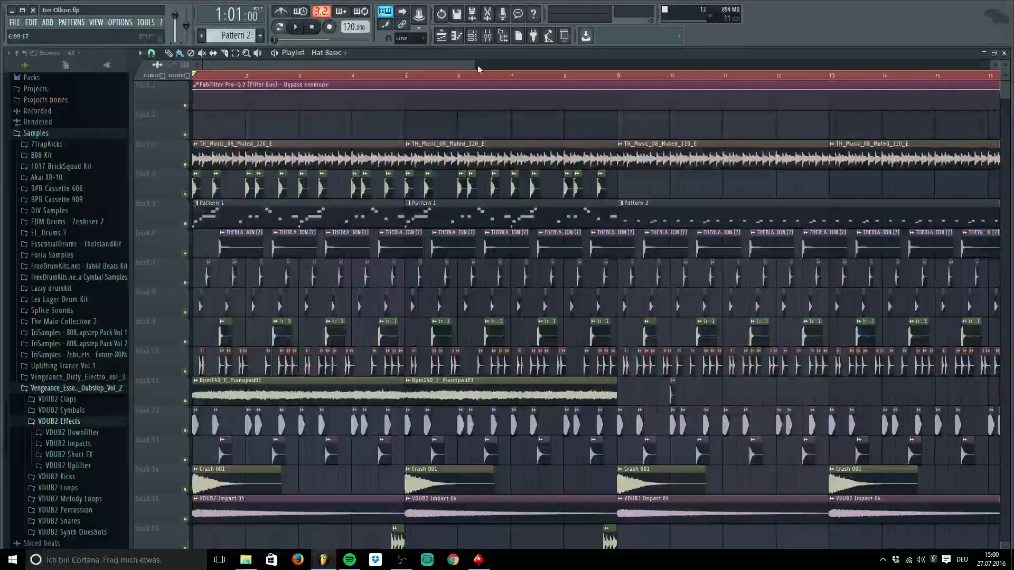
pyautogui.moveTo(477, 66); pyautogui.dragTo(471, 64)
pyautogui.moveTo(338, 64); pyautogui.dragTo(376, 59)
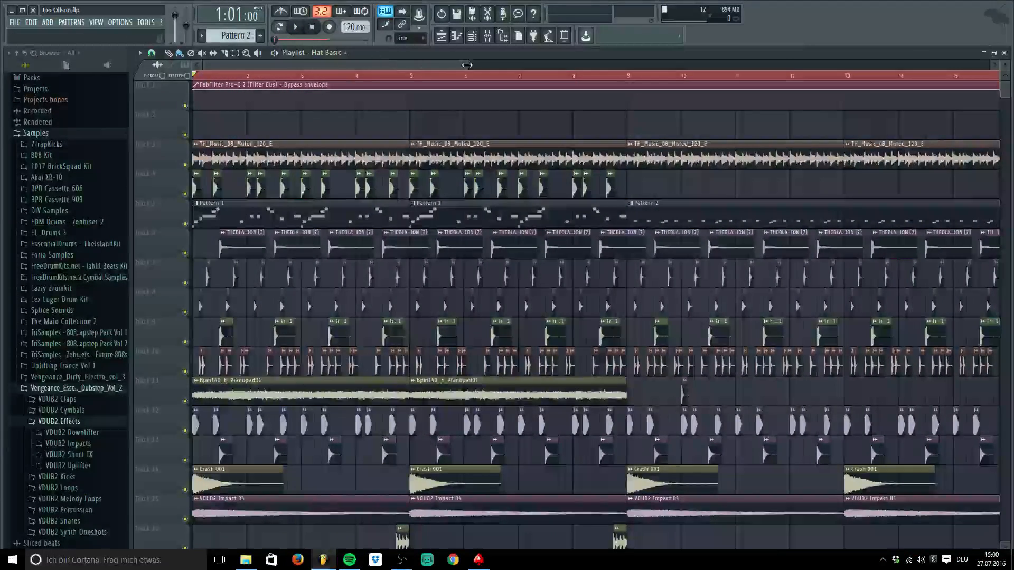
pyautogui.moveTo(467, 65); pyautogui.dragTo(354, 64)
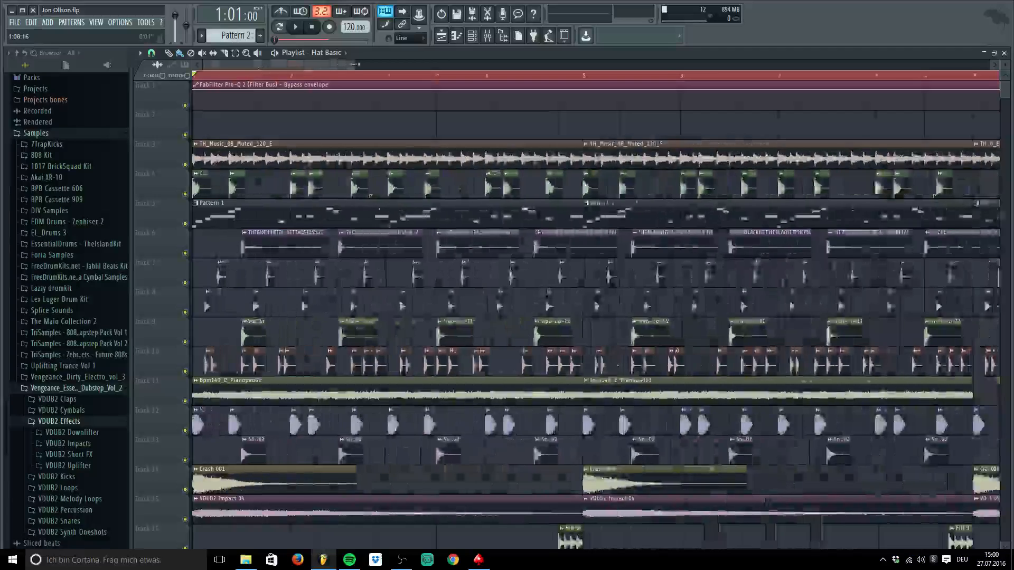
pyautogui.scroll(-5, 183, 357)
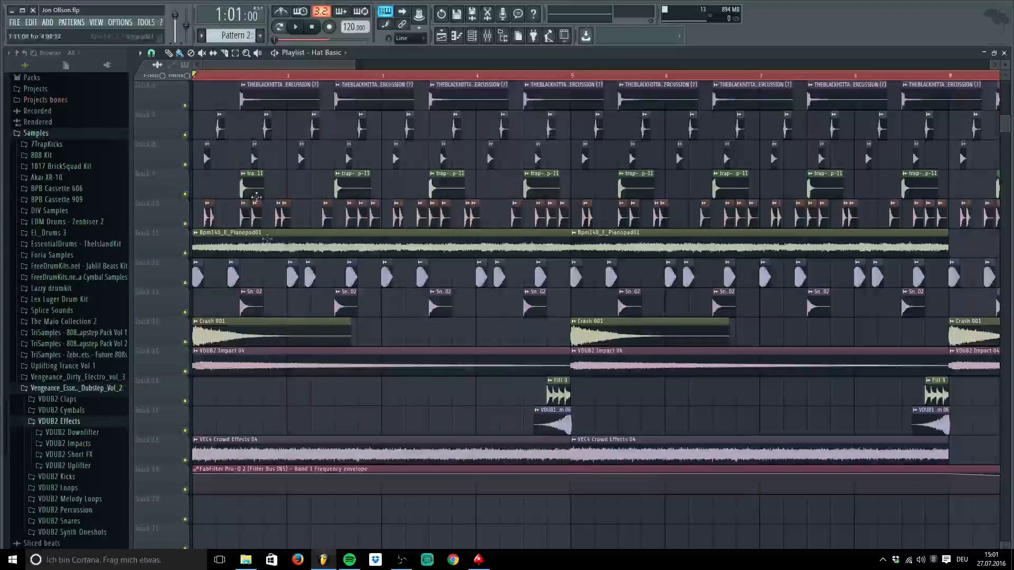
# Preview the Crash 001 sample with the mixer open to confirm its Crash insert, then close its settings
pyautogui.scroll(4, 294, 241)
pyautogui.scroll(-2, 294, 241)
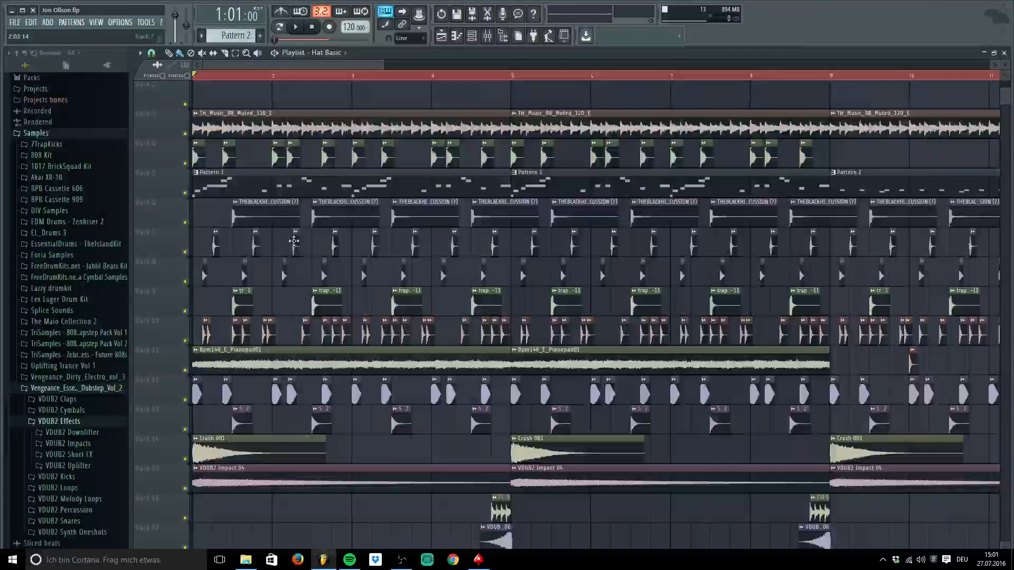
pyautogui.doubleClick(290, 450)
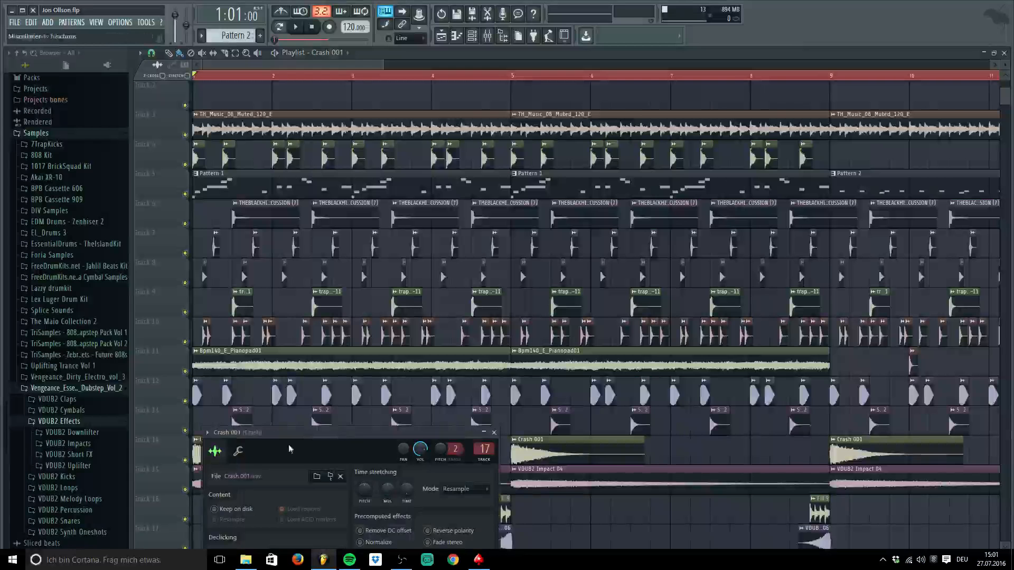
pyautogui.moveTo(350, 441); pyautogui.dragTo(502, 146)
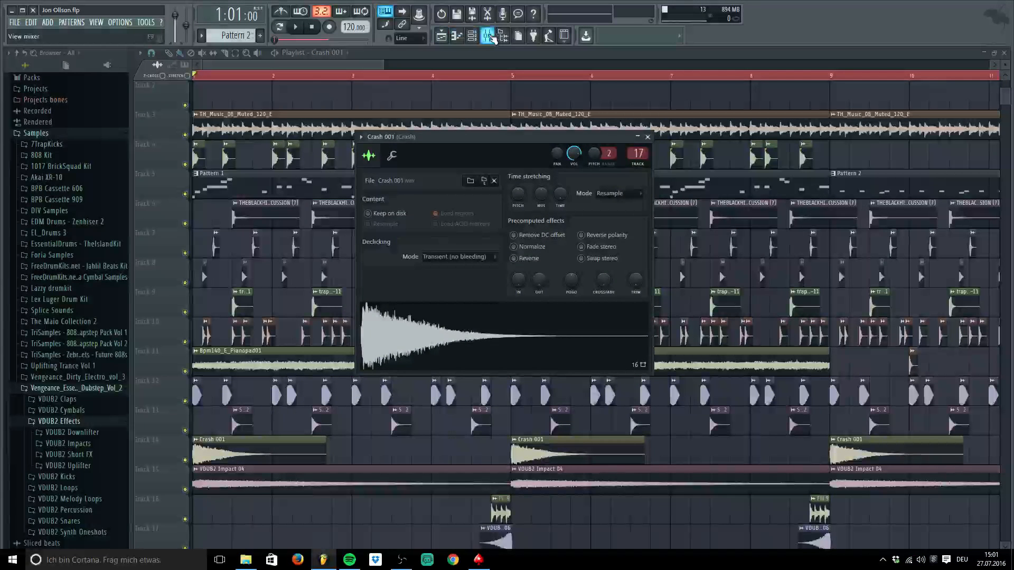
pyautogui.click(490, 37)
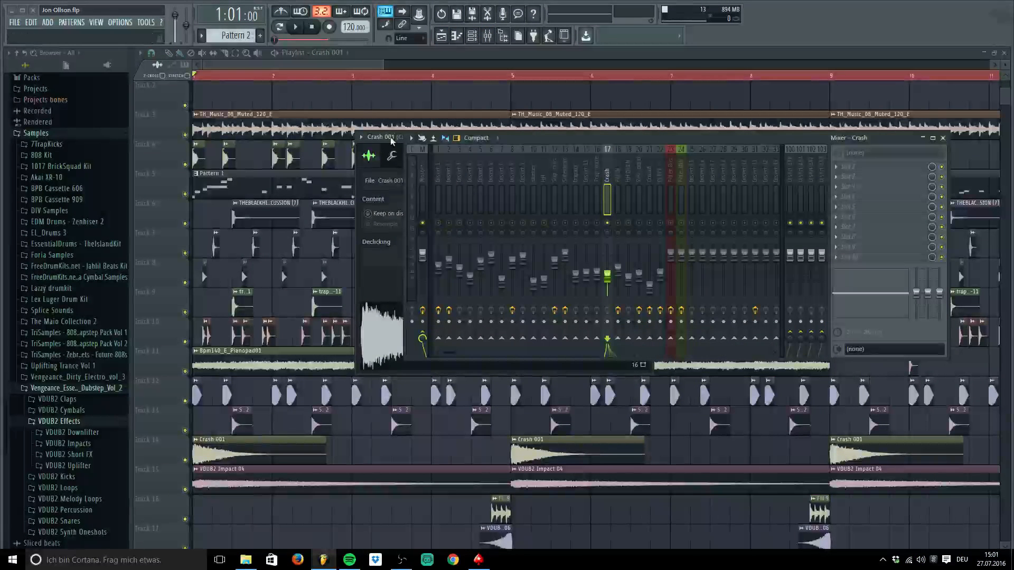
pyautogui.moveTo(392, 140); pyautogui.dragTo(216, 267)
pyautogui.click(216, 483)
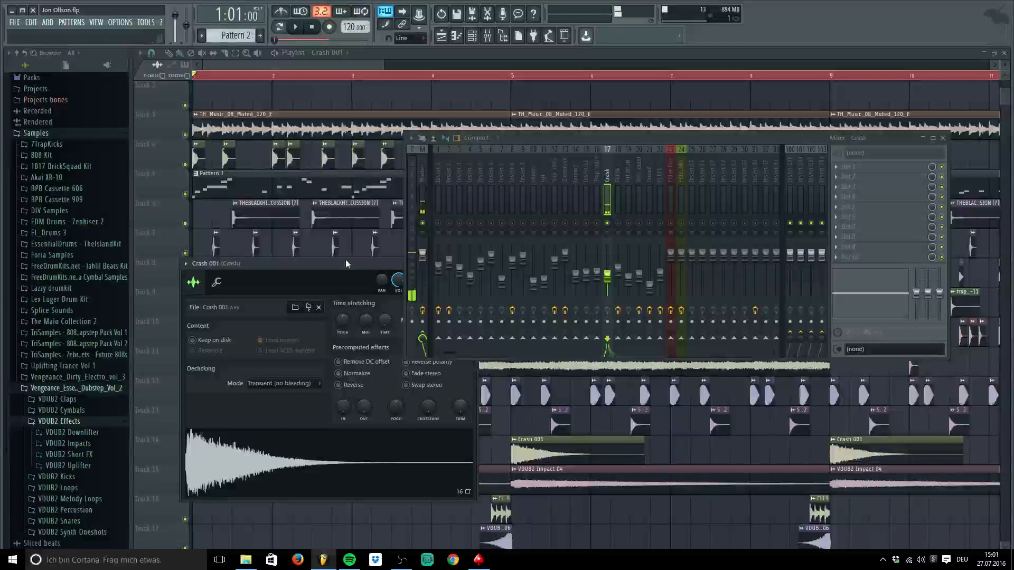
pyautogui.click(262, 459)
pyautogui.moveTo(376, 265); pyautogui.dragTo(229, 347)
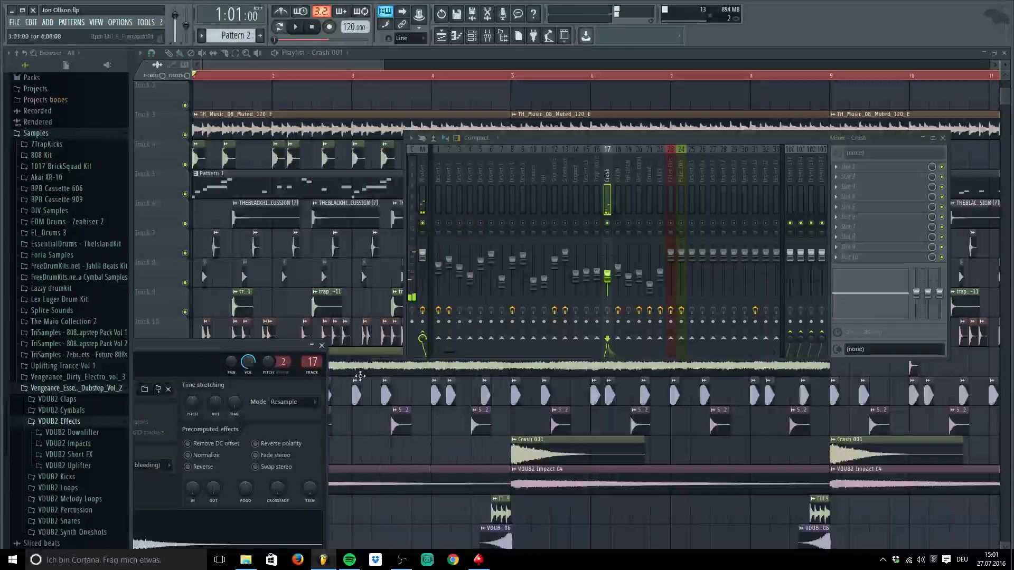
pyautogui.click(313, 346)
pyautogui.click(322, 346)
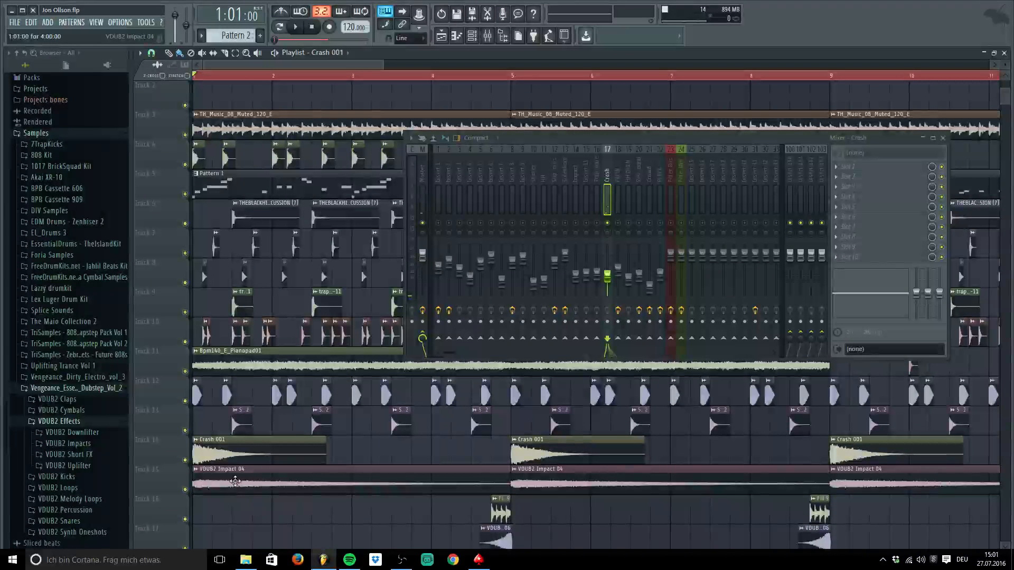
# Open and preview the VDUB2 Impact 04 sample, bringing the mixer back to the front
pyautogui.click(235, 482)
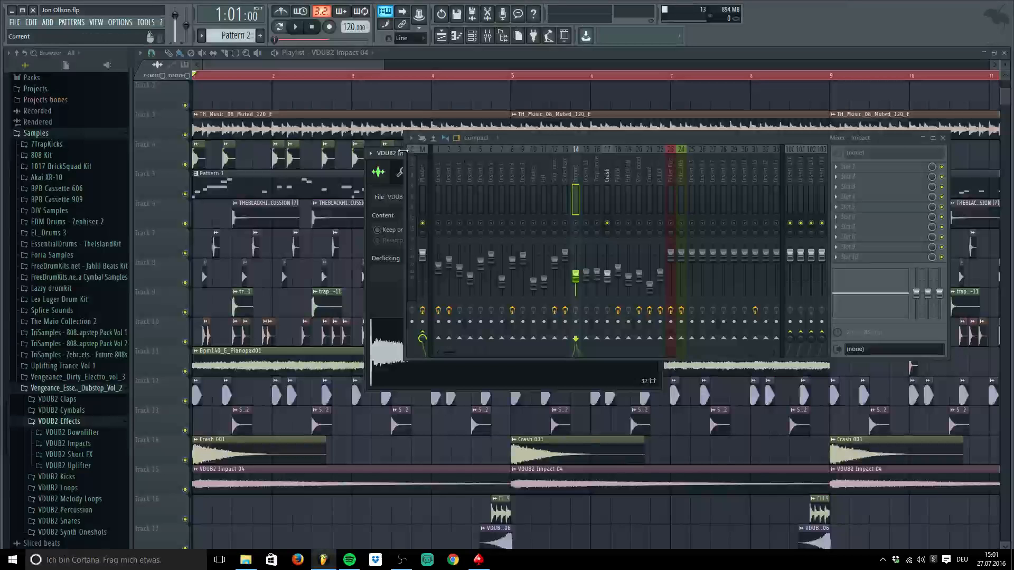
pyautogui.moveTo(402, 153); pyautogui.dragTo(266, 390)
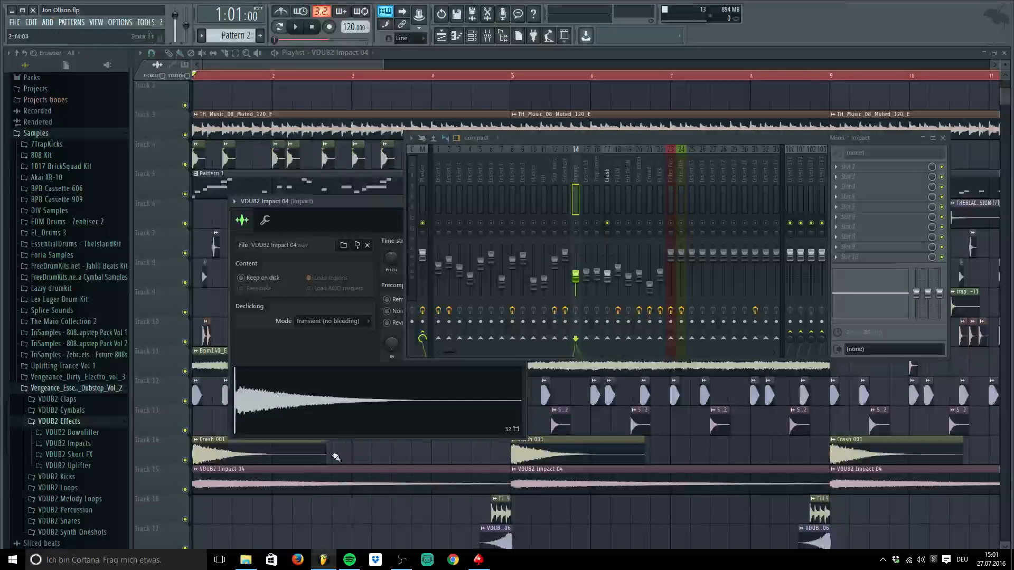
pyautogui.moveTo(329, 202); pyautogui.dragTo(326, 205)
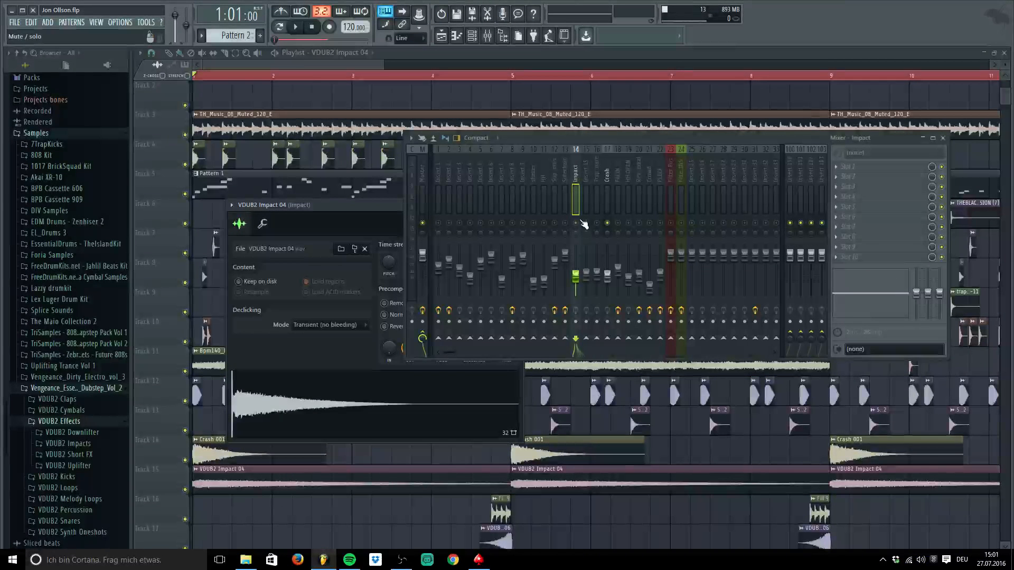
pyautogui.click(319, 421)
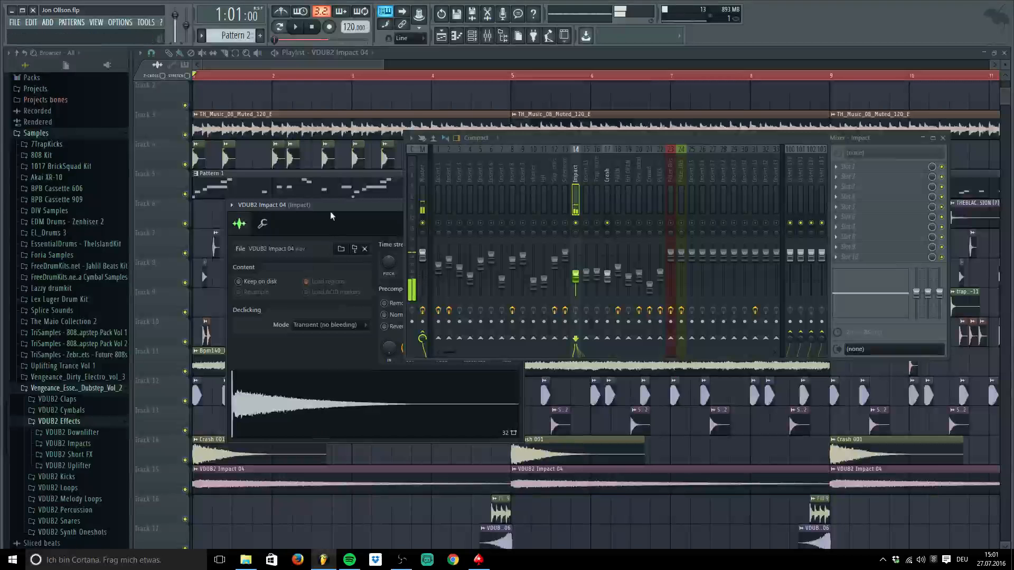
pyautogui.click(576, 168)
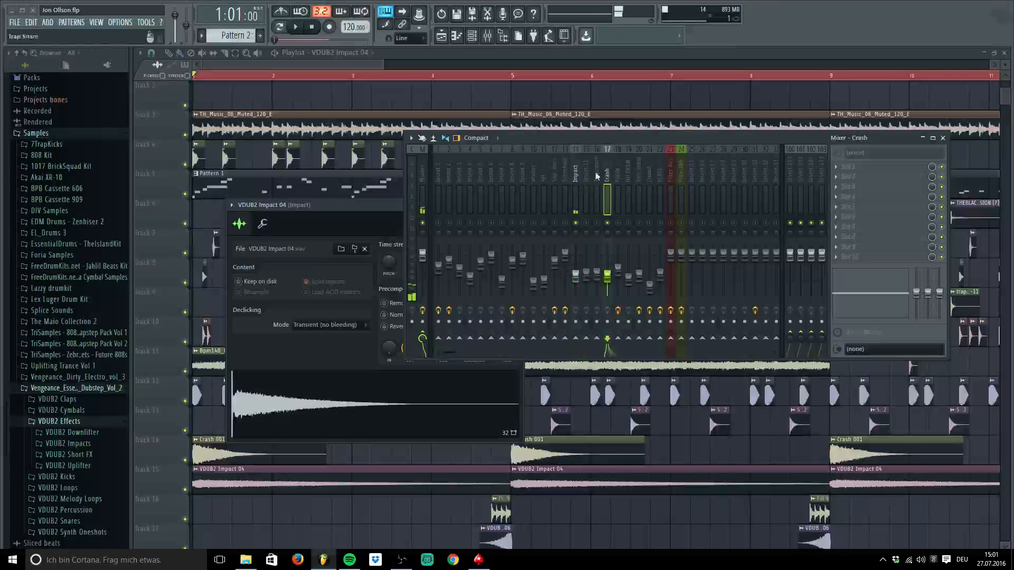
# Close the VDUB2 Impact 04 settings, play the song, and zoom out to about 25 bars
pyautogui.moveTo(353, 224); pyautogui.dragTo(315, 400)
pyautogui.click(482, 382)
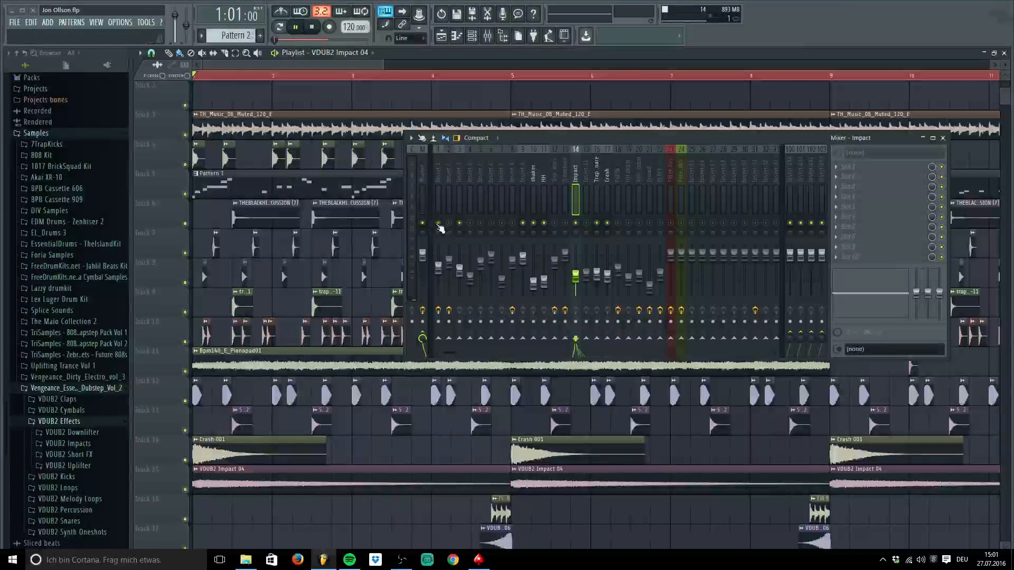
pyautogui.press('space')
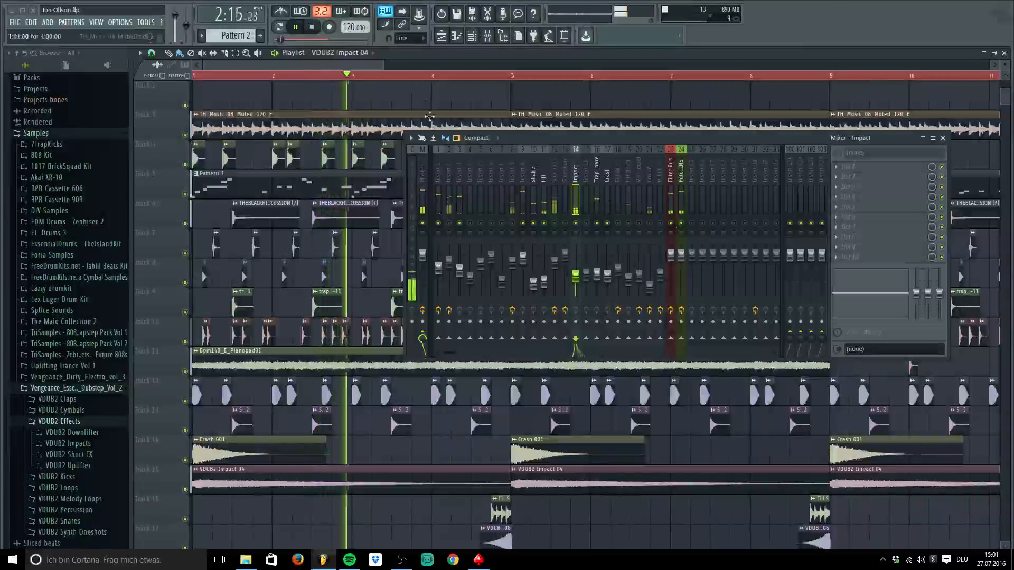
pyautogui.press('space')
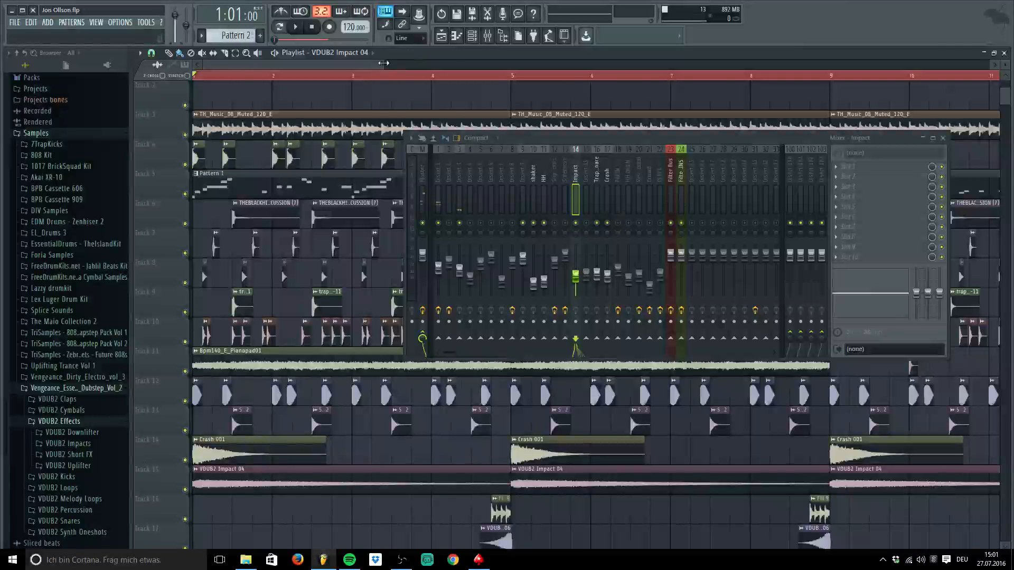
pyautogui.moveTo(384, 63); pyautogui.dragTo(645, 62)
pyautogui.press('space')
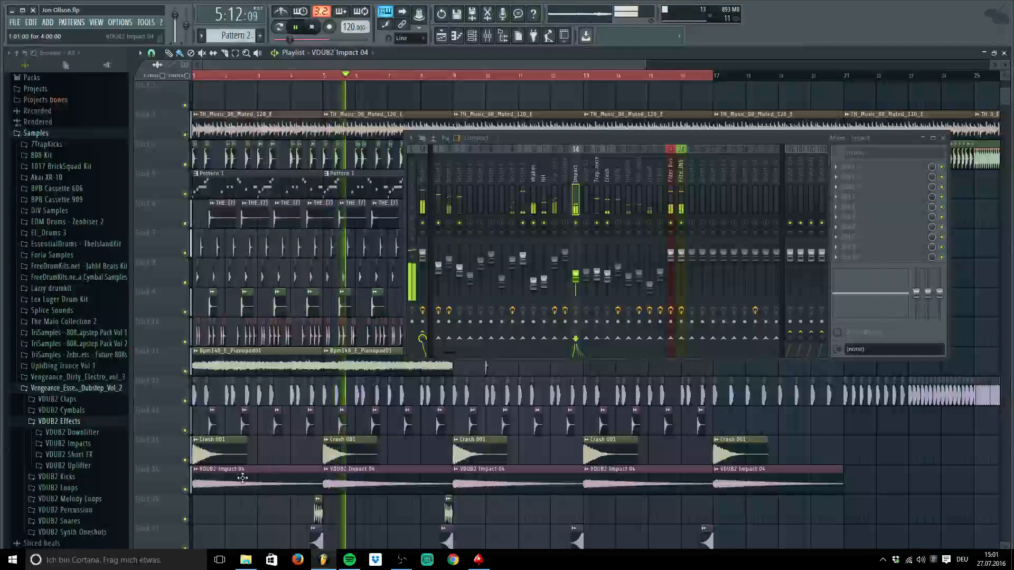
# Reopen and close the Impact 04 settings, stop playback, and close the mixer
pyautogui.doubleClick(261, 485)
pyautogui.moveTo(322, 385); pyautogui.dragTo(532, 432)
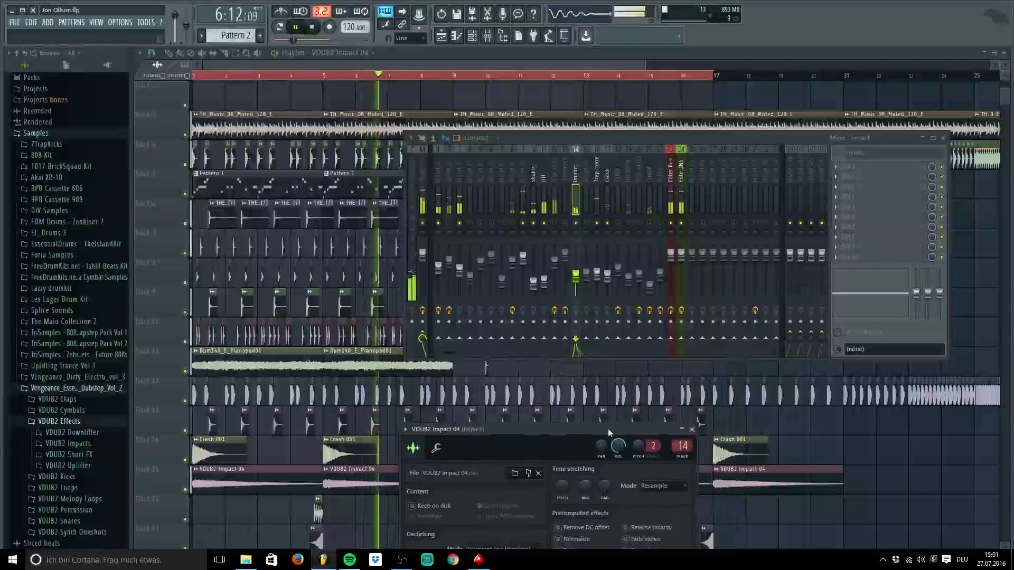
pyautogui.click(683, 430)
pyautogui.click(692, 430)
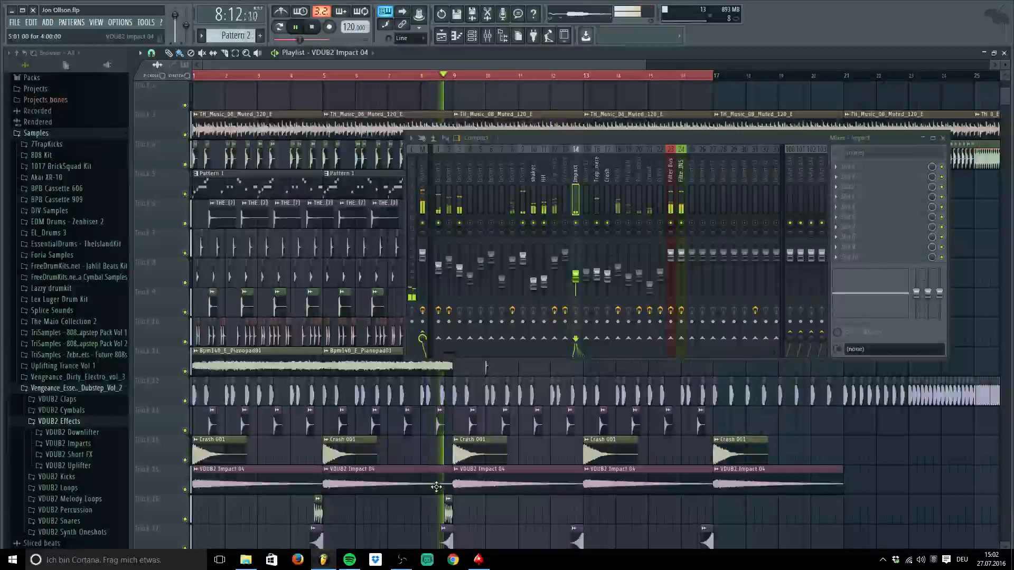
pyautogui.press('space')
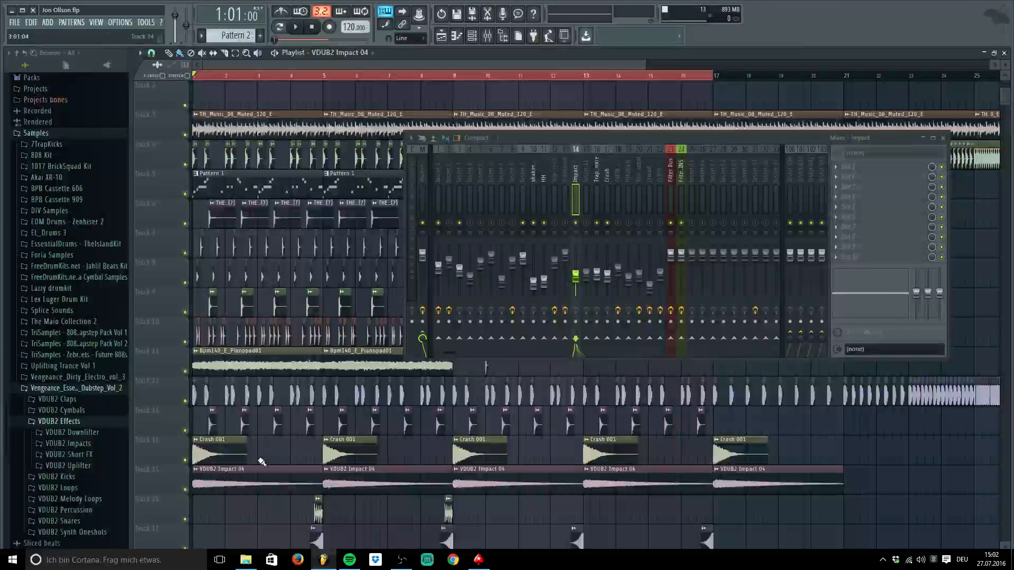
pyautogui.click(944, 140)
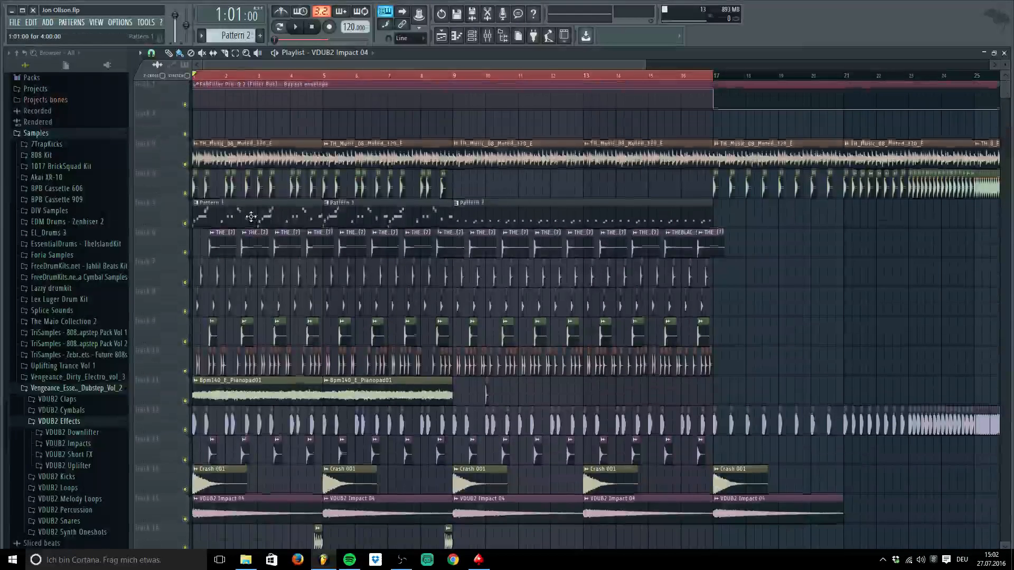
# Check the sliced vox pattern's notes, zoom to bars 1–14, and show the mixer with F9
pyautogui.scroll(1, 233, 163)
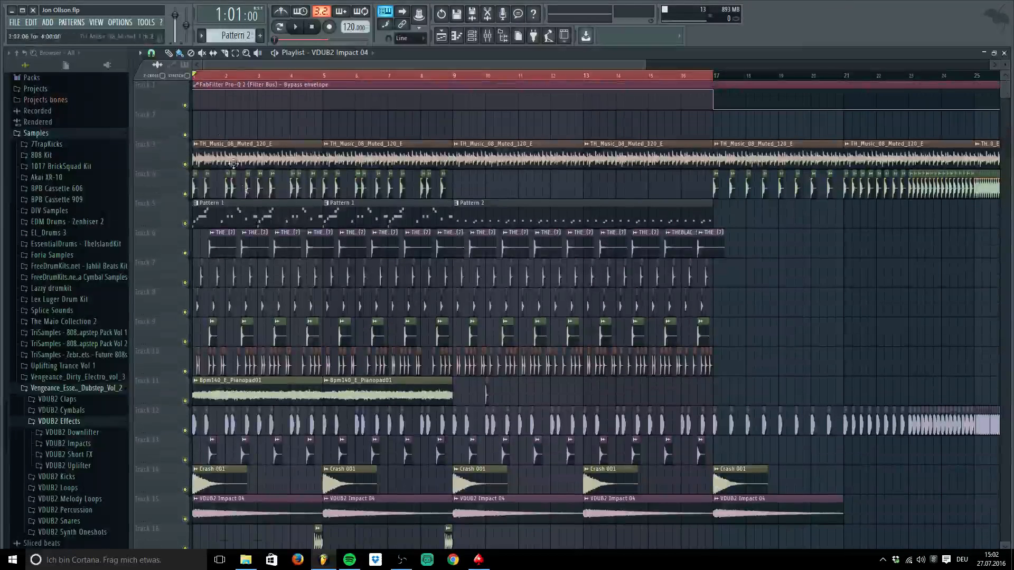
pyautogui.doubleClick(228, 213)
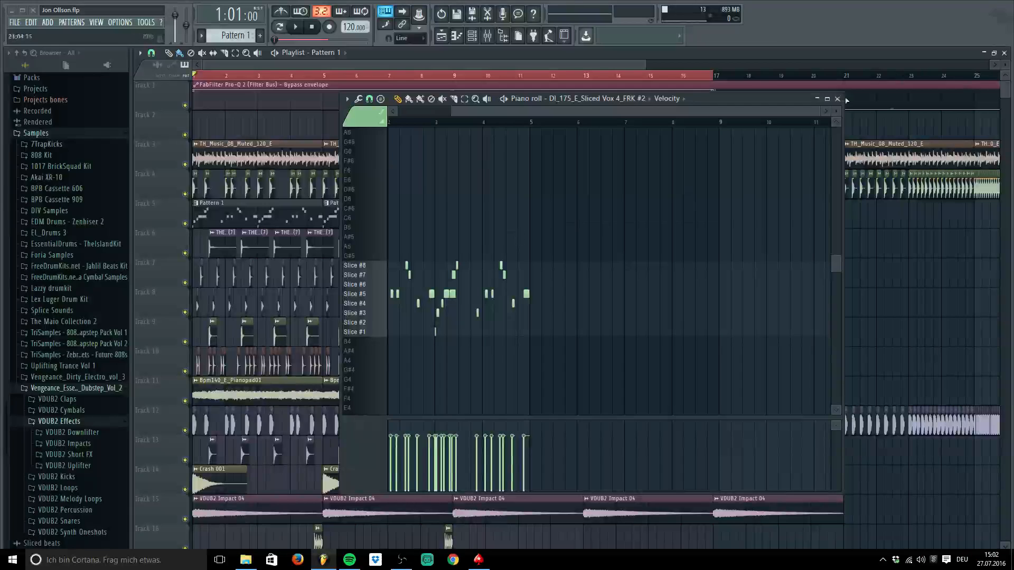
pyautogui.click(837, 98)
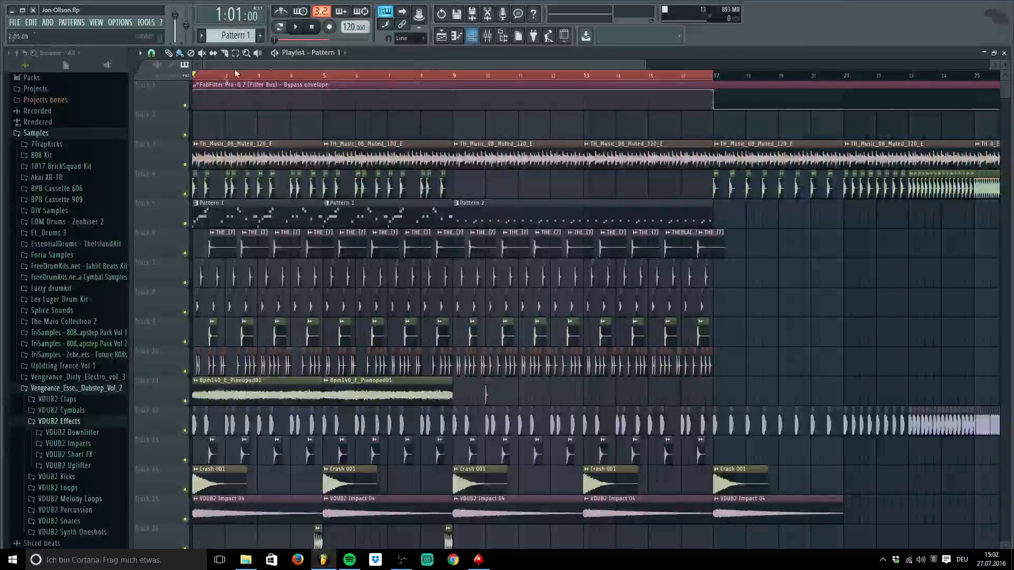
pyautogui.moveTo(645, 65); pyautogui.dragTo(448, 64)
pyautogui.press('F9')
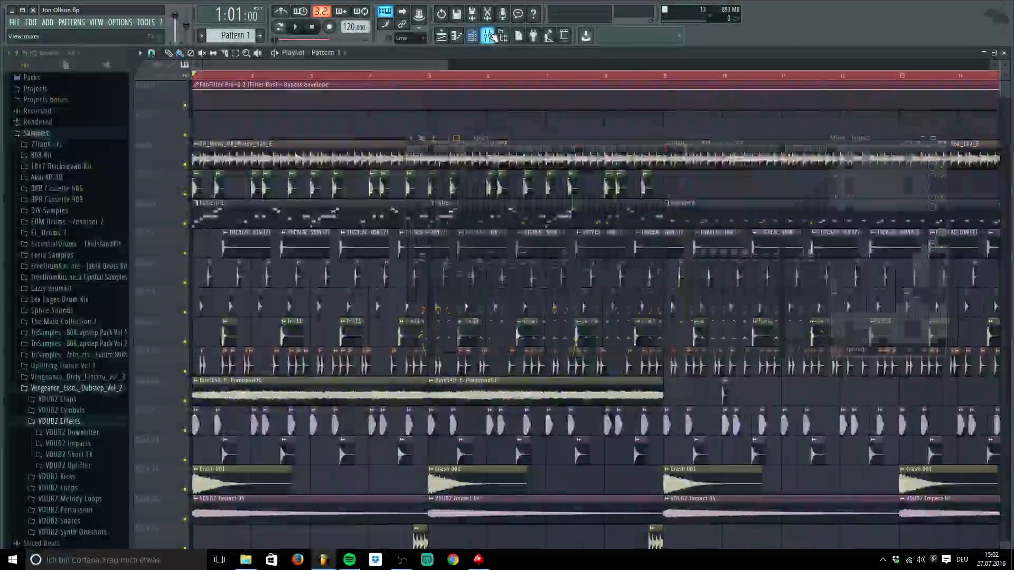
pyautogui.press('F7')
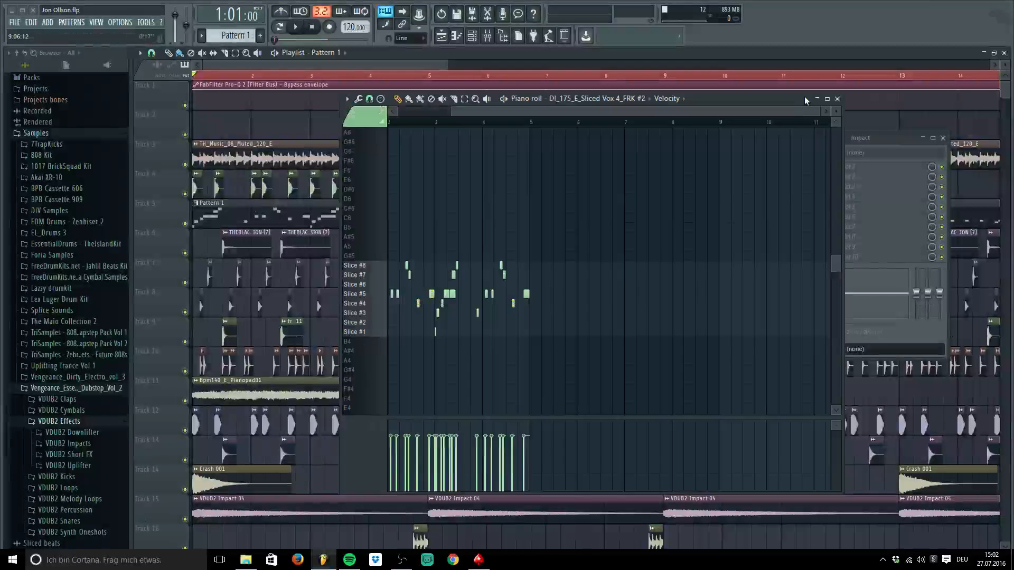
pyautogui.click(840, 99)
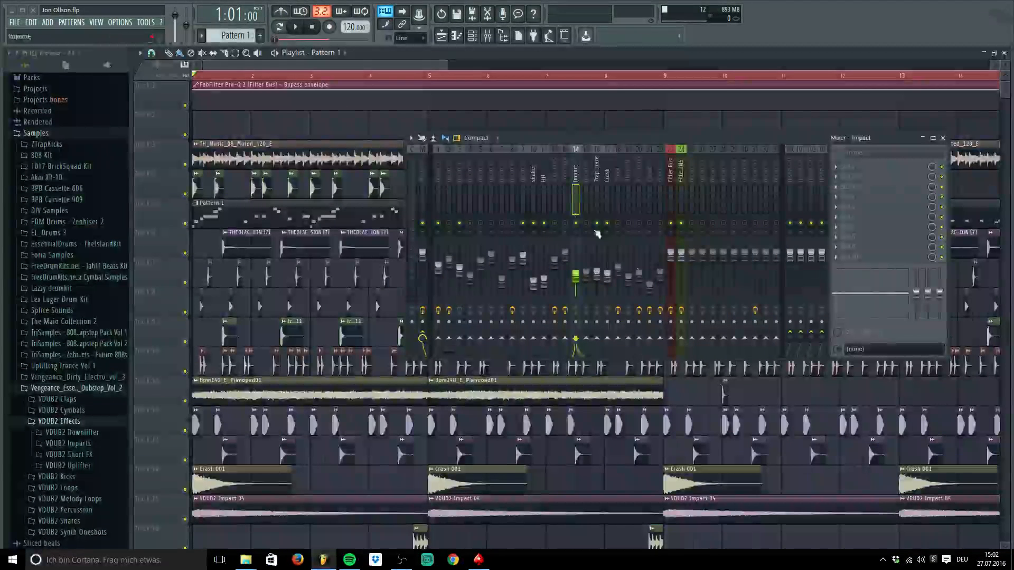
# Select mixer insert 8, play the arrangement, and move the mixer back over the playlist
pyautogui.click(520, 175)
pyautogui.click(512, 173)
pyautogui.press('space')
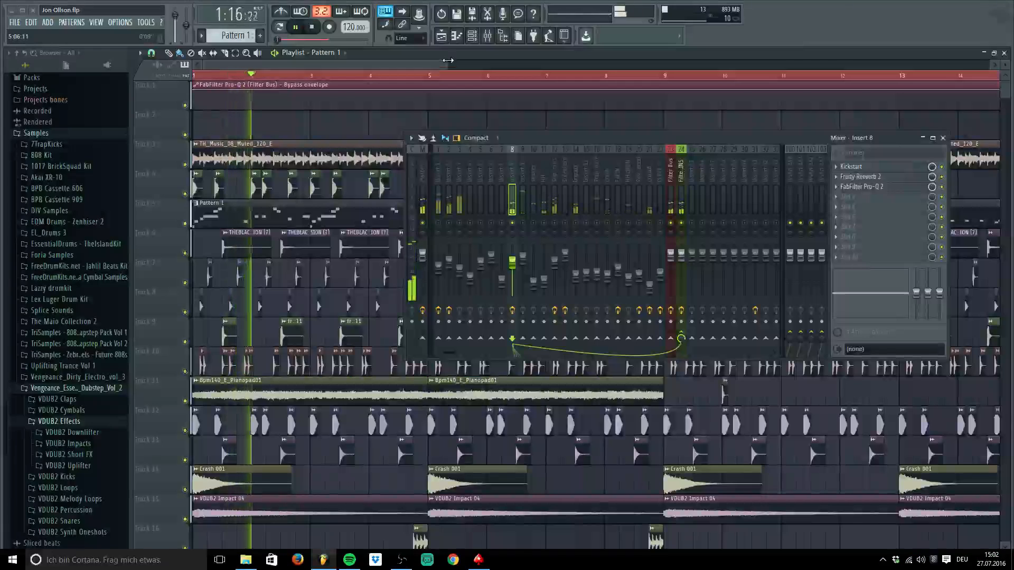
pyautogui.moveTo(495, 150); pyautogui.dragTo(356, 338)
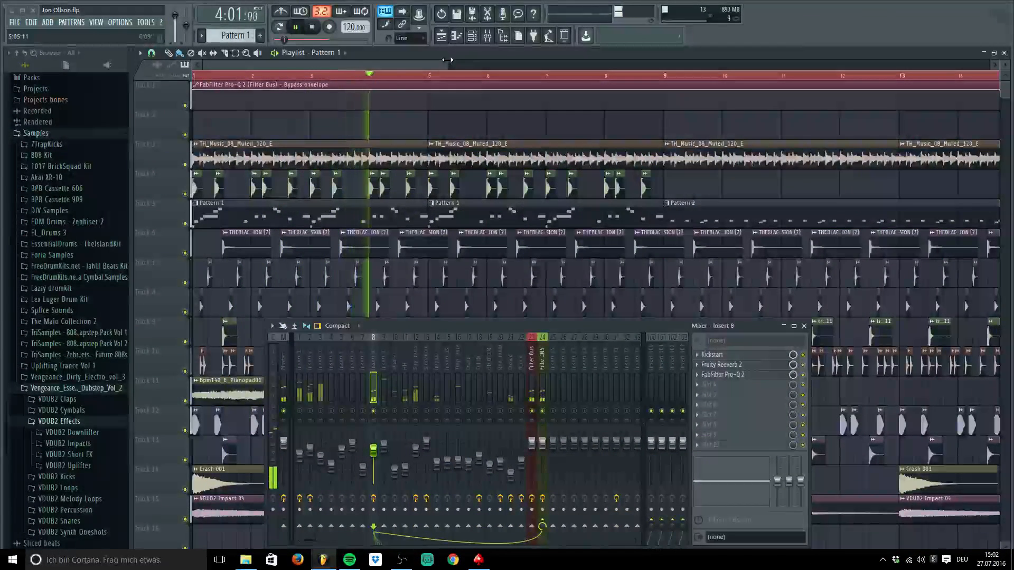
pyautogui.press('space')
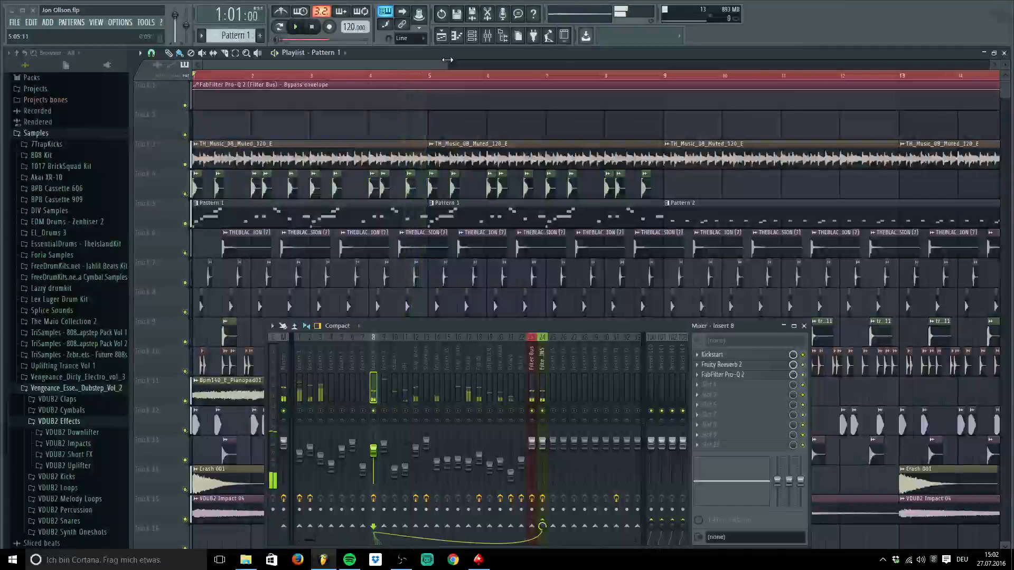
pyautogui.moveTo(447, 60); pyautogui.dragTo(274, 64)
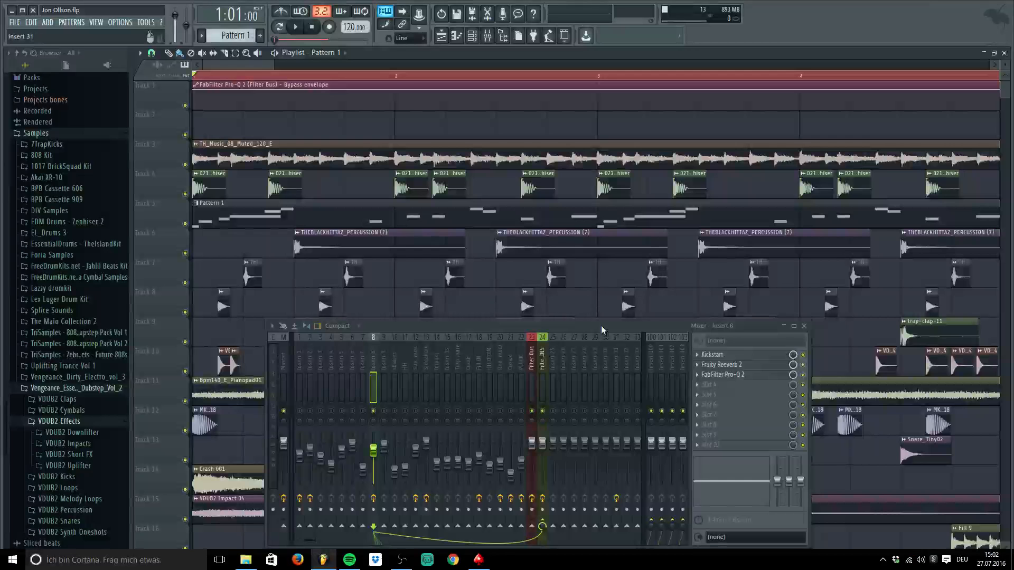
pyautogui.moveTo(601, 325); pyautogui.dragTo(675, 191)
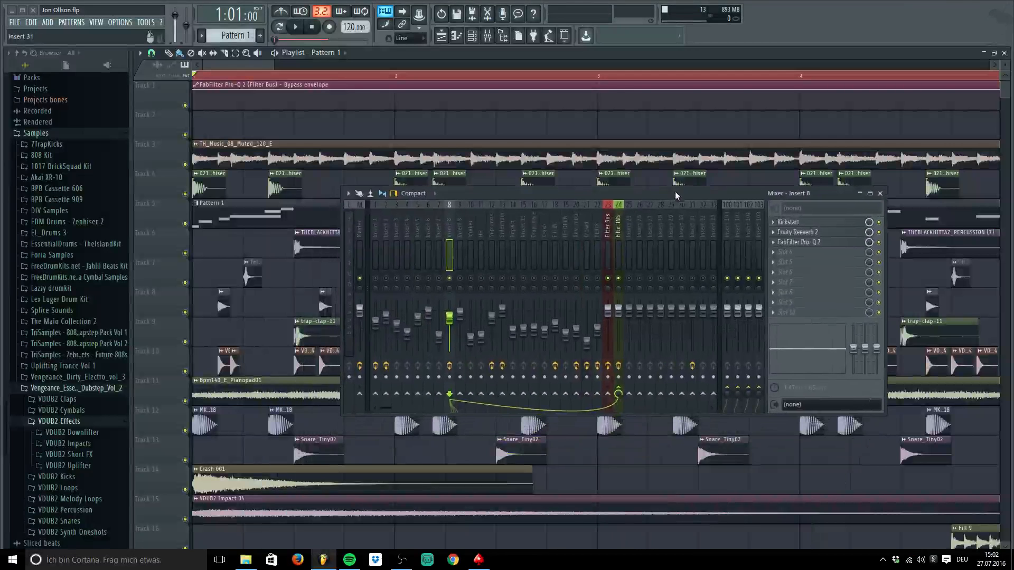
pyautogui.click(479, 38)
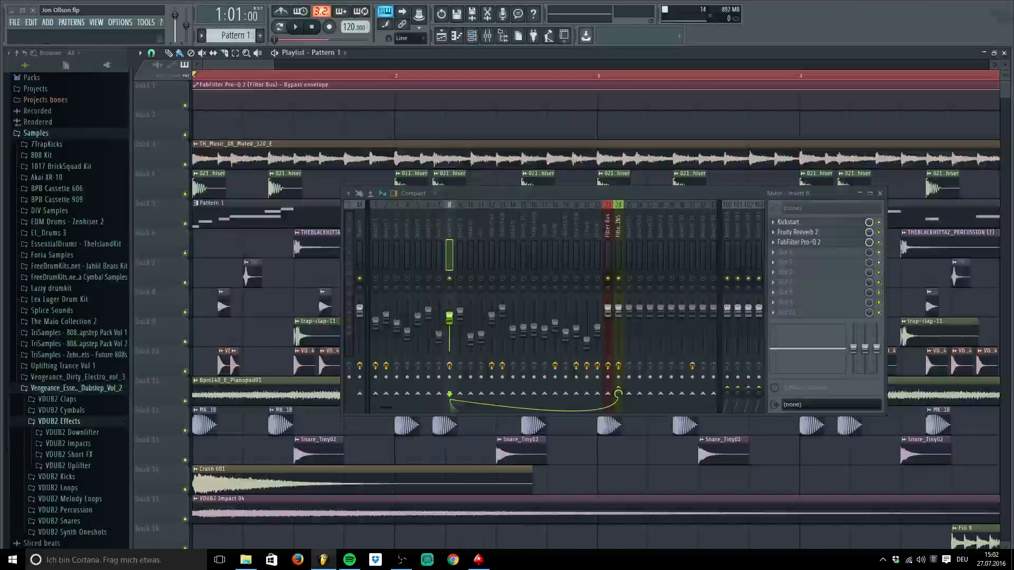
# Place the channel rack at the top right and inspect the sliced vox channel's Fruity Slicer settings
pyautogui.moveTo(343, 151); pyautogui.dragTo(596, 42)
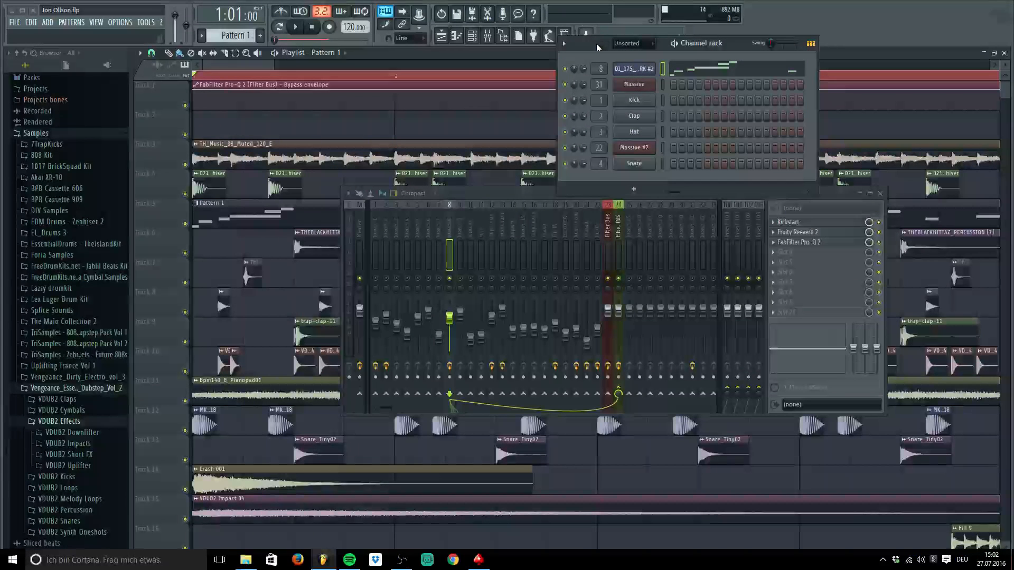
pyautogui.click(633, 69)
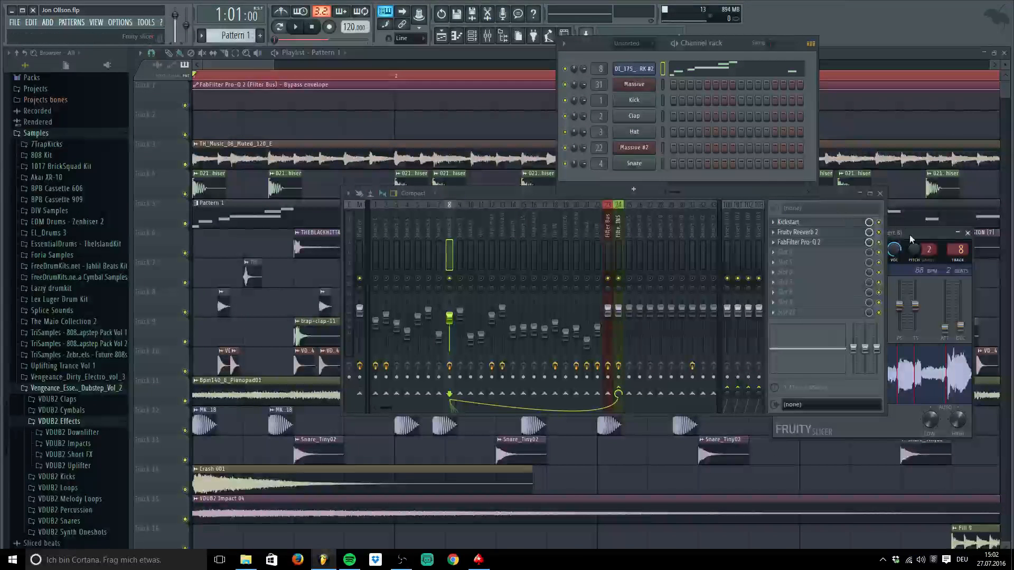
pyautogui.moveTo(904, 228); pyautogui.dragTo(244, 160)
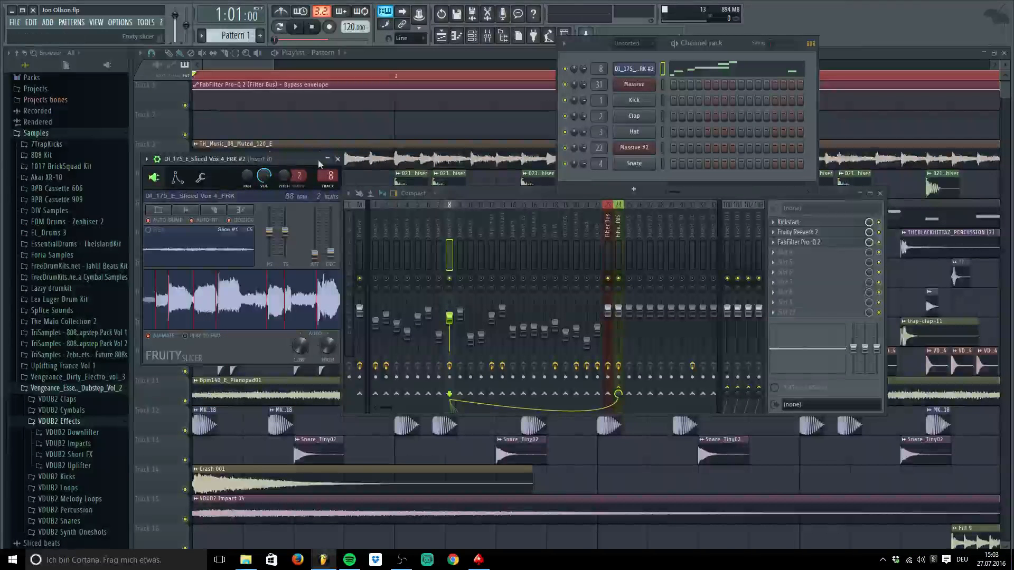
pyautogui.click(338, 159)
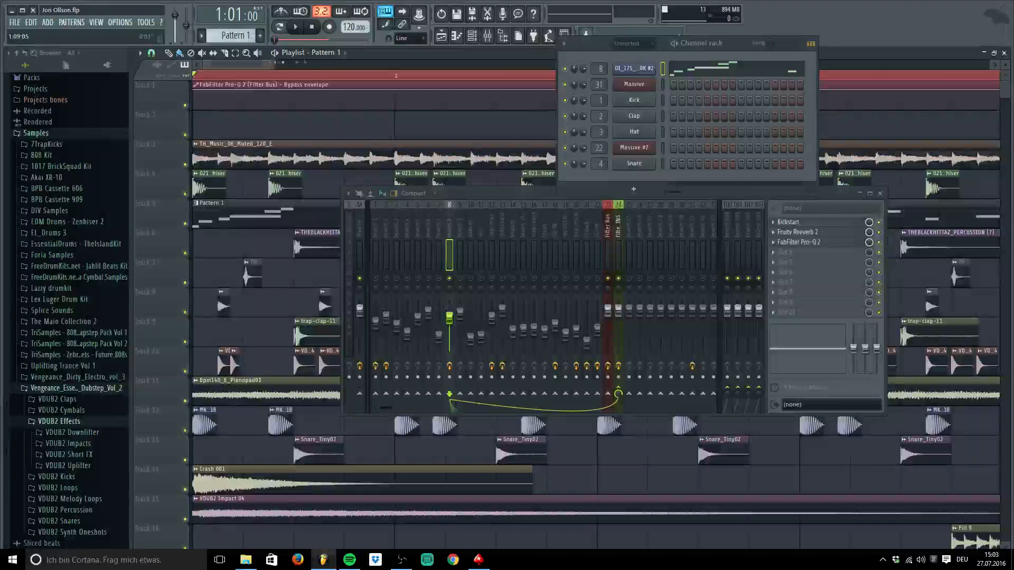
pyautogui.moveTo(276, 61); pyautogui.dragTo(383, 61)
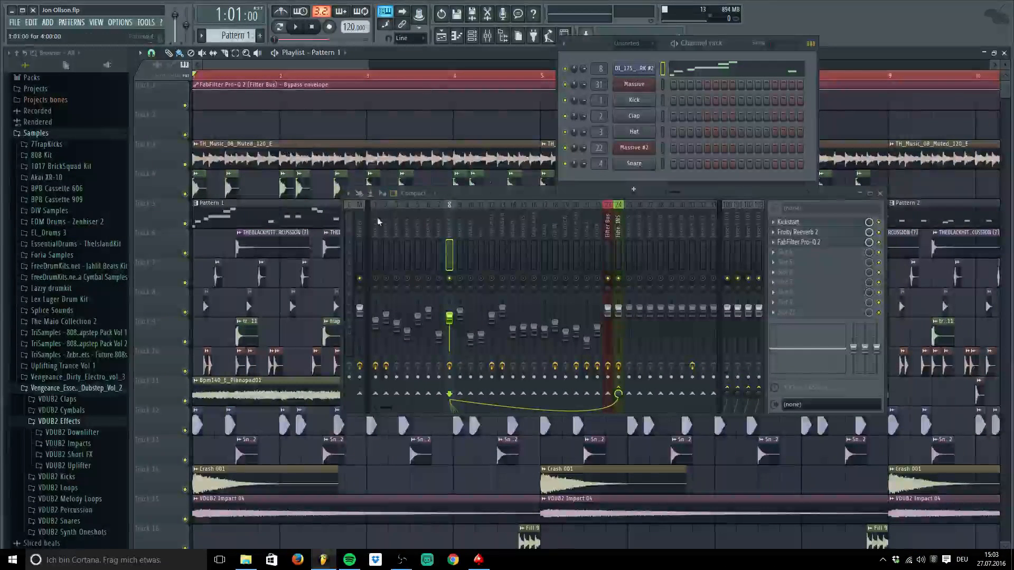
# Recheck the slicer window, then open the Kickstart effect on mixer insert 8
pyautogui.click(634, 69)
pyautogui.click(339, 159)
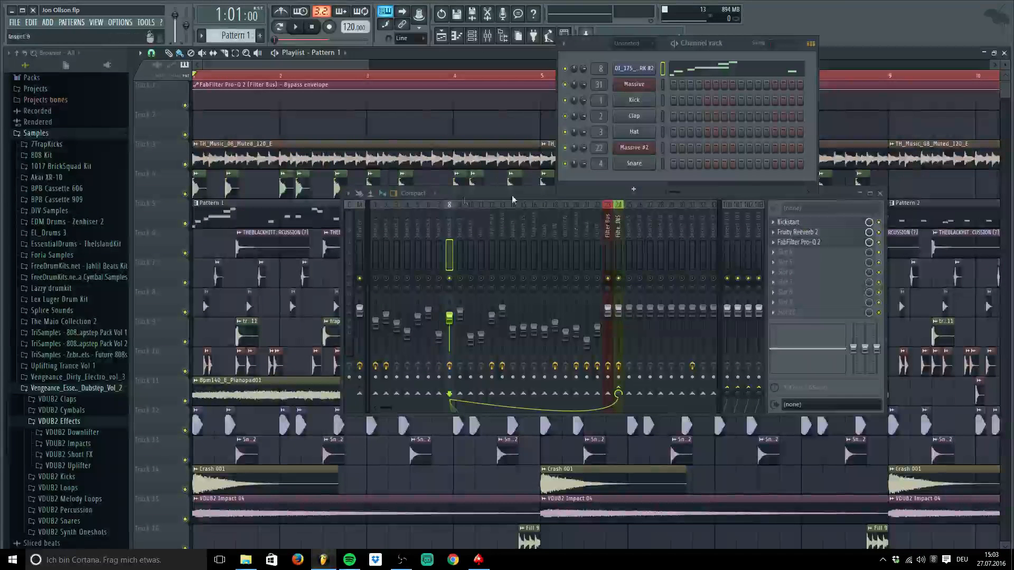
pyautogui.click(801, 225)
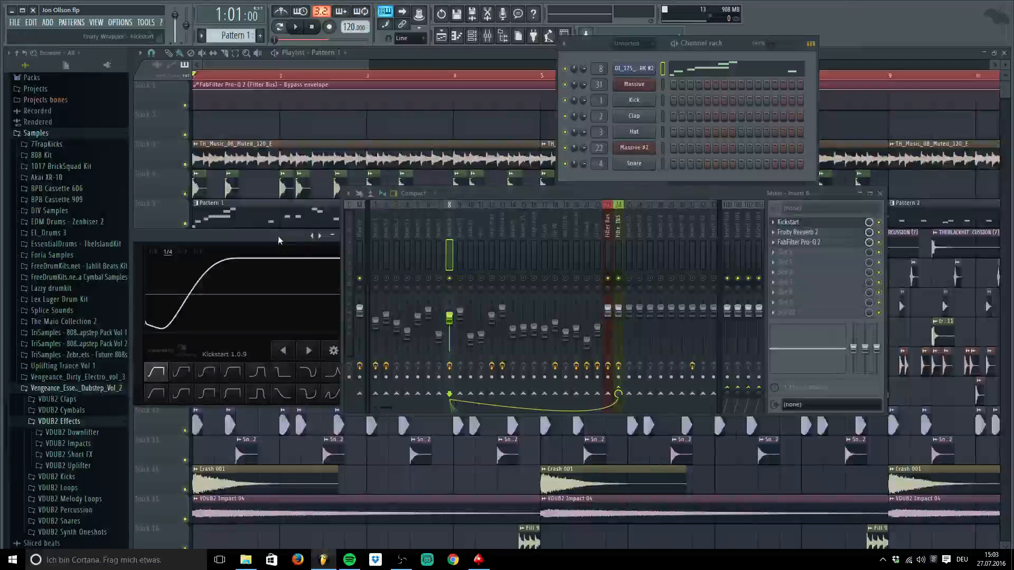
# Close the Kickstart editor and dismiss an empty insert 8 slot's effect list unused
pyautogui.moveTo(279, 237); pyautogui.dragTo(241, 273)
pyautogui.click(305, 271)
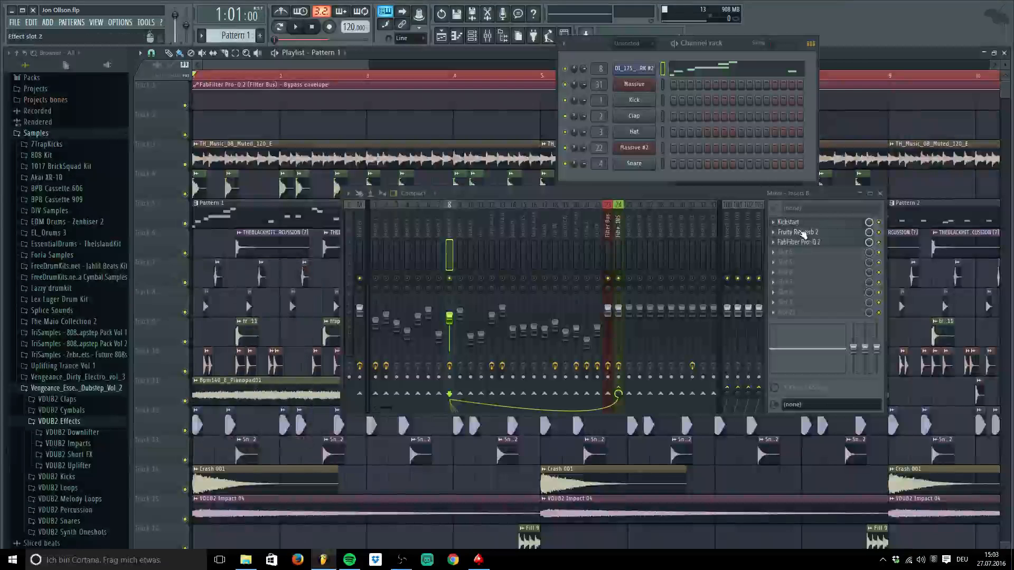
pyautogui.click(780, 263)
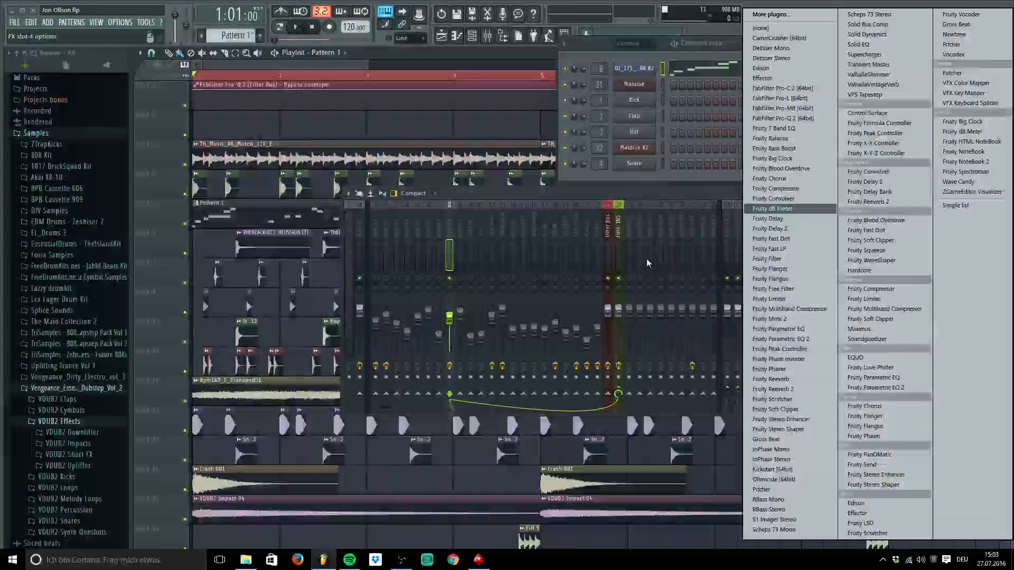
pyautogui.click(647, 259)
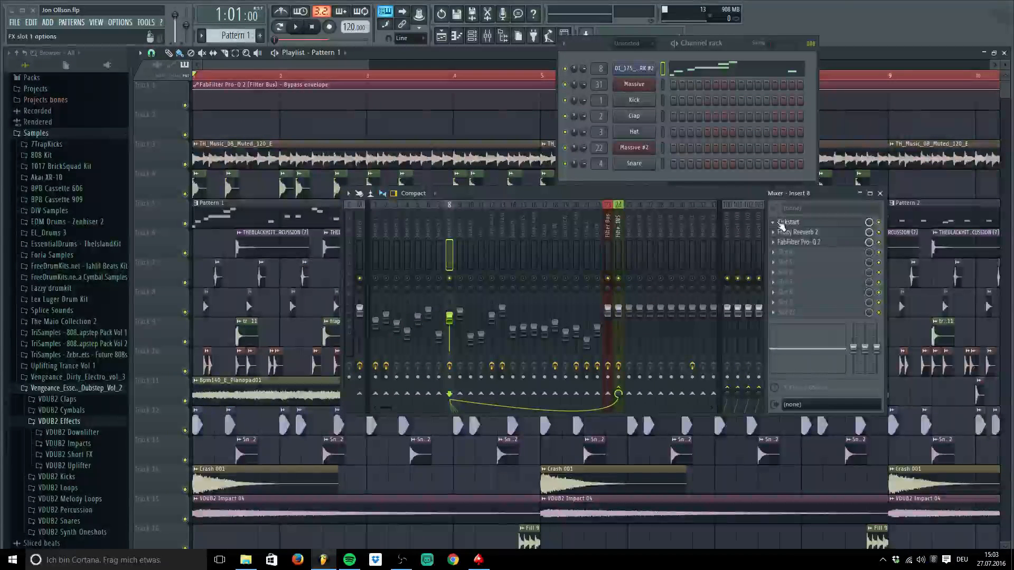
pyautogui.click(781, 225)
pyautogui.click(814, 224)
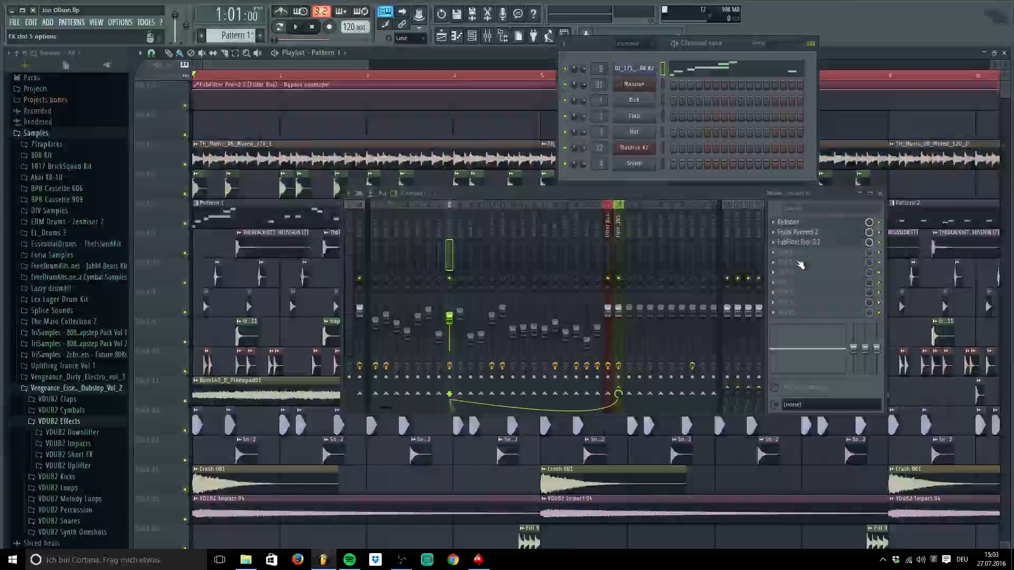
# Open and reposition insert 8's Fruity Reeverb 2 editor to review it, then close it
pyautogui.click(808, 233)
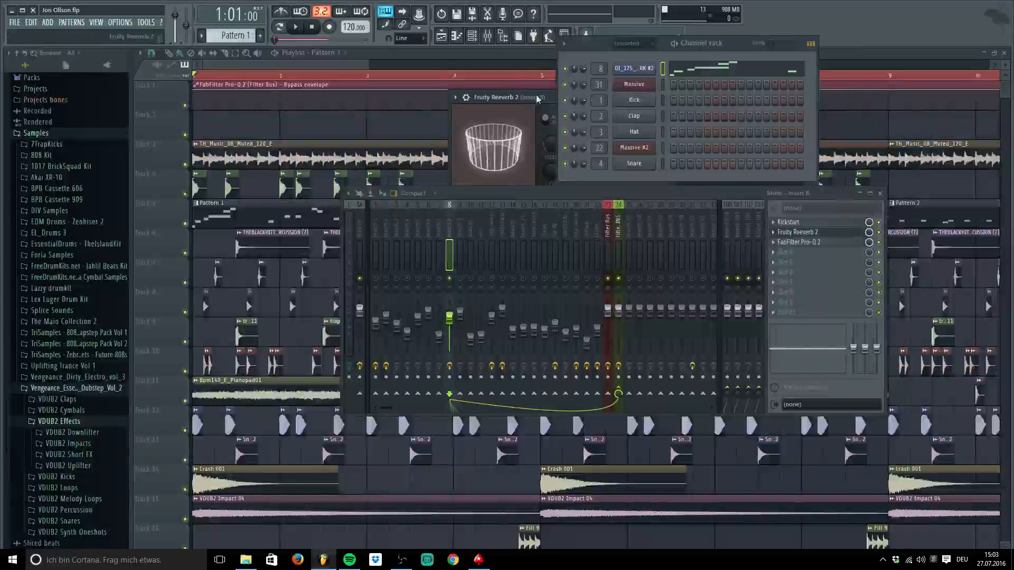
pyautogui.moveTo(537, 98); pyautogui.dragTo(435, 78)
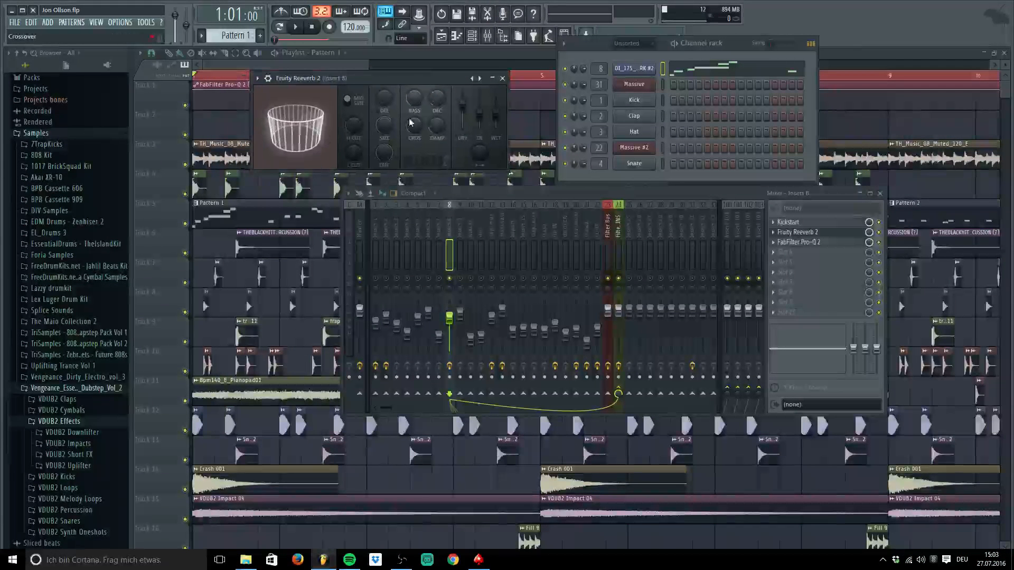
pyautogui.click(502, 78)
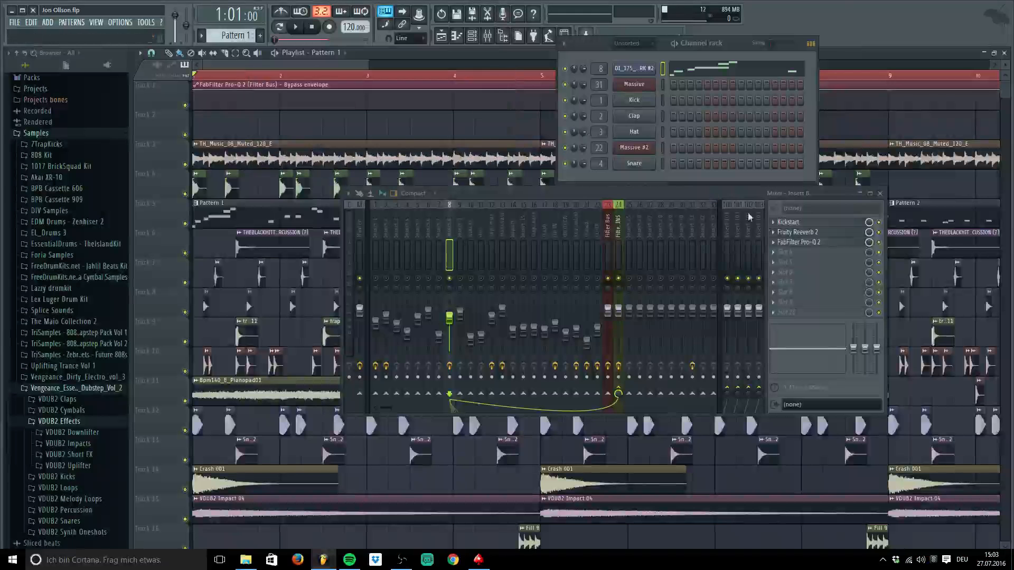
pyautogui.click(799, 232)
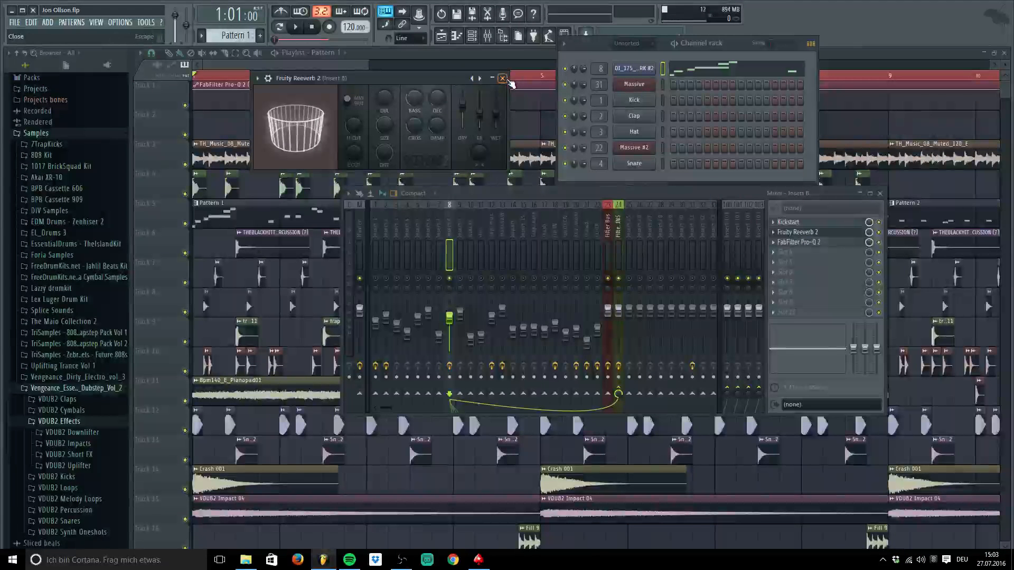
pyautogui.click(798, 232)
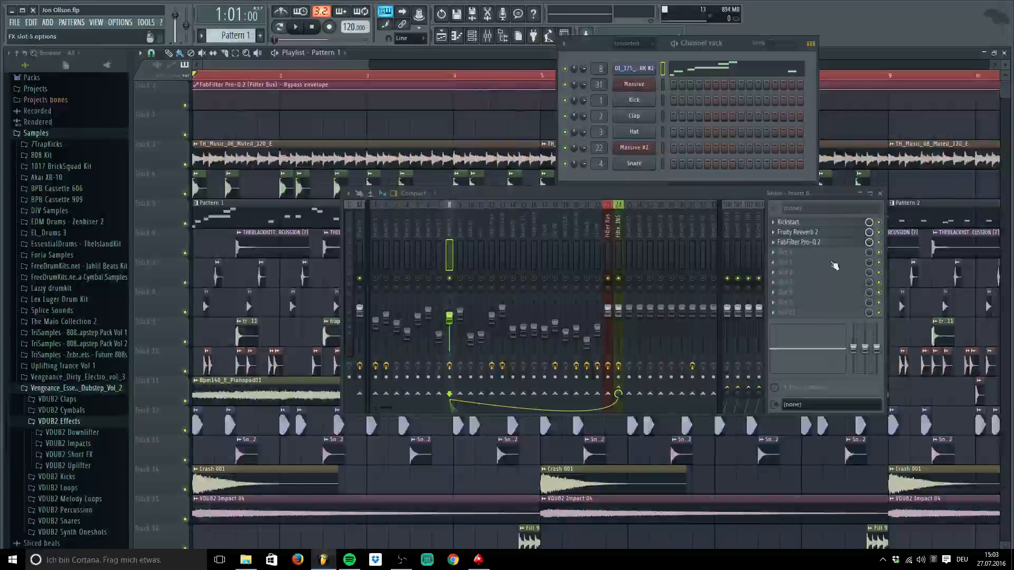
# Dismiss an empty slot's plugin list, recheck the Reeverb, then bring up insert 8's FabFilter Pro-Q 2
pyautogui.click(780, 256)
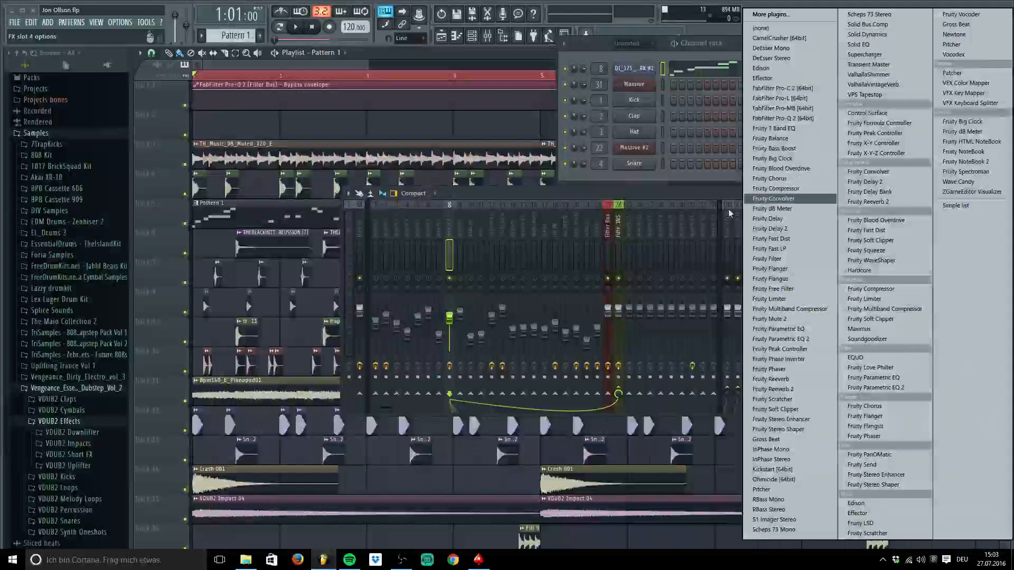
pyautogui.click(711, 189)
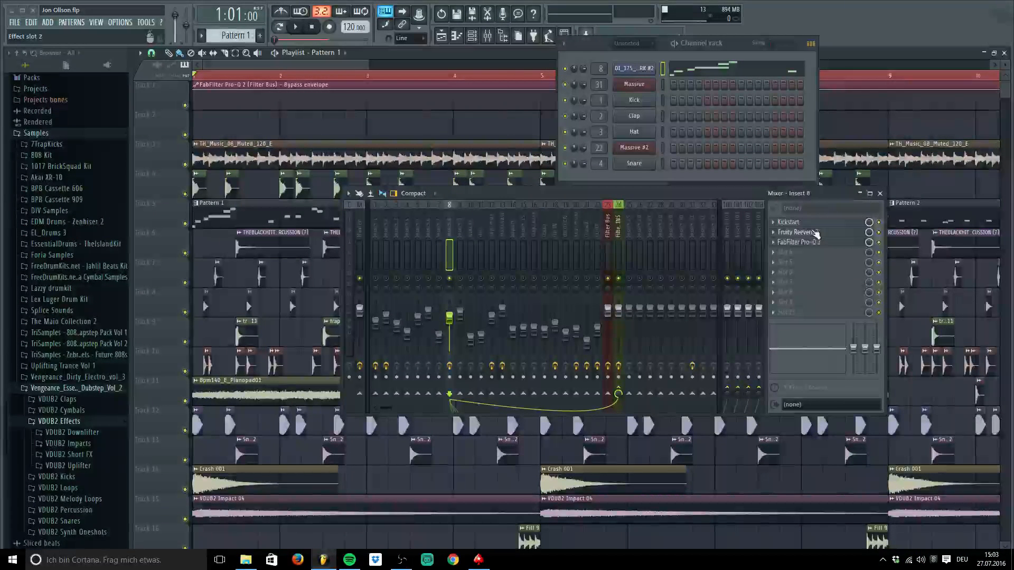
pyautogui.click(798, 233)
pyautogui.moveTo(468, 81); pyautogui.dragTo(433, 89)
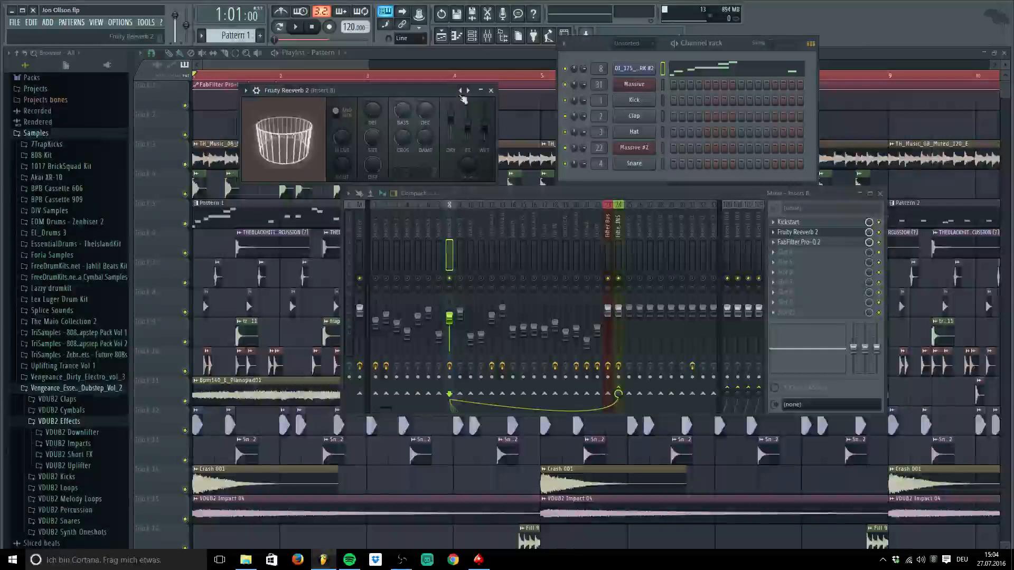
pyautogui.click(490, 90)
pyautogui.click(814, 242)
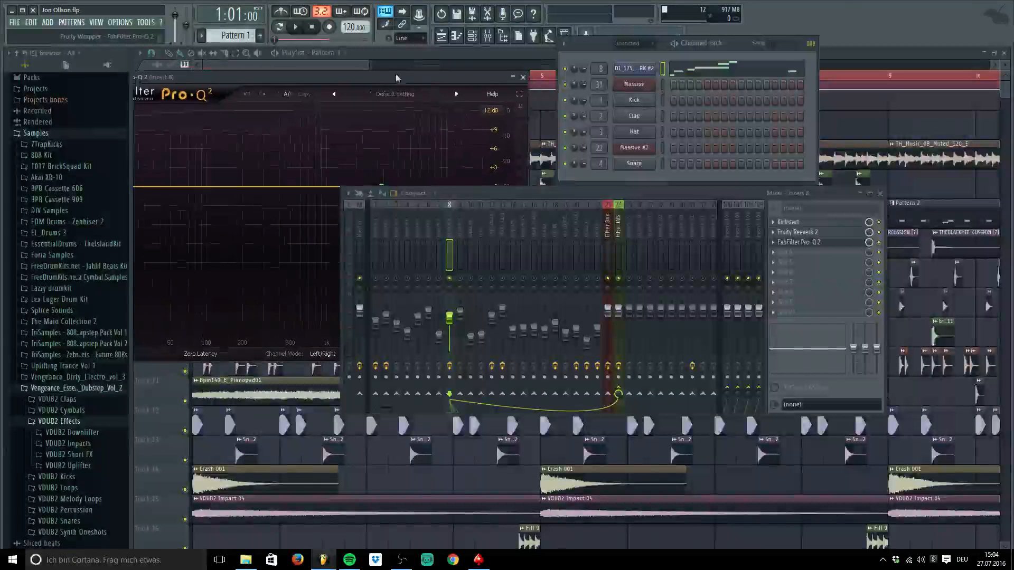
# Move the Pro-Q 2 and mixer aside to inspect the 2858.9 Hz low-pass band, then close the EQ
pyautogui.moveTo(433, 78); pyautogui.dragTo(421, 54)
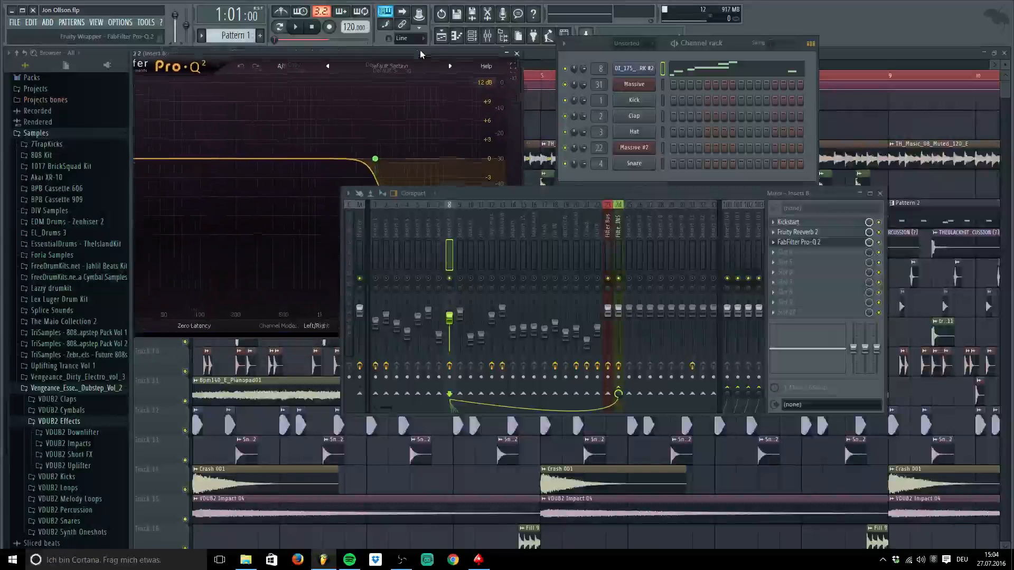
pyautogui.moveTo(486, 193); pyautogui.dragTo(582, 307)
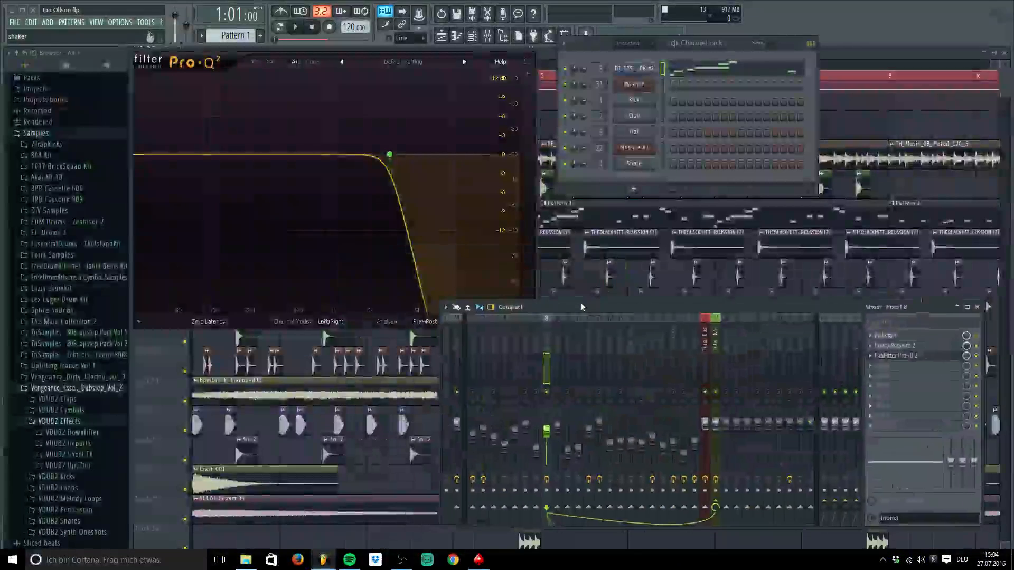
pyautogui.moveTo(364, 145)
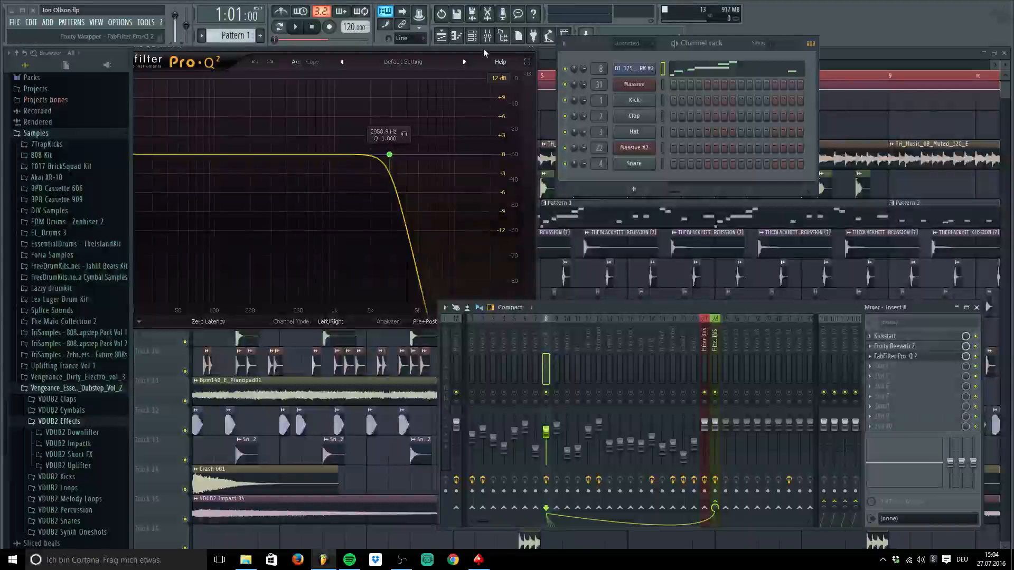
pyautogui.moveTo(484, 49); pyautogui.dragTo(481, 72)
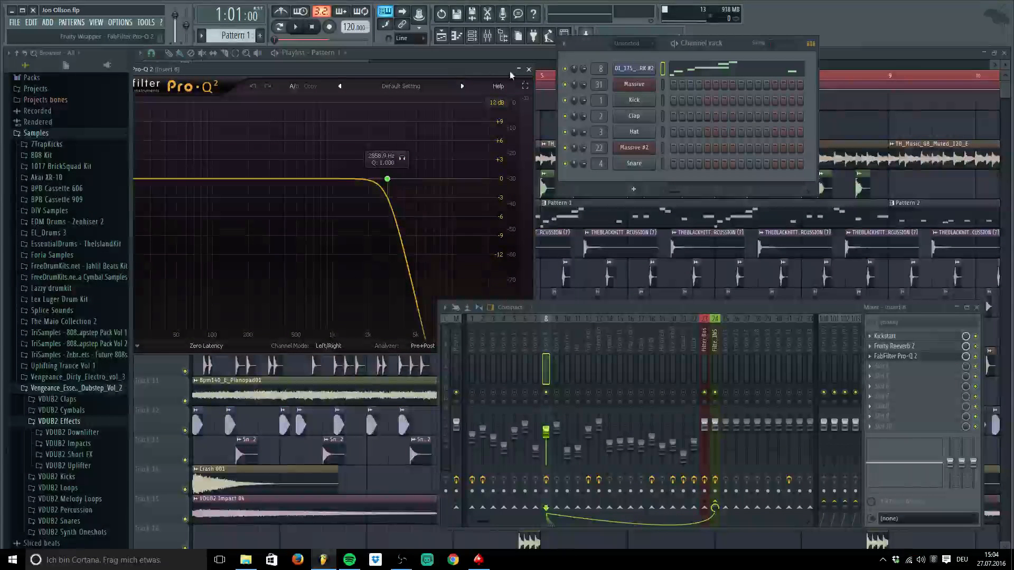
pyautogui.click(529, 70)
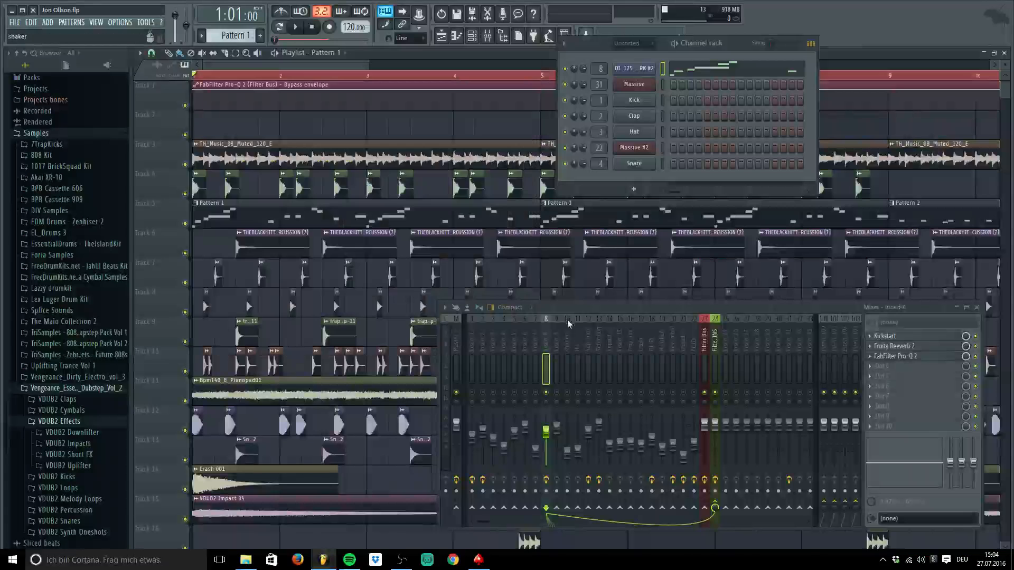
pyautogui.moveTo(579, 307); pyautogui.dragTo(553, 186)
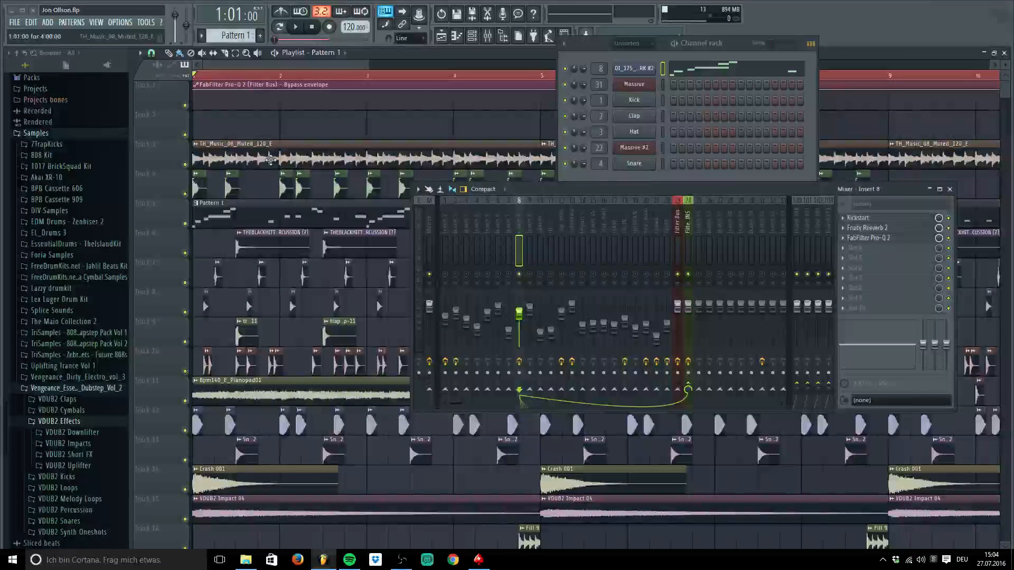
# Open TH_Music_08_Muted_120_E's channel settings and preview the sample twice through insert 2
pyautogui.doubleClick(271, 159)
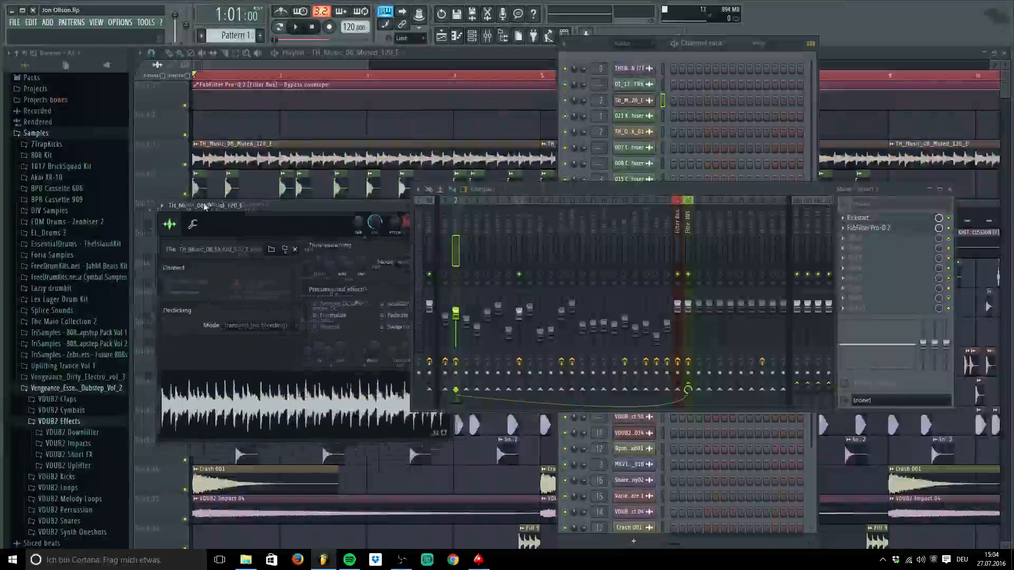
pyautogui.click(949, 189)
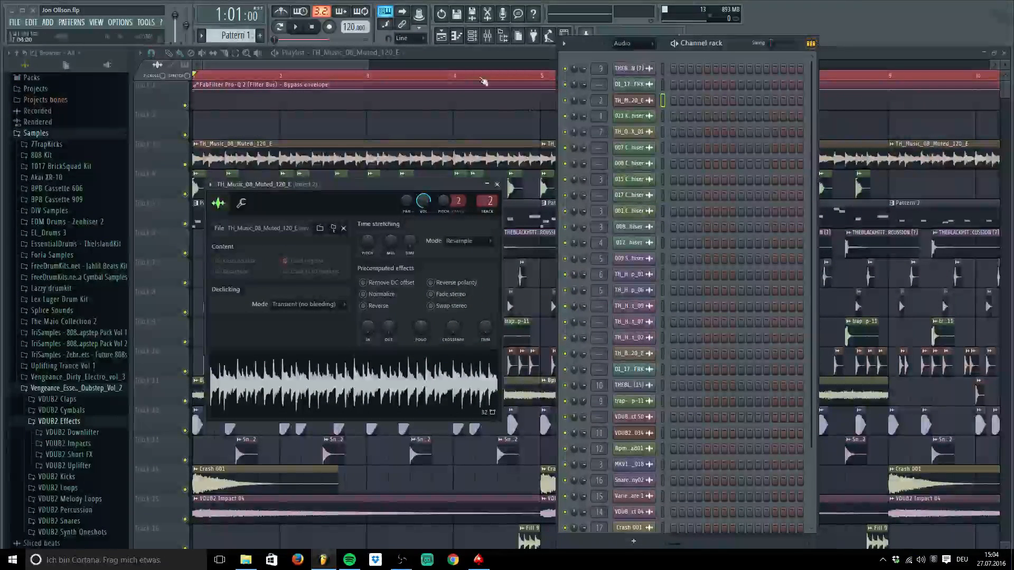
pyautogui.click(488, 36)
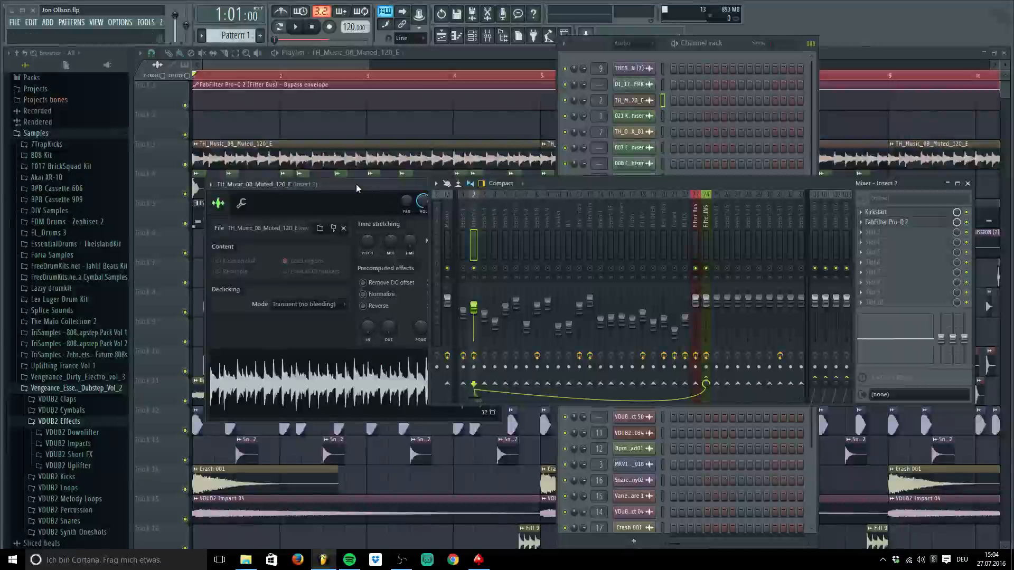
pyautogui.moveTo(356, 188); pyautogui.dragTo(349, 99)
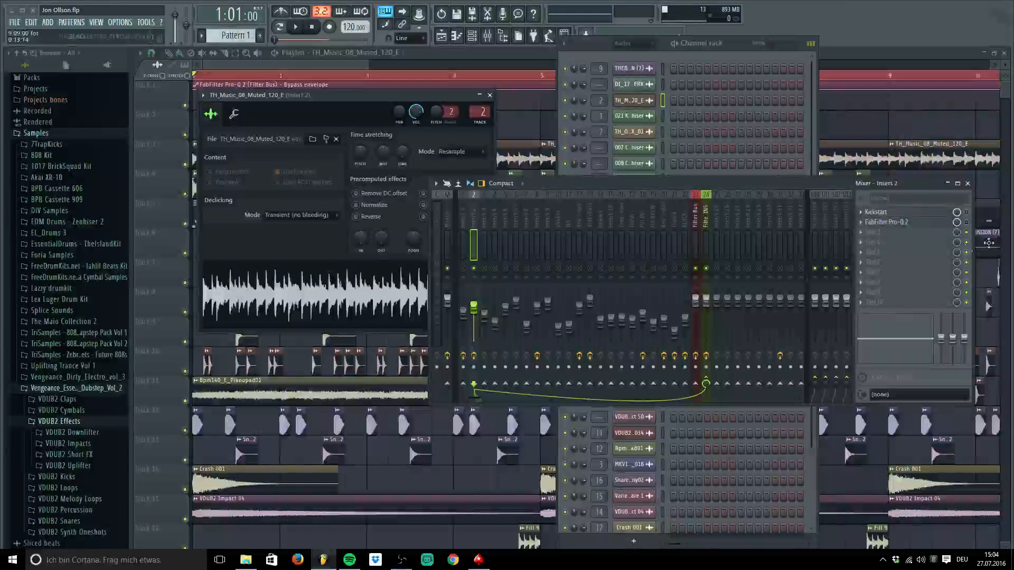
pyautogui.click(338, 301)
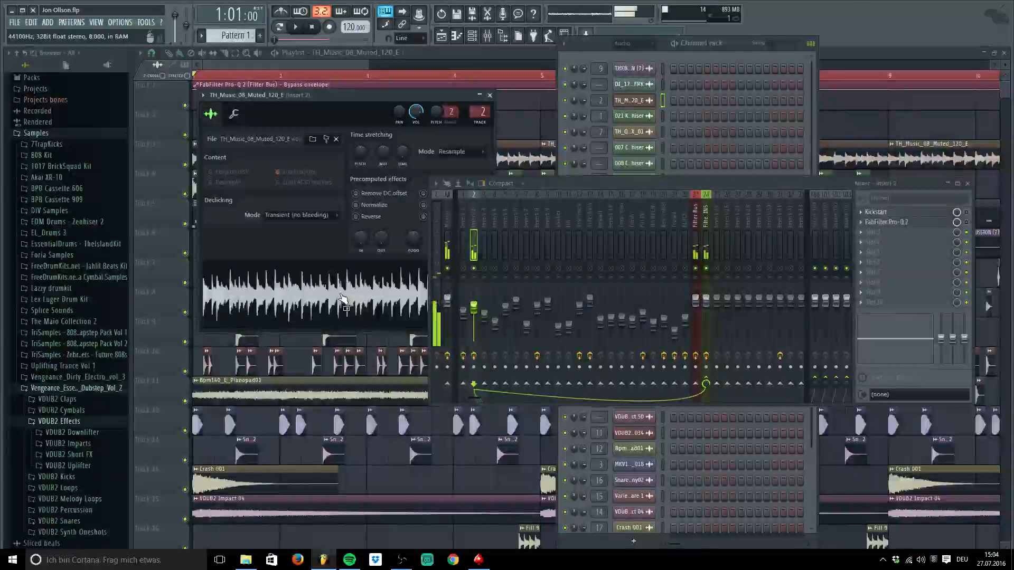
pyautogui.moveTo(332, 96); pyautogui.dragTo(325, 256)
pyautogui.click(209, 411)
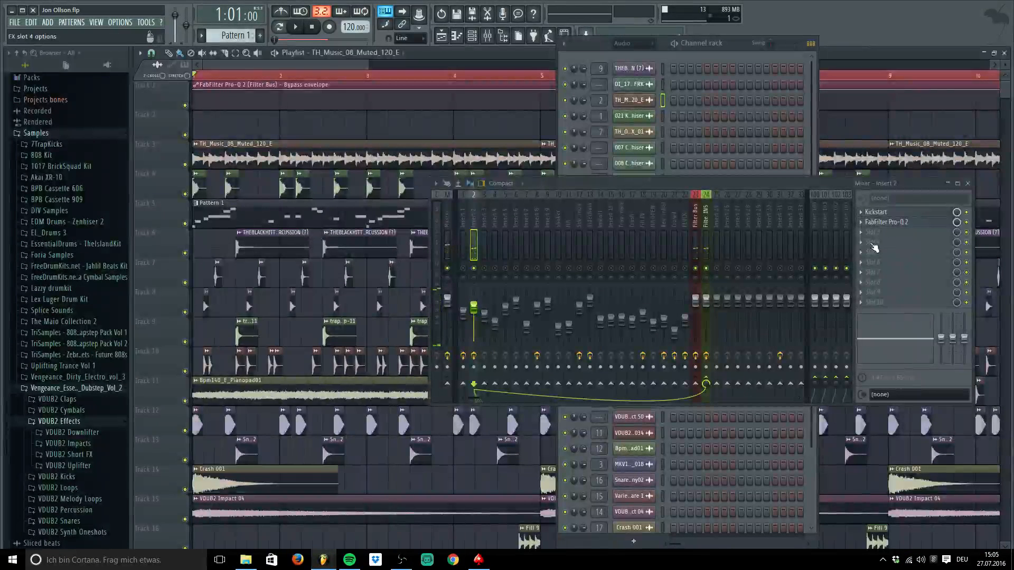
# Glance at insert 2's Pro-Q 2, zoom the playlist out to more bars, and reopen the mixer
pyautogui.click(888, 222)
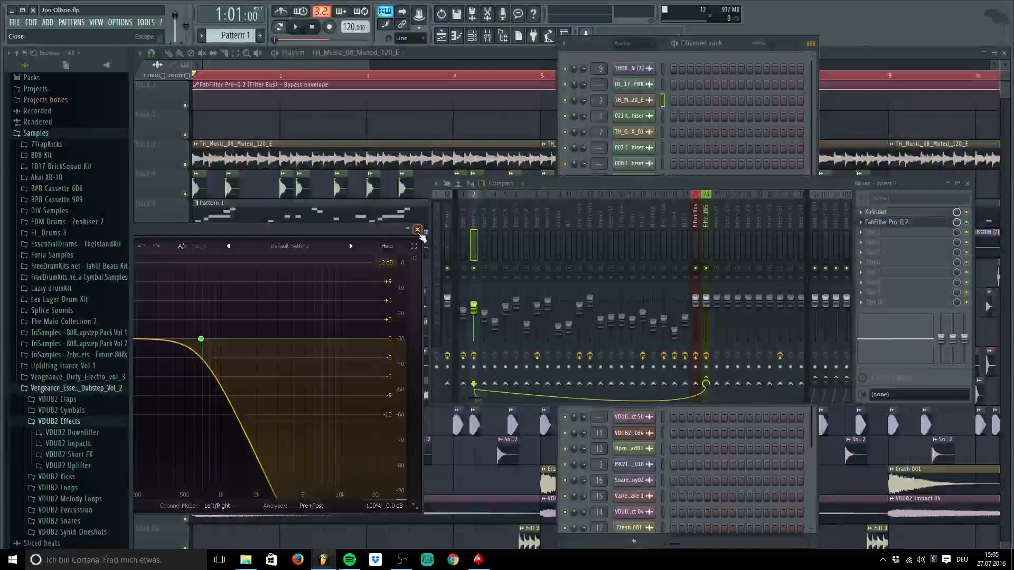
pyautogui.click(419, 231)
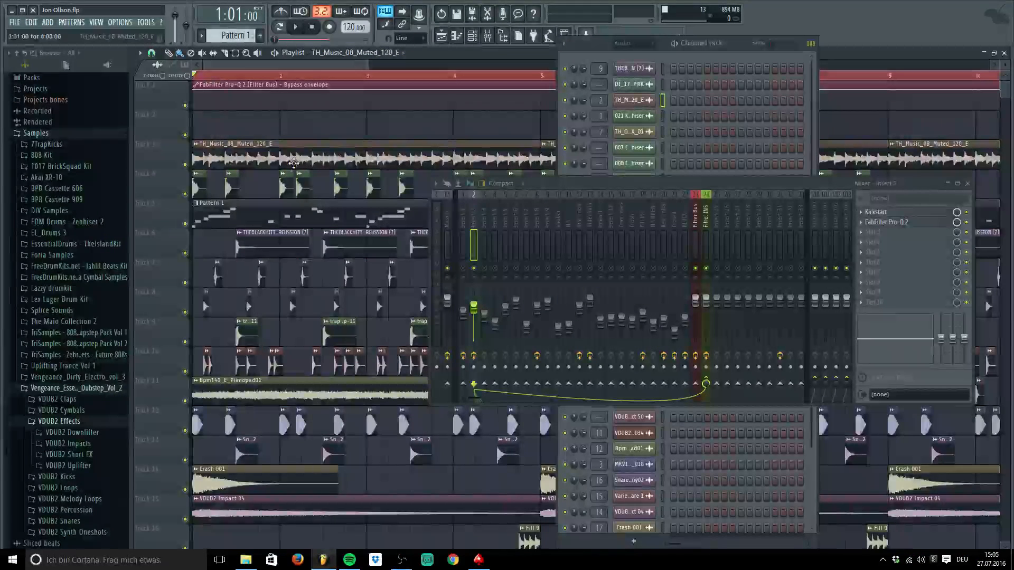
pyautogui.moveTo(366, 65); pyautogui.dragTo(499, 65)
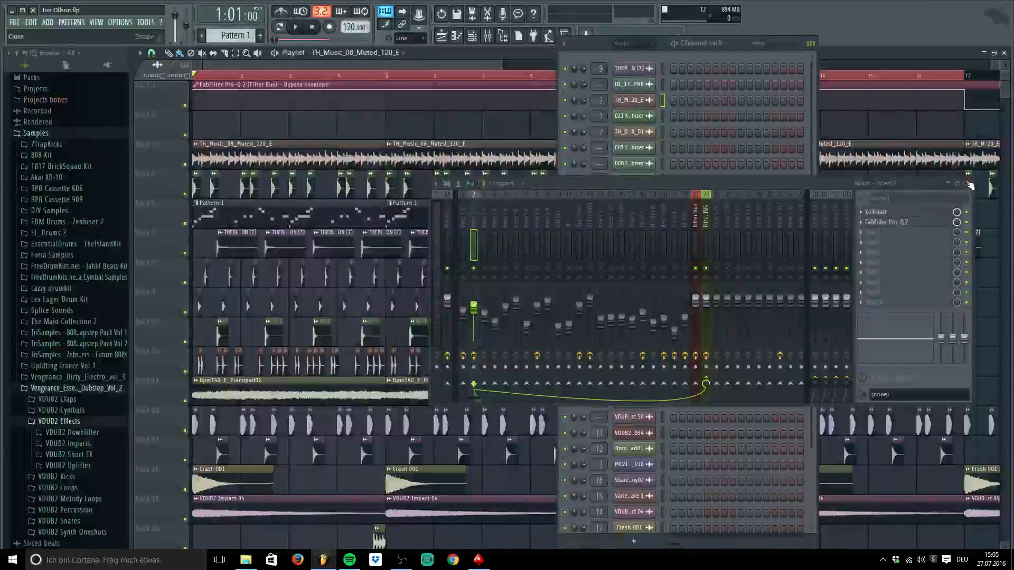
pyautogui.click(970, 184)
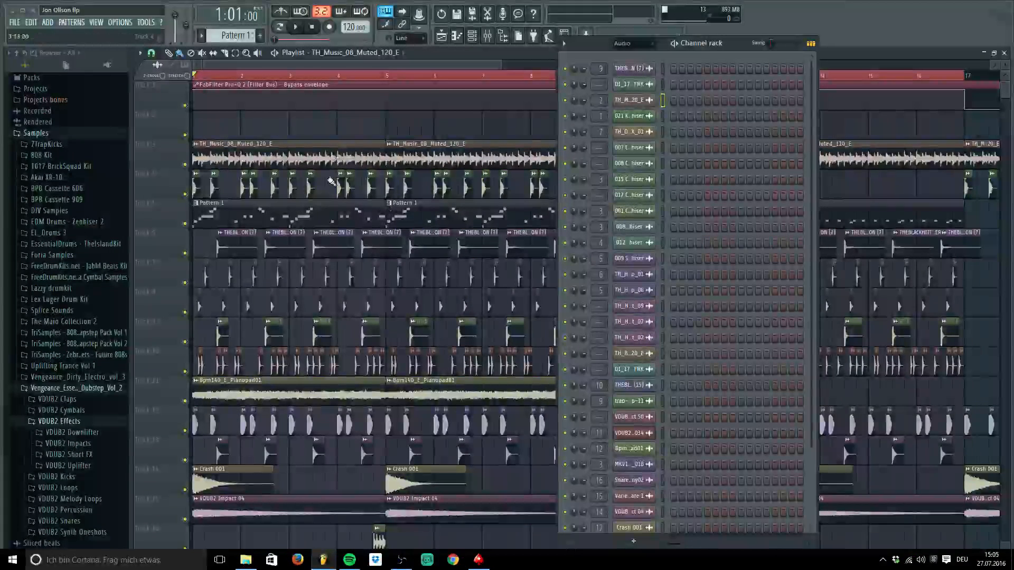
pyautogui.scroll(-1, 234, 129)
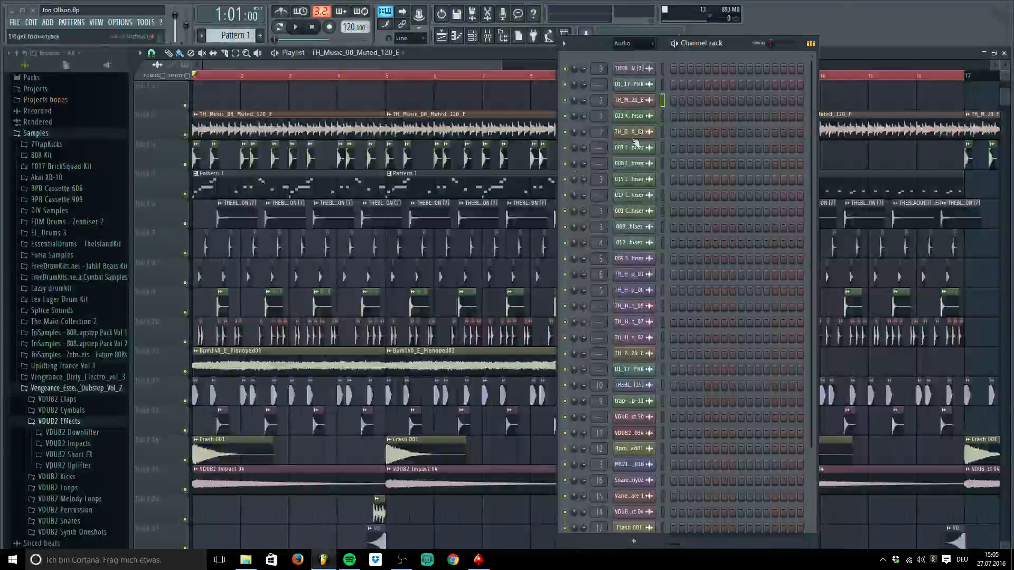
pyautogui.click(487, 35)
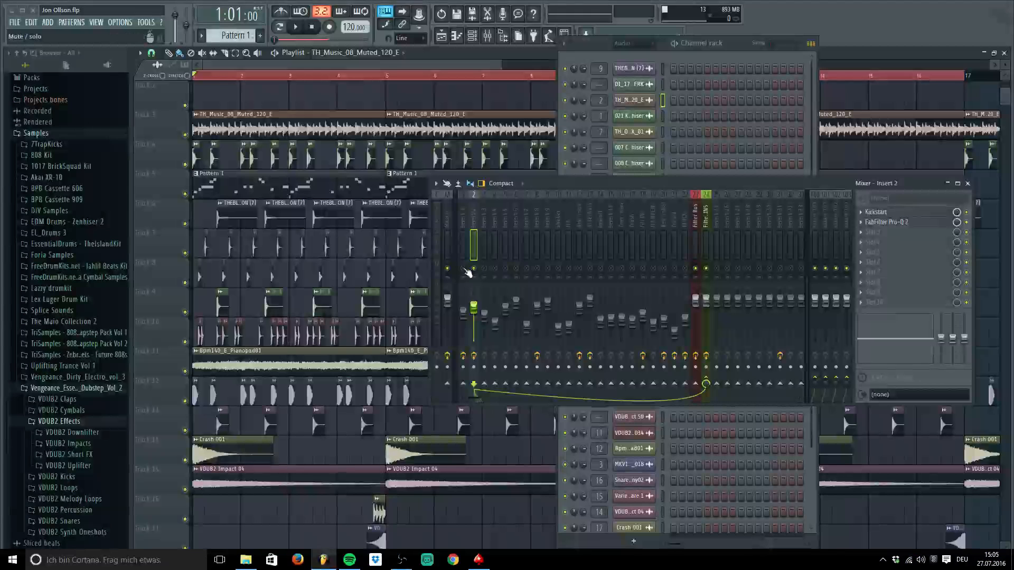
# Unmute mixer inserts 1, 3, 9, Impact, Crash, HH OPEN and the trap snare on 16
pyautogui.click(464, 268)
pyautogui.click(485, 268)
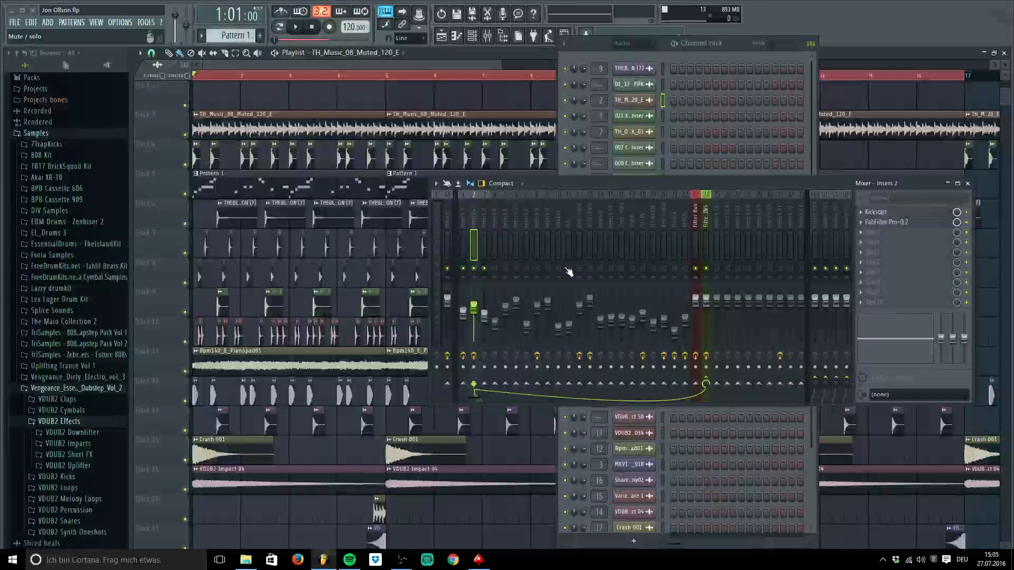
pyautogui.click(548, 269)
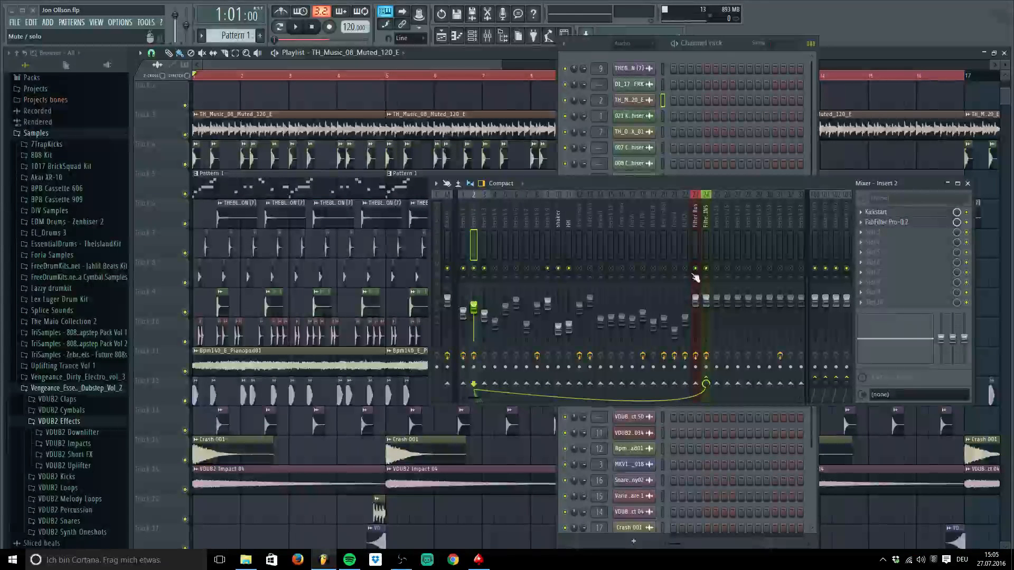
pyautogui.click(602, 270)
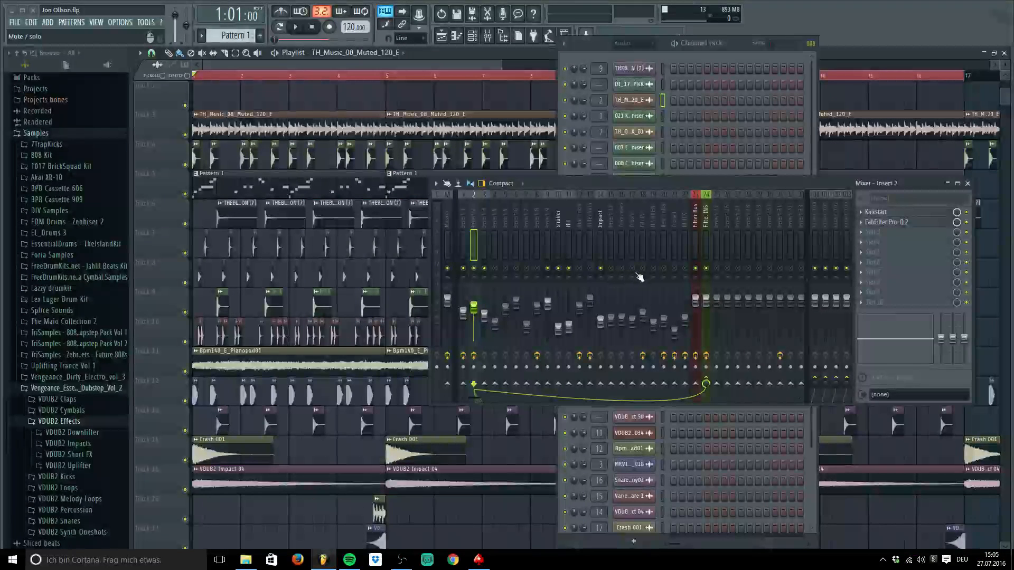
pyautogui.click(632, 268)
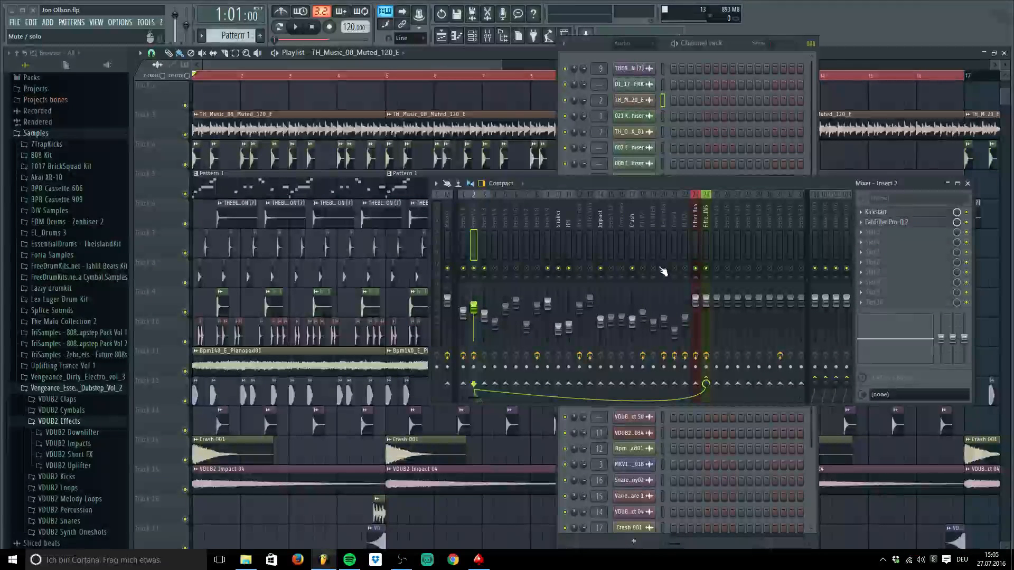
pyautogui.click(654, 269)
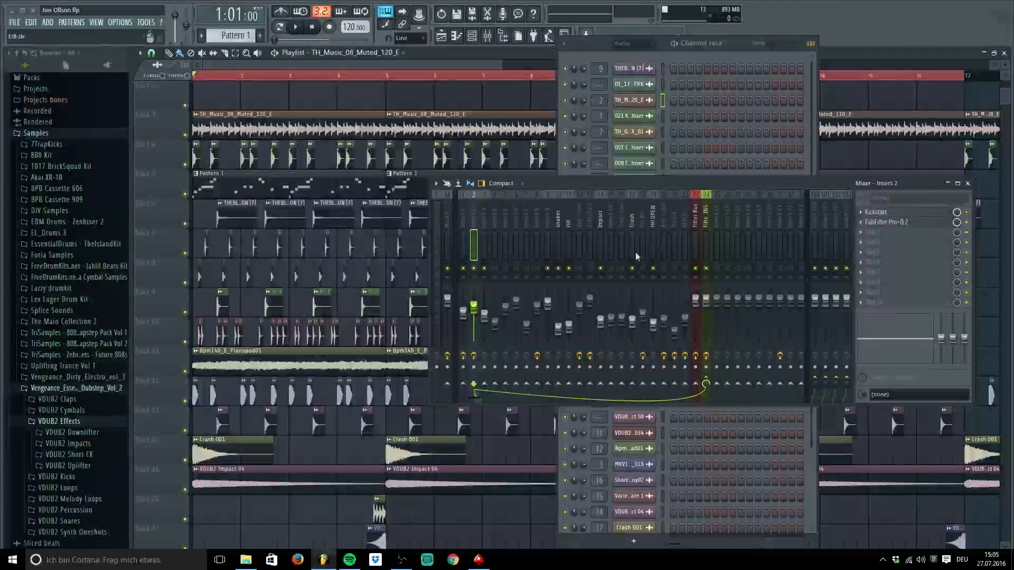
pyautogui.click(623, 268)
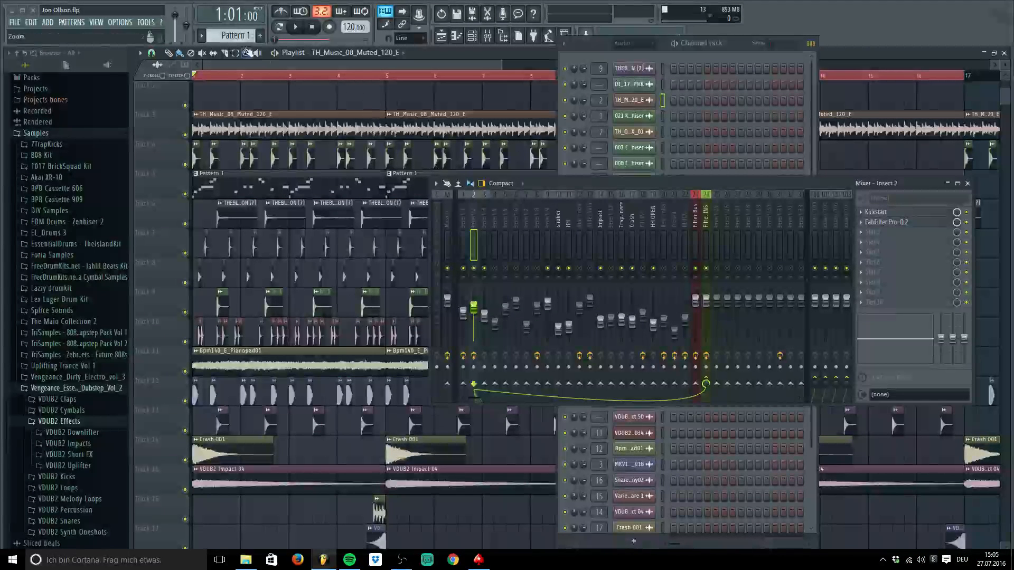
# Play the arrangement from the start, stop it, and zoom the playlist in
pyautogui.press('space')
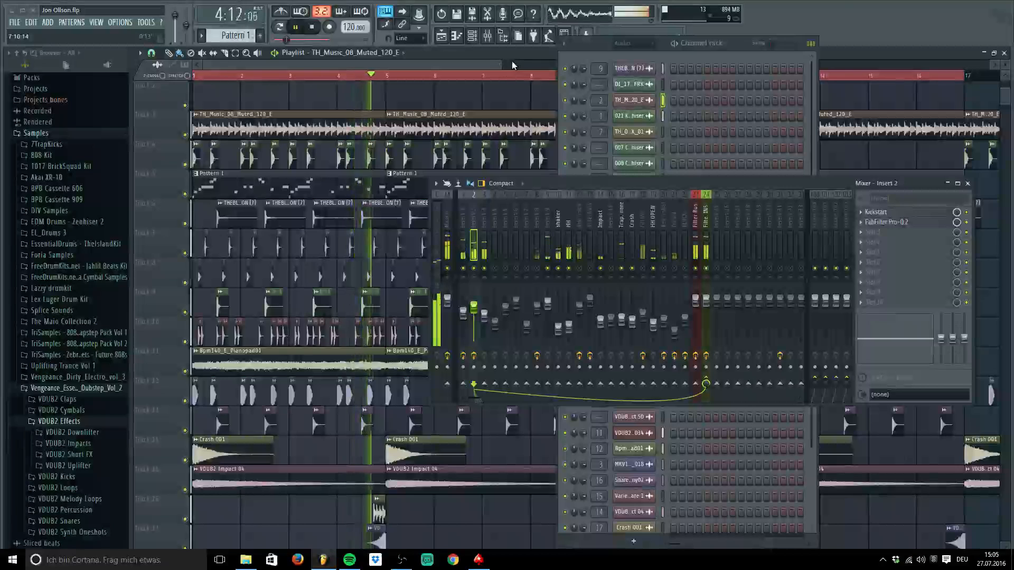
pyautogui.press('space')
pyautogui.moveTo(500, 64); pyautogui.dragTo(437, 61)
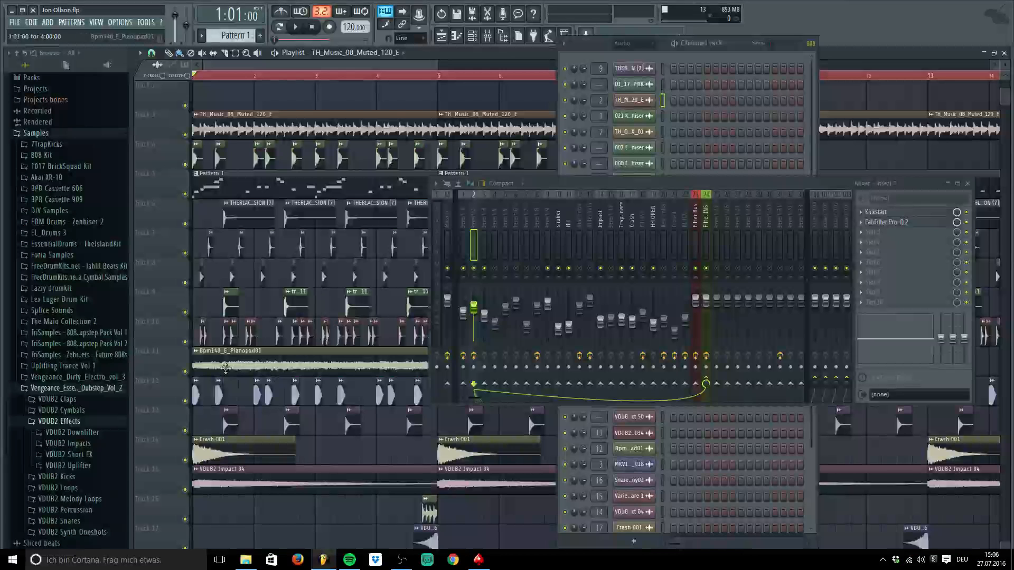
# Open the Bpm140_E_Pianopad01 clip's channel settings and its insert's S1 Imager Stereo effect
pyautogui.doubleClick(301, 363)
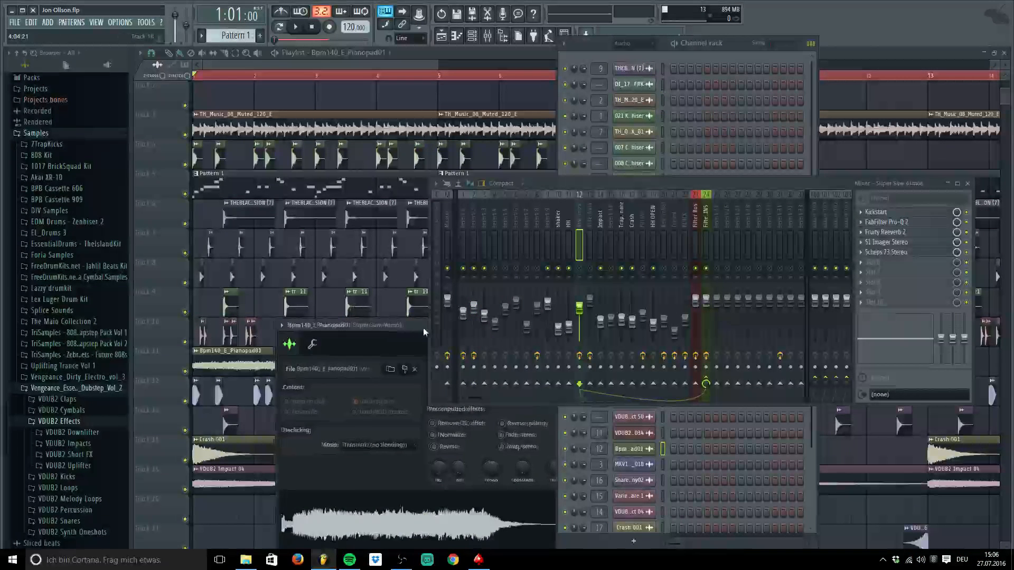
pyautogui.moveTo(423, 328); pyautogui.dragTo(306, 100)
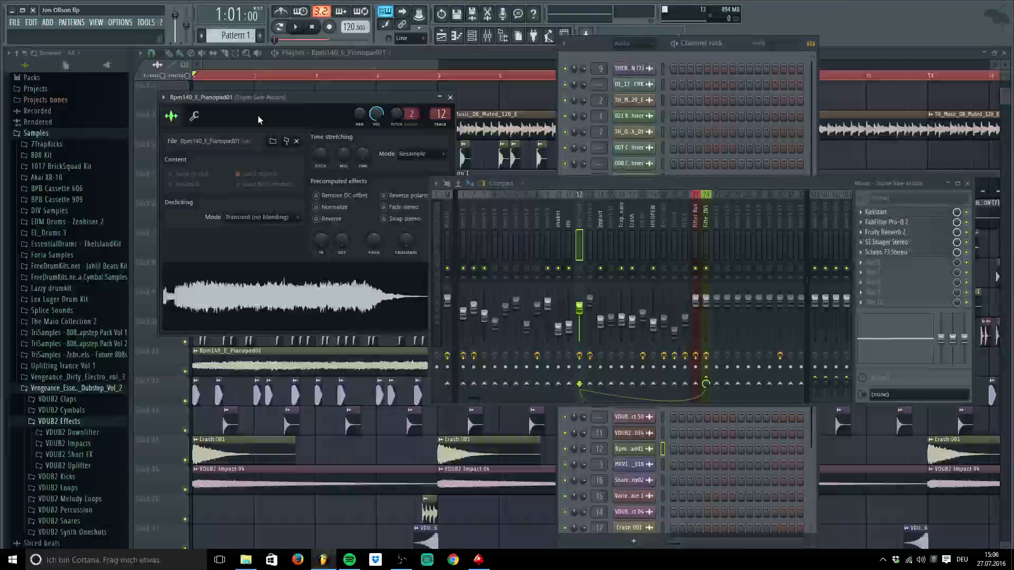
pyautogui.click(575, 221)
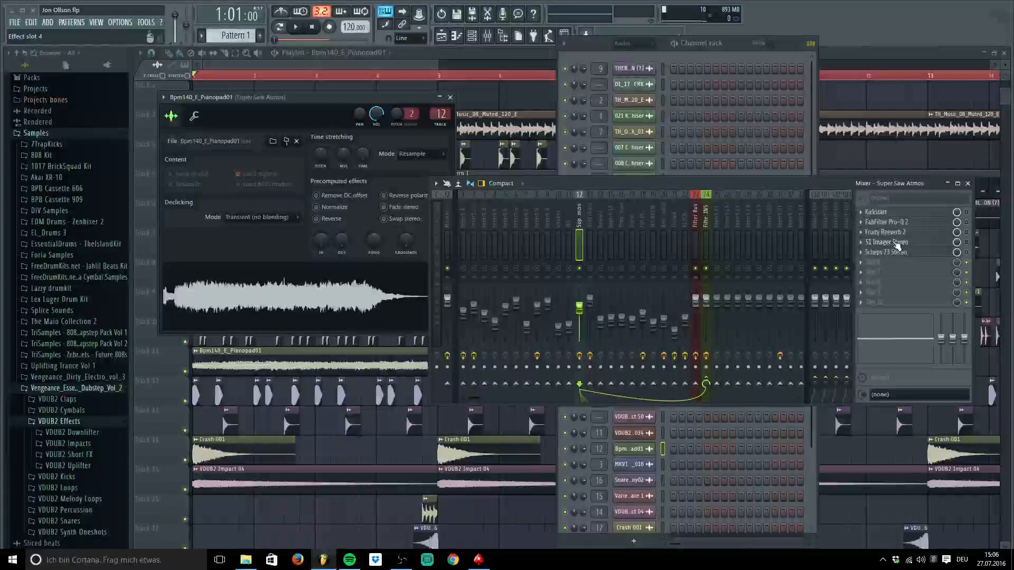
pyautogui.click(893, 243)
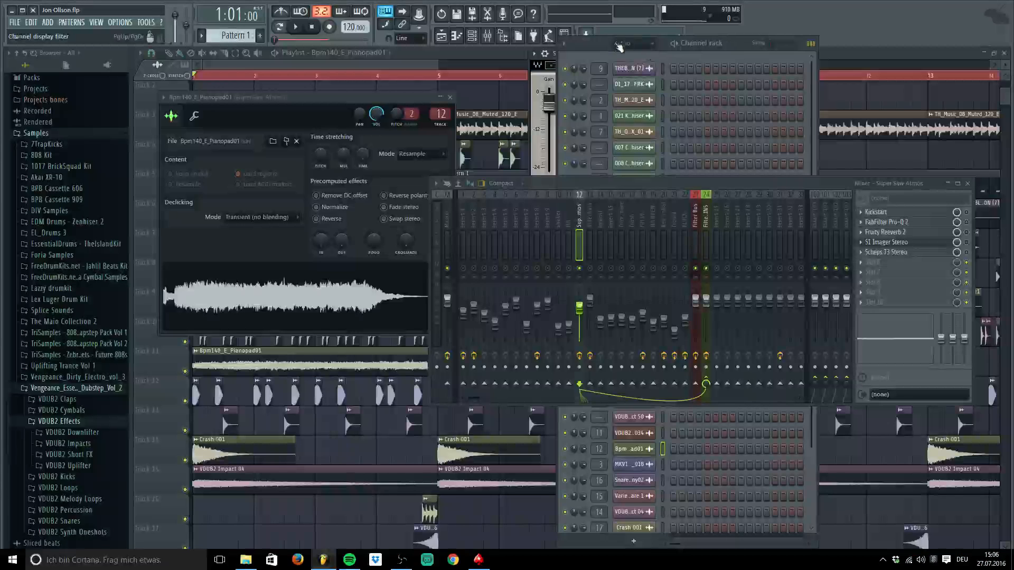
# Position the pad's S1 Imager Stereo window for review, then close it
pyautogui.moveTo(594, 45); pyautogui.dragTo(585, 197)
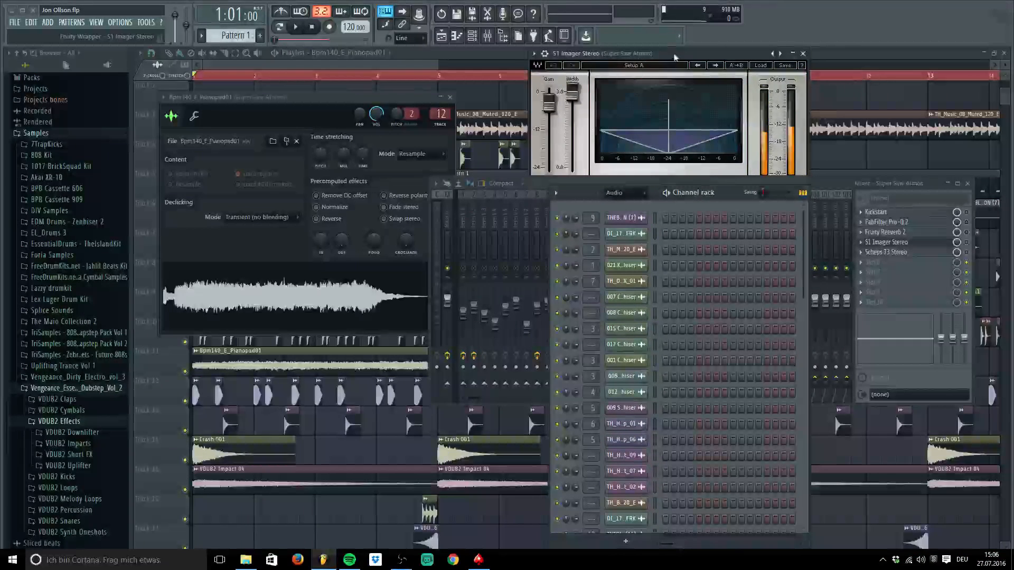
pyautogui.moveTo(675, 52); pyautogui.dragTo(288, 59)
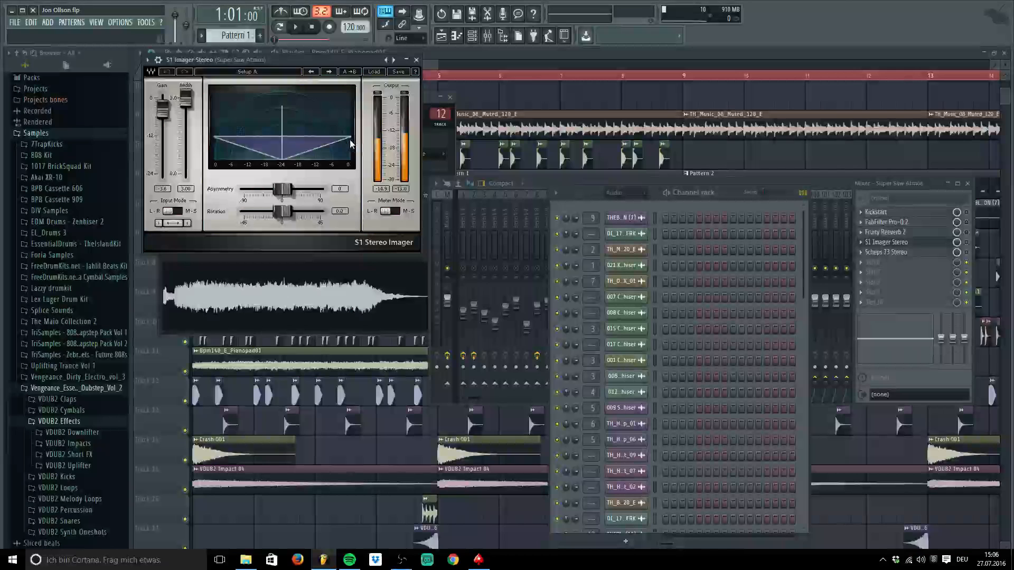
pyautogui.moveTo(322, 59); pyautogui.dragTo(347, 69)
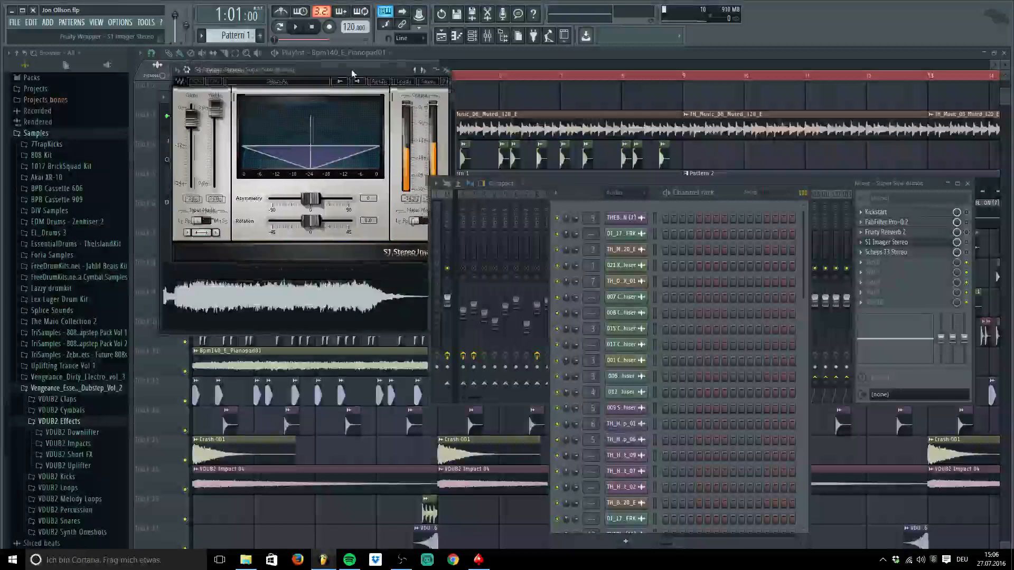
pyautogui.click(441, 70)
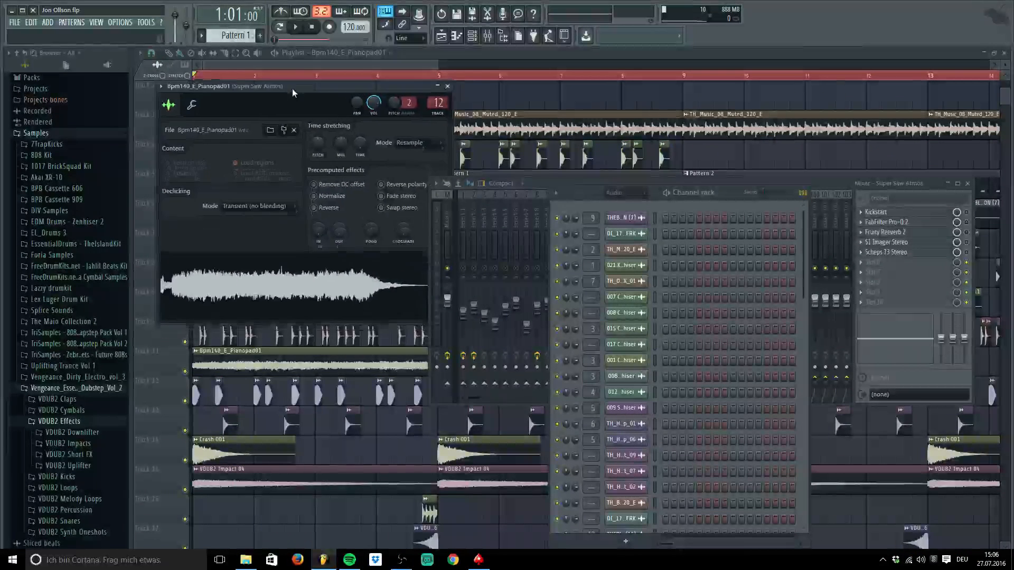
pyautogui.moveTo(293, 88); pyautogui.dragTo(287, 84)
# Review the pad's Scheps 73 Stereo window, then open its FabFilter Pro-Q 2 EQ
pyautogui.click(909, 253)
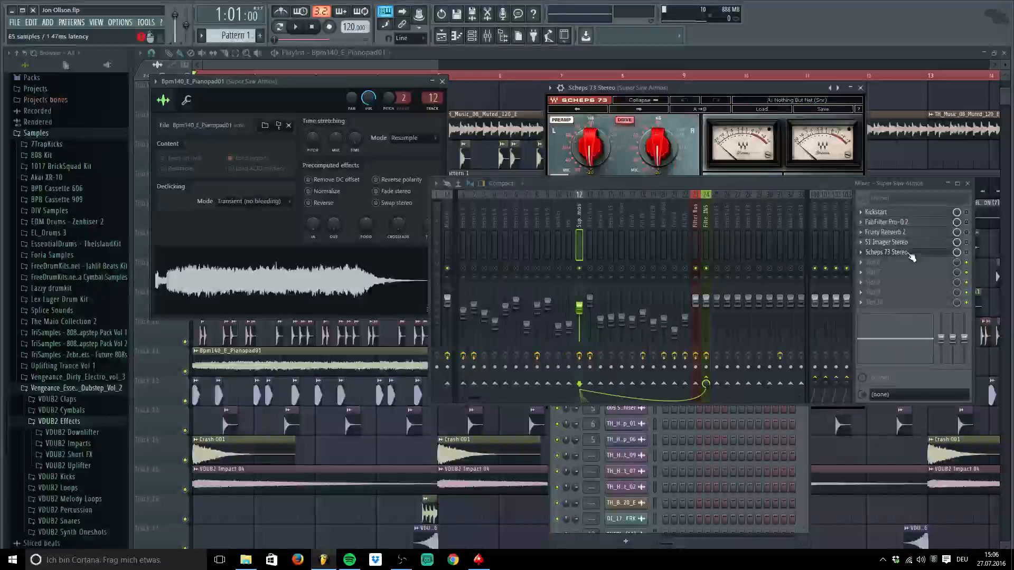
pyautogui.moveTo(700, 86); pyautogui.dragTo(288, 58)
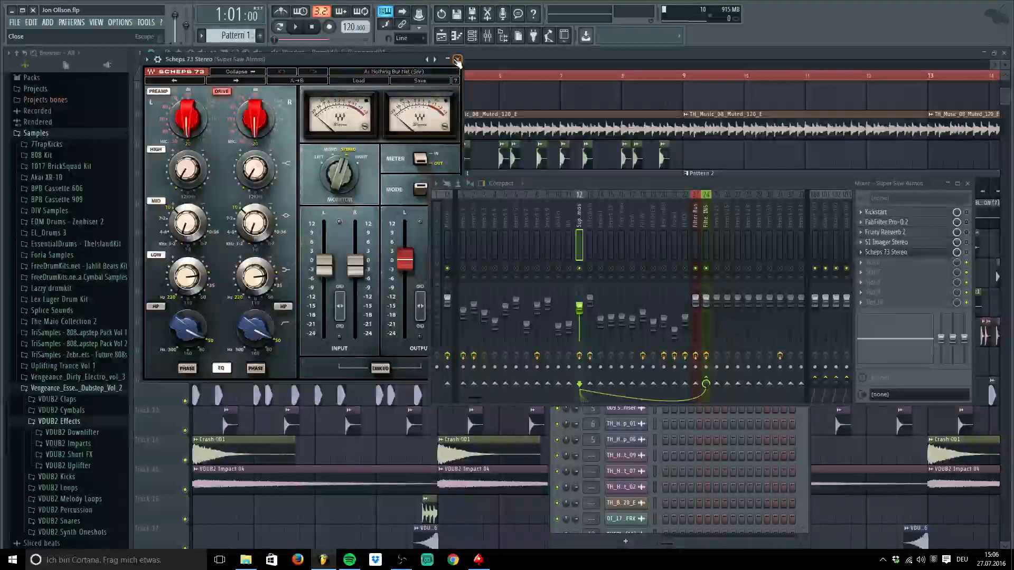
pyautogui.click(459, 59)
pyautogui.click(905, 253)
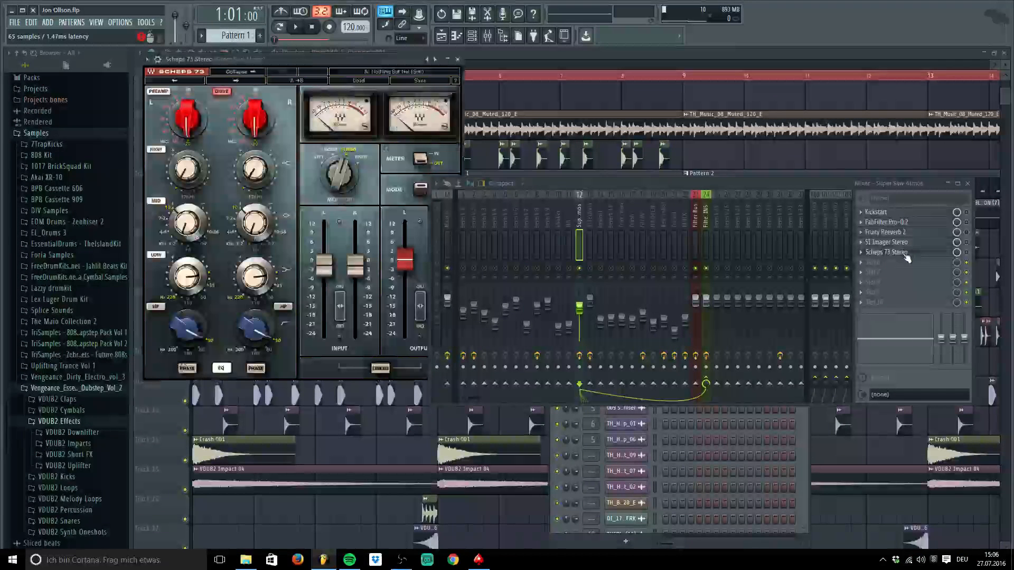
pyautogui.click(458, 59)
pyautogui.click(918, 227)
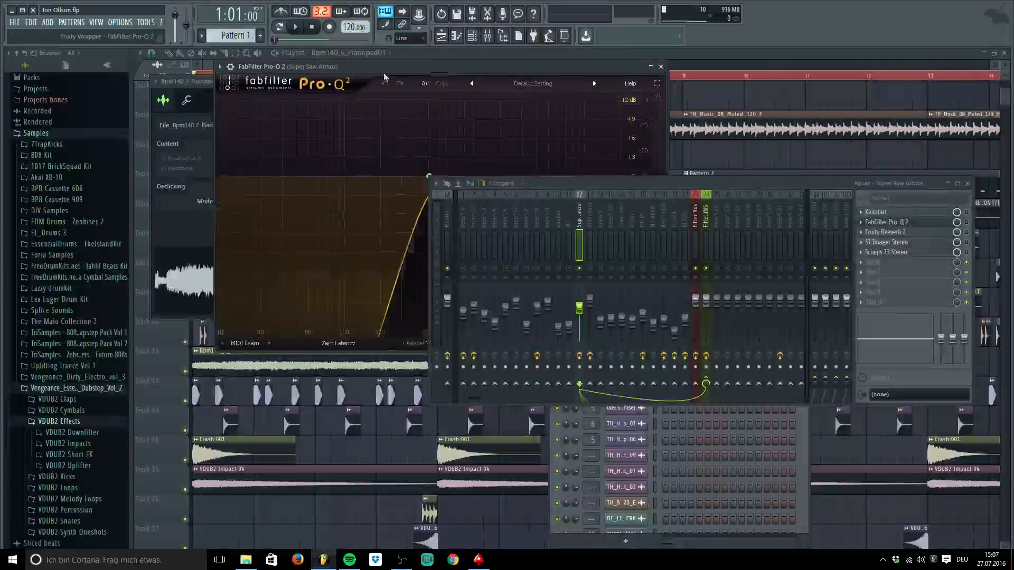
# Close the pad's Pro-Q 2 and dismiss the empty sixth slot's plugin list without adding anything
pyautogui.click(630, 72)
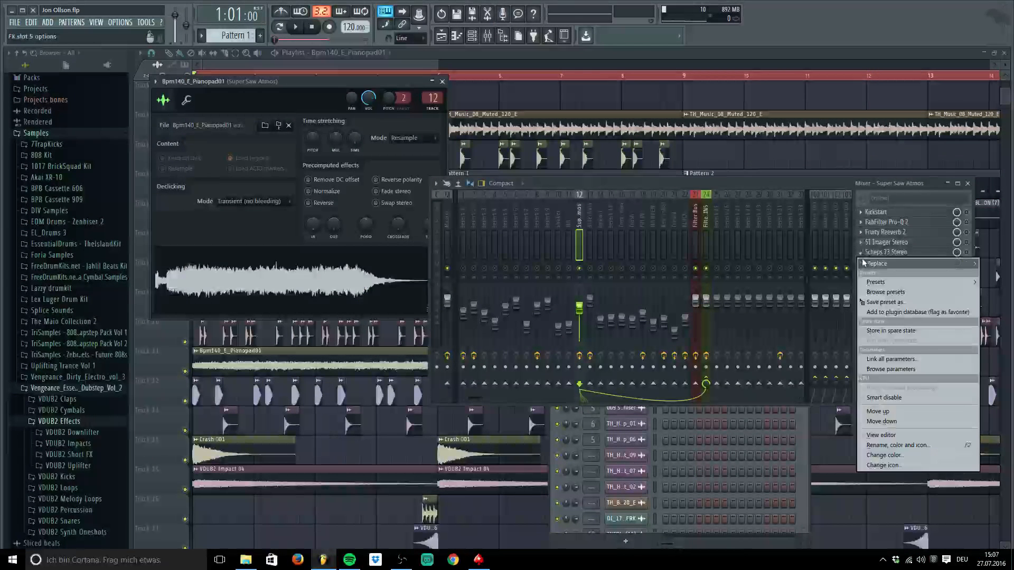
pyautogui.click(866, 262)
pyautogui.moveTo(877, 258)
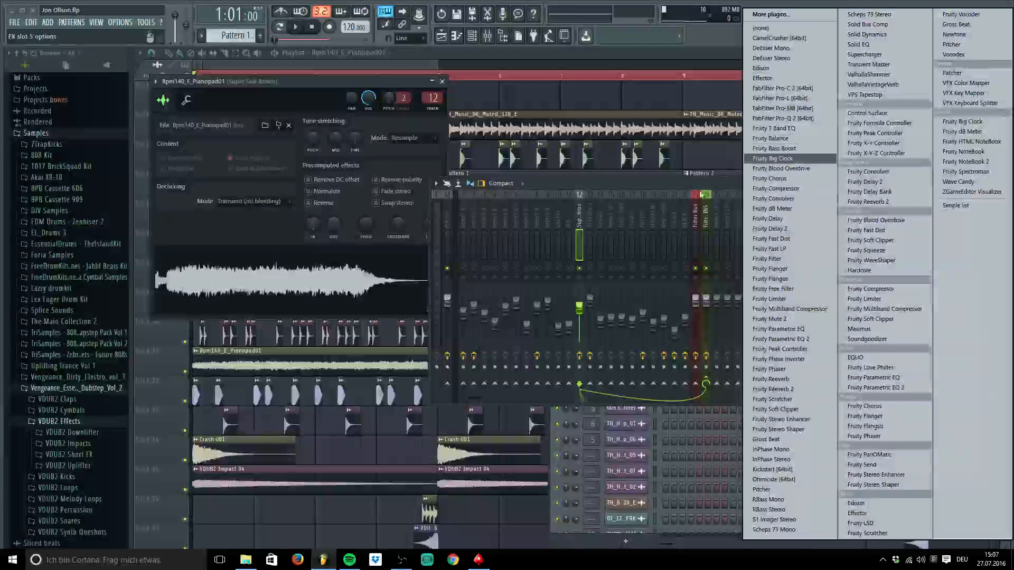
pyautogui.click(720, 200)
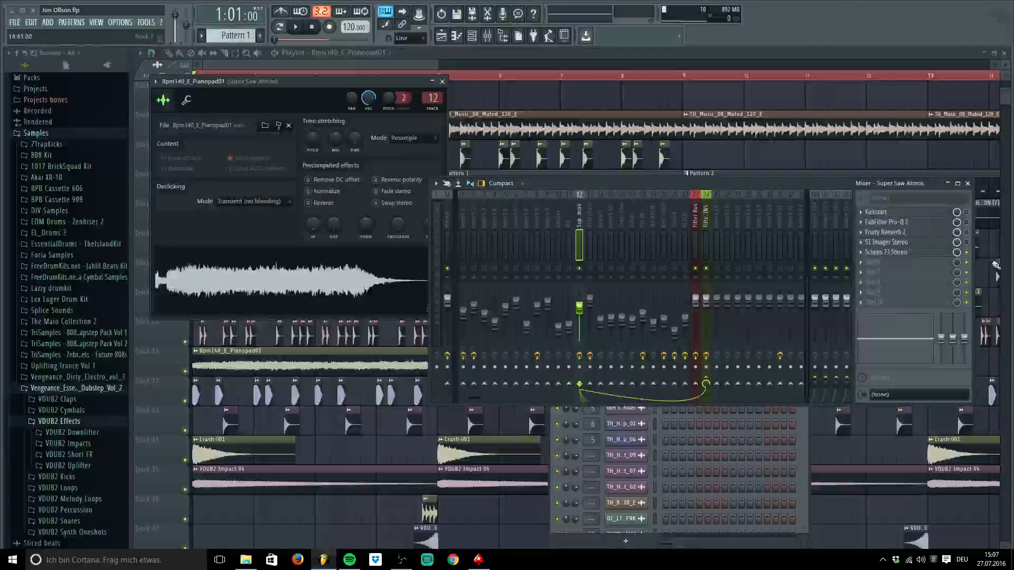
# Preview the pianopad sample, close its settings, and briefly play the song
pyautogui.click(237, 284)
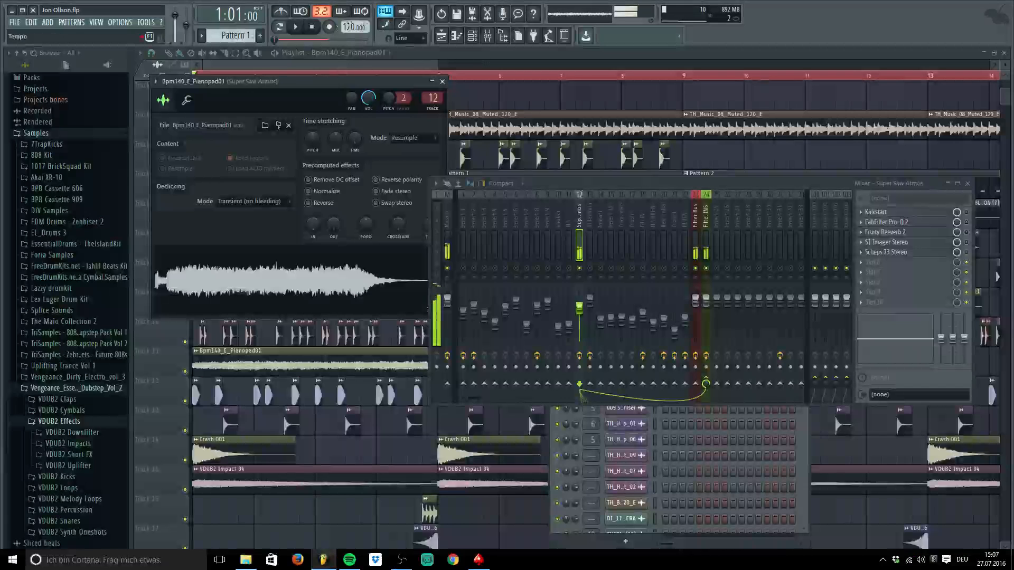
pyautogui.click(313, 28)
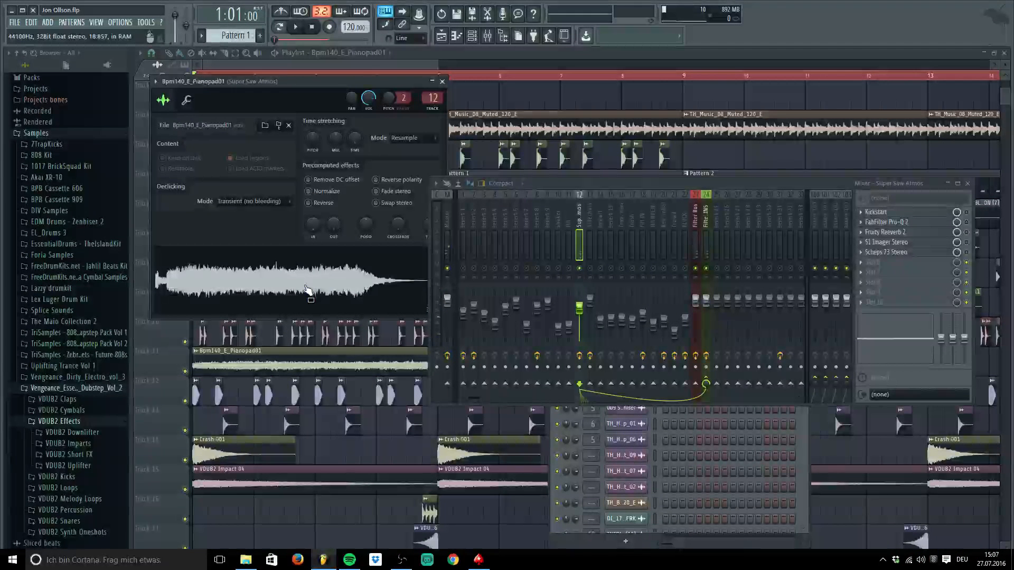
pyautogui.press('Escape')
pyautogui.press('space')
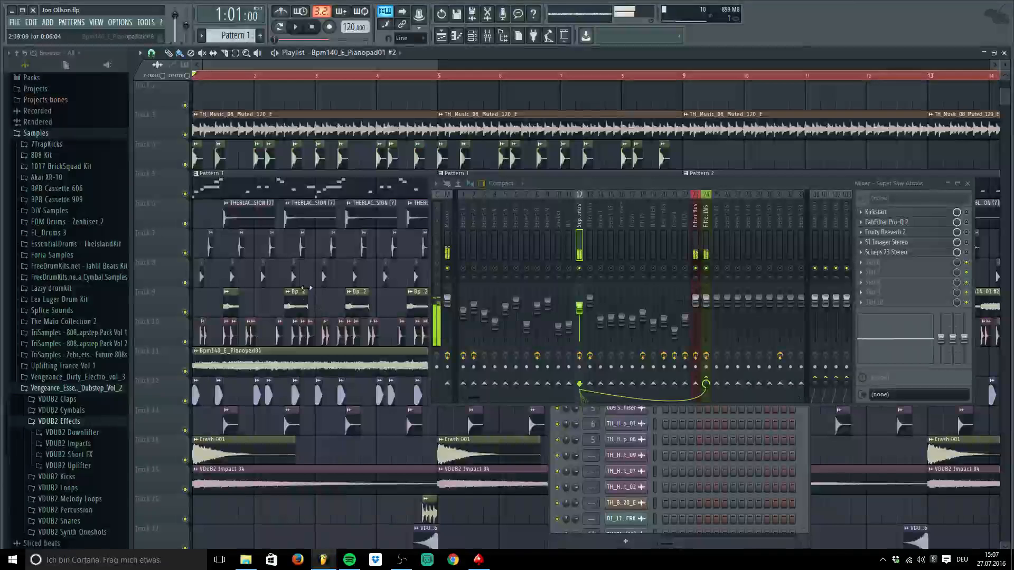
pyautogui.press('space')
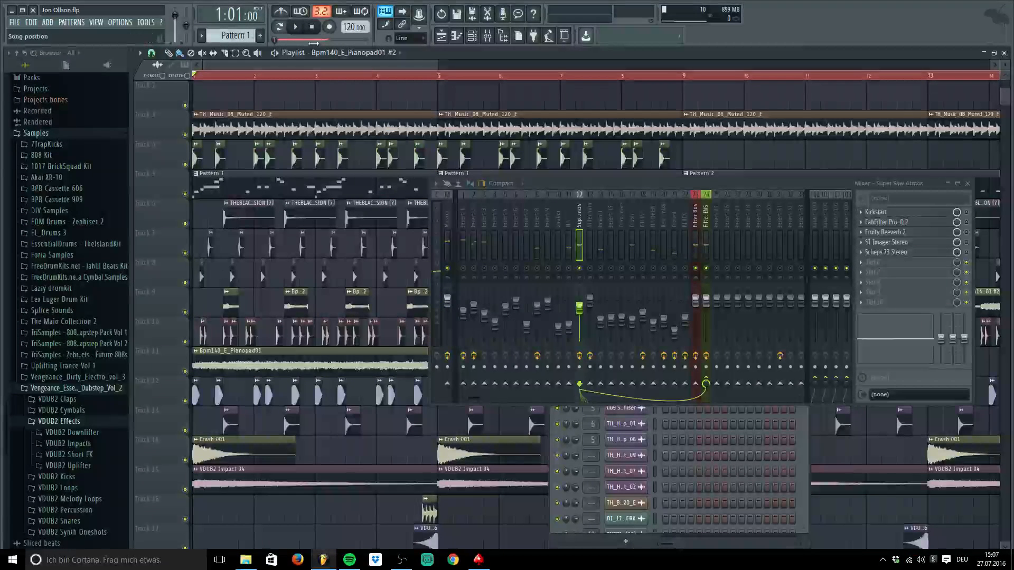
# Undo the stray playlist clip, then reopen the Pianopad01 settings and preview it again
pyautogui.hotkey('ctrl', 'z')
pyautogui.doubleClick(257, 367)
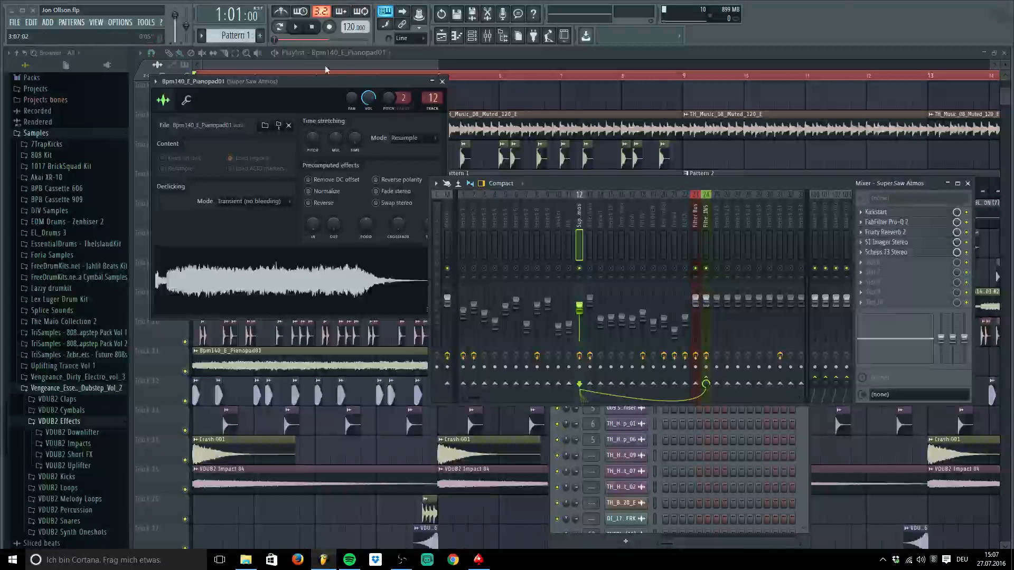
pyautogui.click(302, 280)
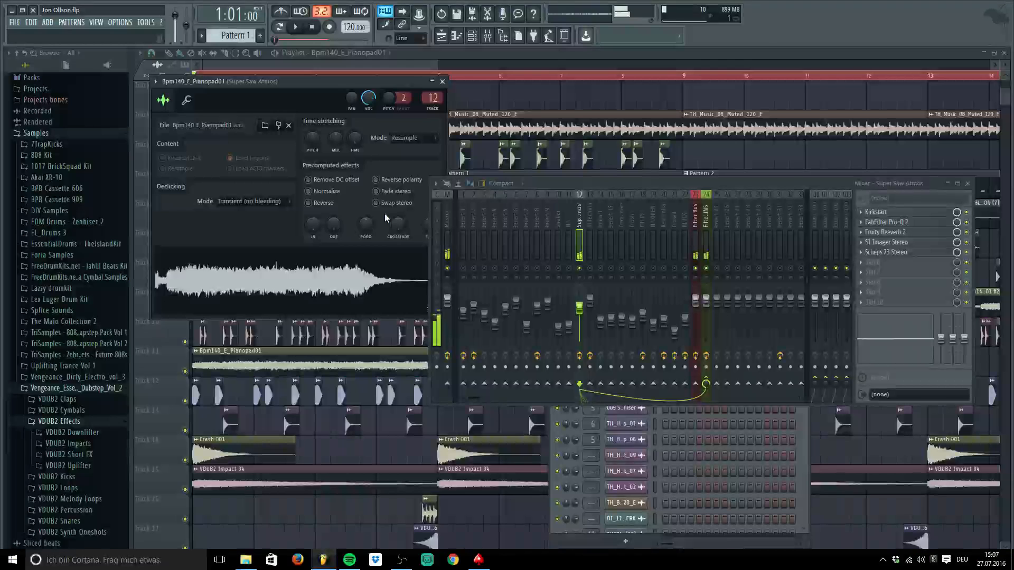
# Close the pad's sample settings, play the arrangement, and close the mixer
pyautogui.click(443, 82)
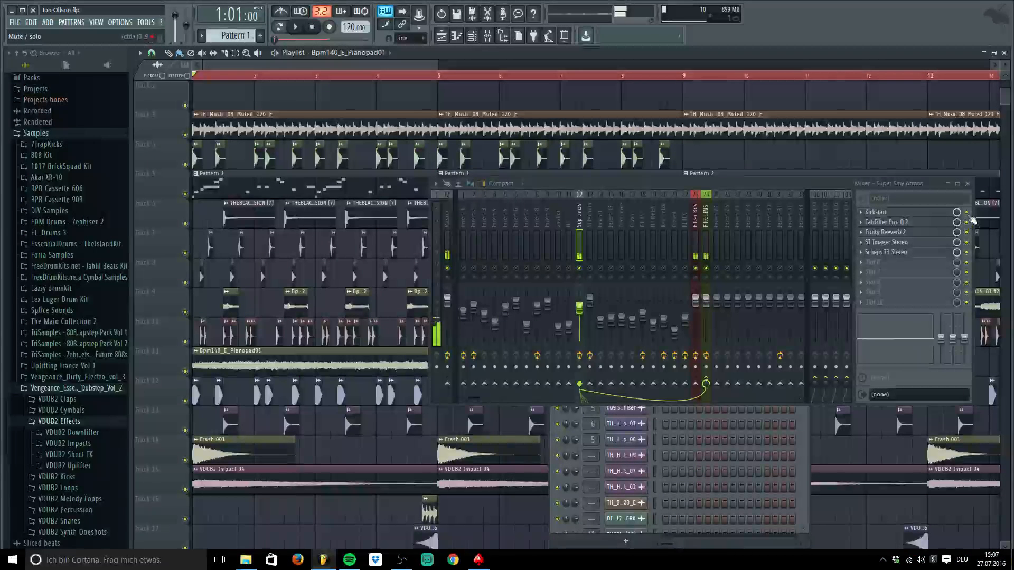
pyautogui.moveTo(923, 183); pyautogui.dragTo(912, 116)
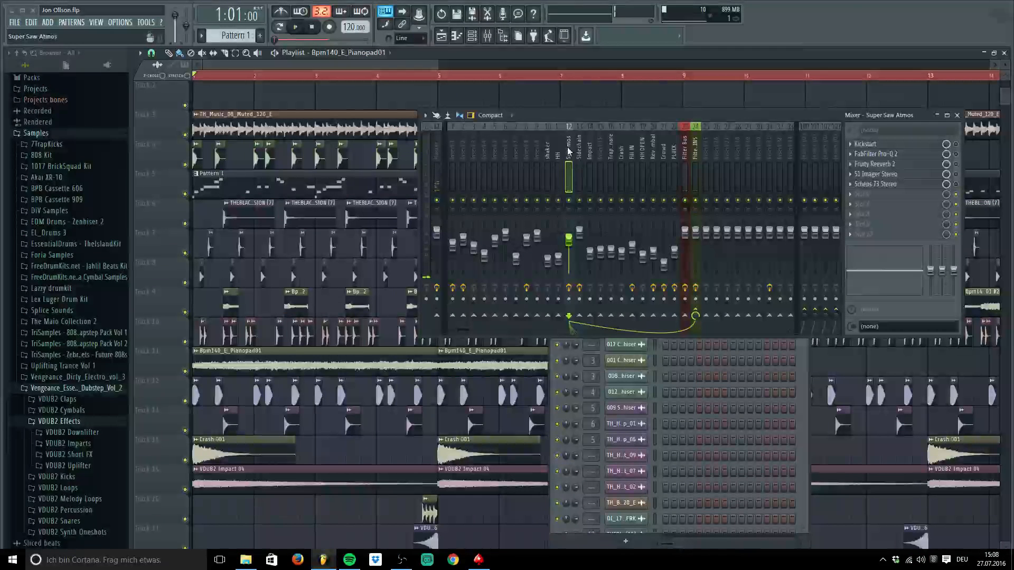
pyautogui.press('space')
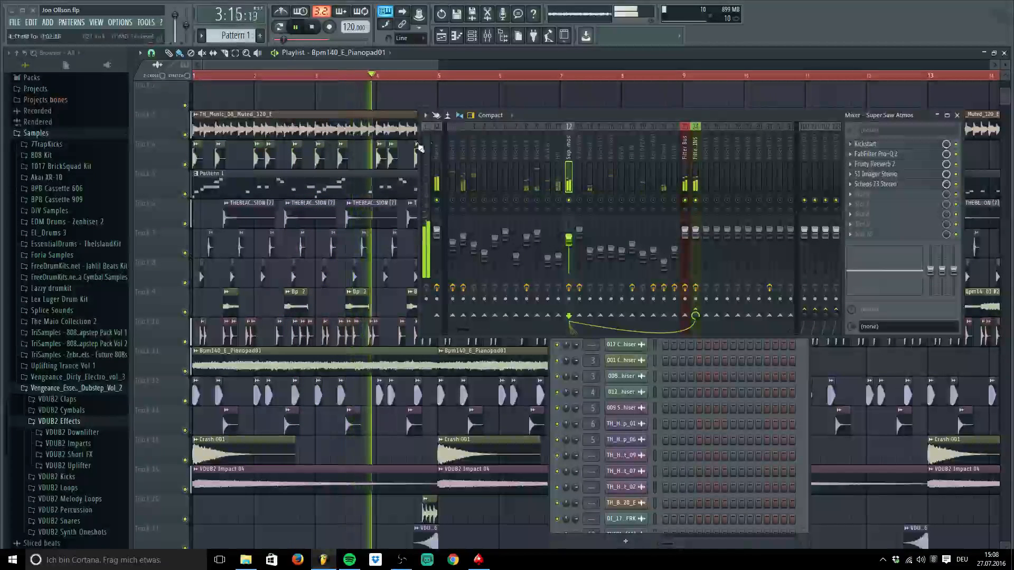
pyautogui.click(957, 115)
# Stop playback, zoom the playlist out to bar 17 and move the channel rack to the bottom
pyautogui.press('space')
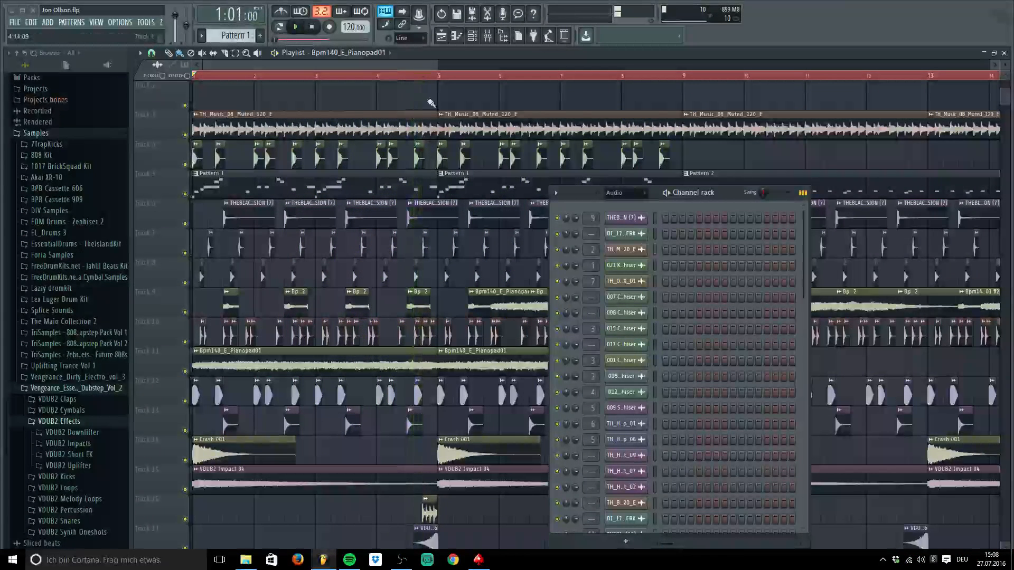
pyautogui.moveTo(437, 65); pyautogui.dragTo(606, 65)
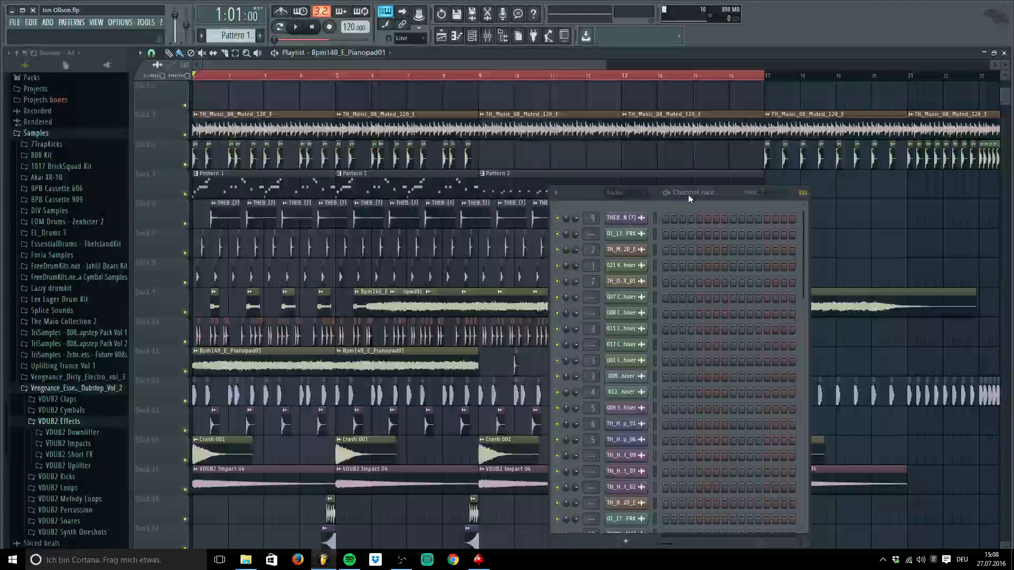
pyautogui.moveTo(570, 193); pyautogui.dragTo(370, 509)
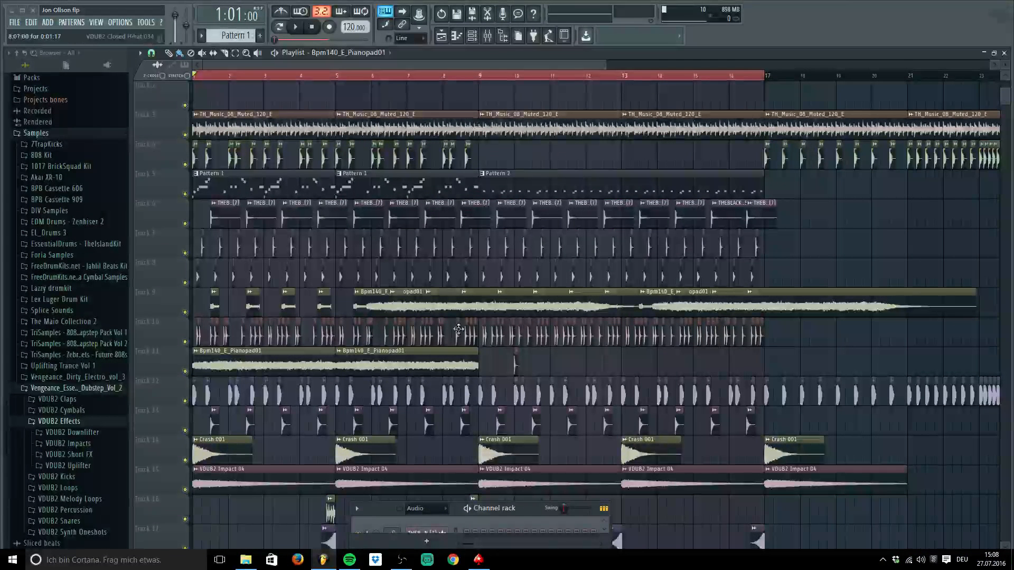
# Check the Pianopad01 #2 clip's settings, then delete all of Track 9's clips
pyautogui.doubleClick(377, 313)
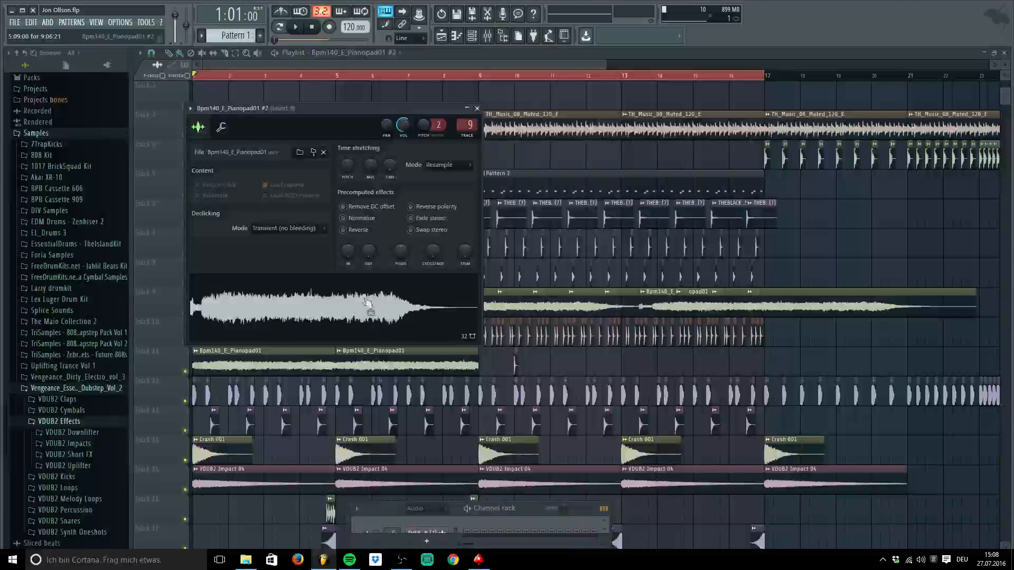
pyautogui.click(478, 108)
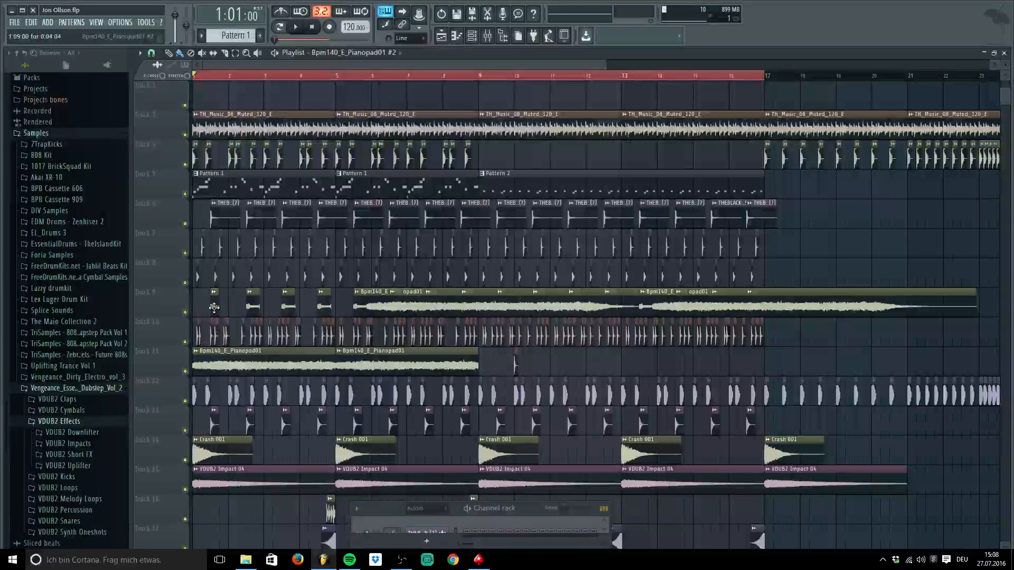
pyautogui.moveTo(216, 311); pyautogui.dragTo(866, 323)
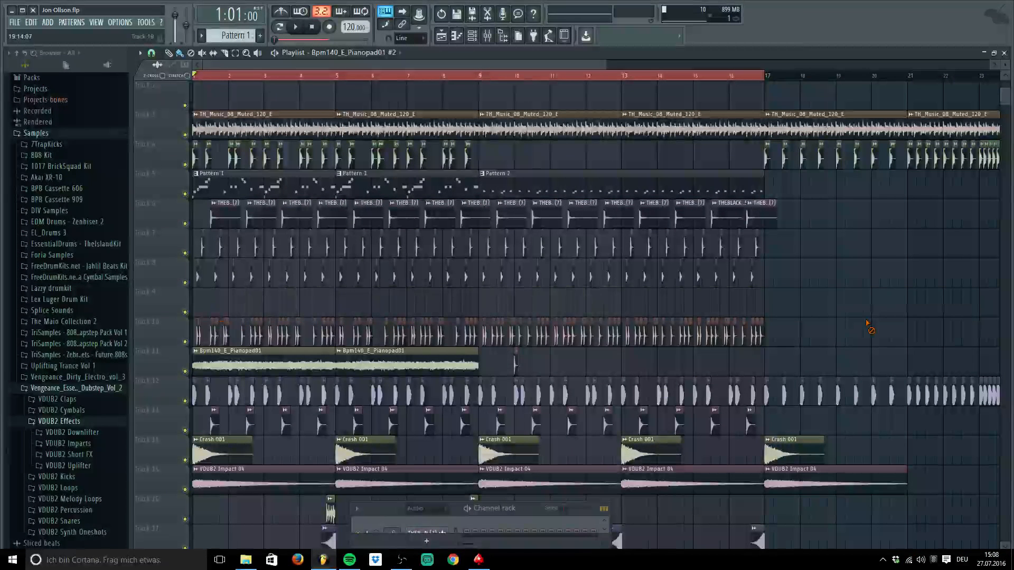
# Play the song briefly, then undo the Track 9 deletion with Ctrl+Z after checking the menu
pyautogui.press('space')
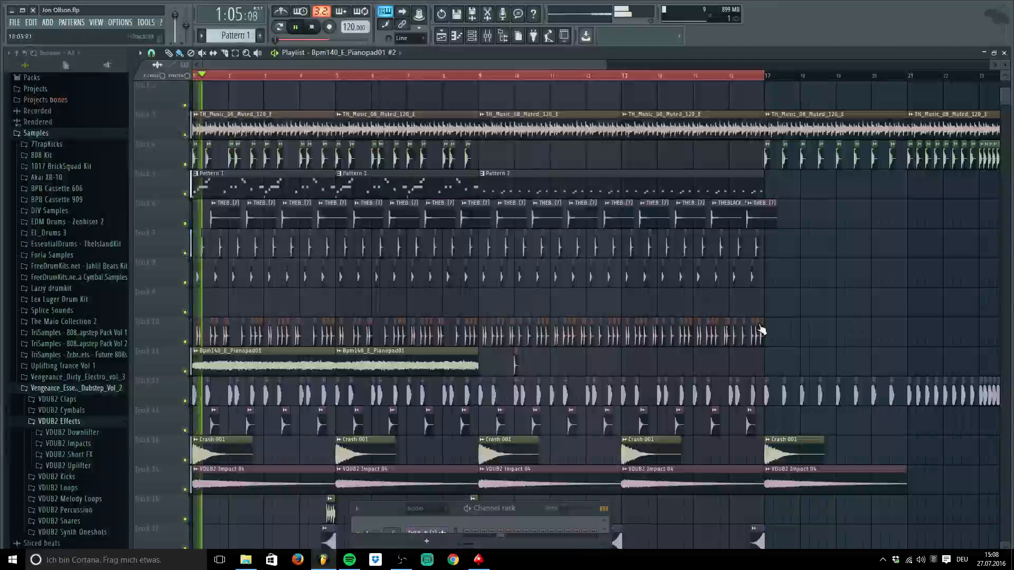
pyautogui.press('space')
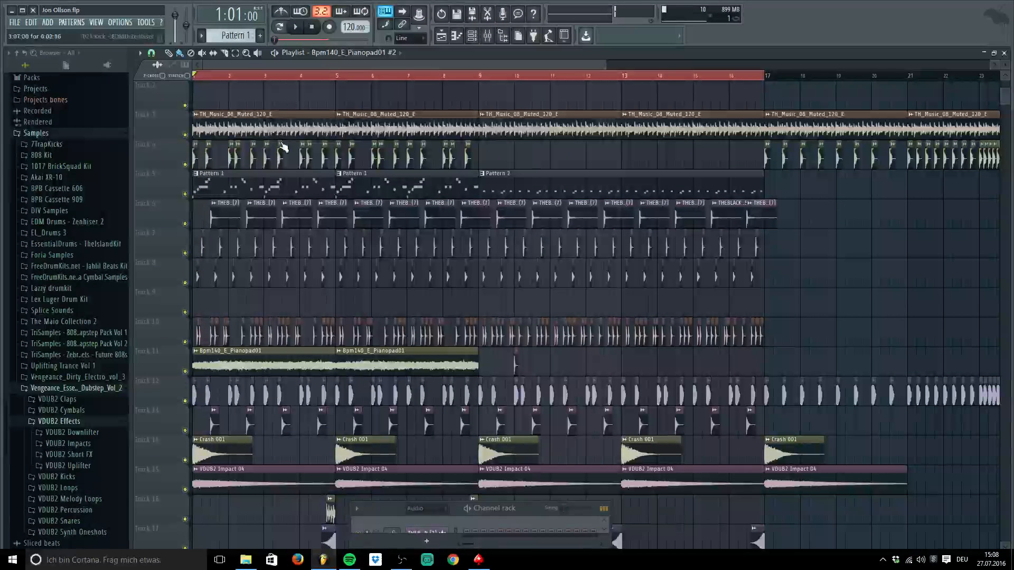
pyautogui.hotkey('ctrl', 'z')
pyautogui.hotkey('ctrl', 'z')
pyautogui.hotkey('ctrl', 'z')
pyautogui.click(53, 23)
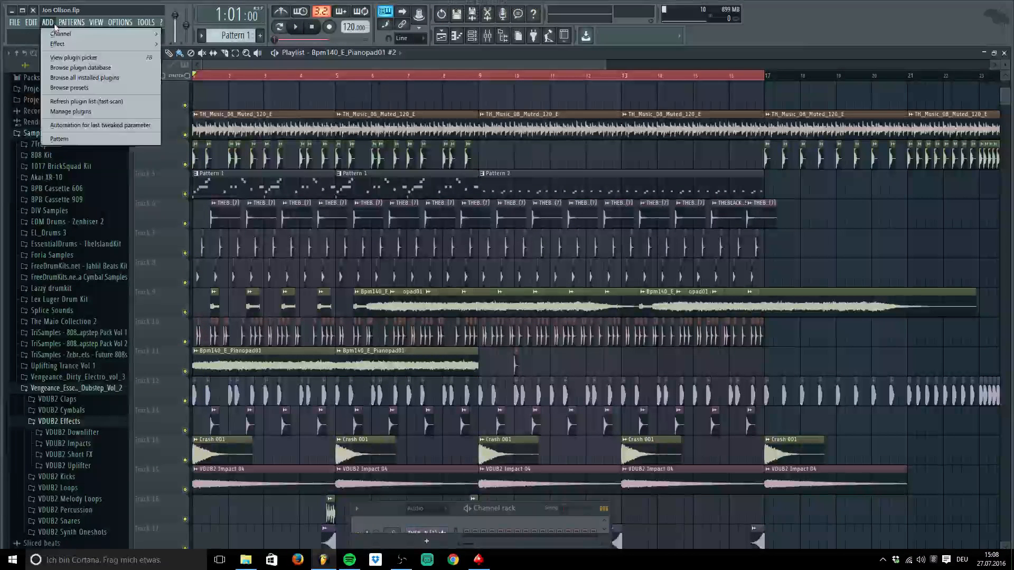
pyautogui.moveTo(14, 24)
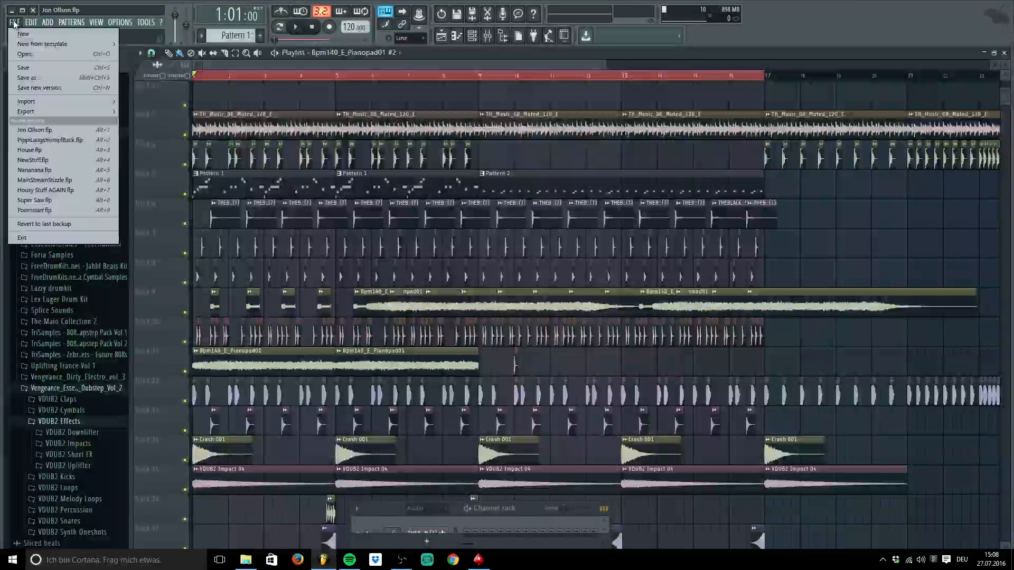
pyautogui.moveTo(62, 22)
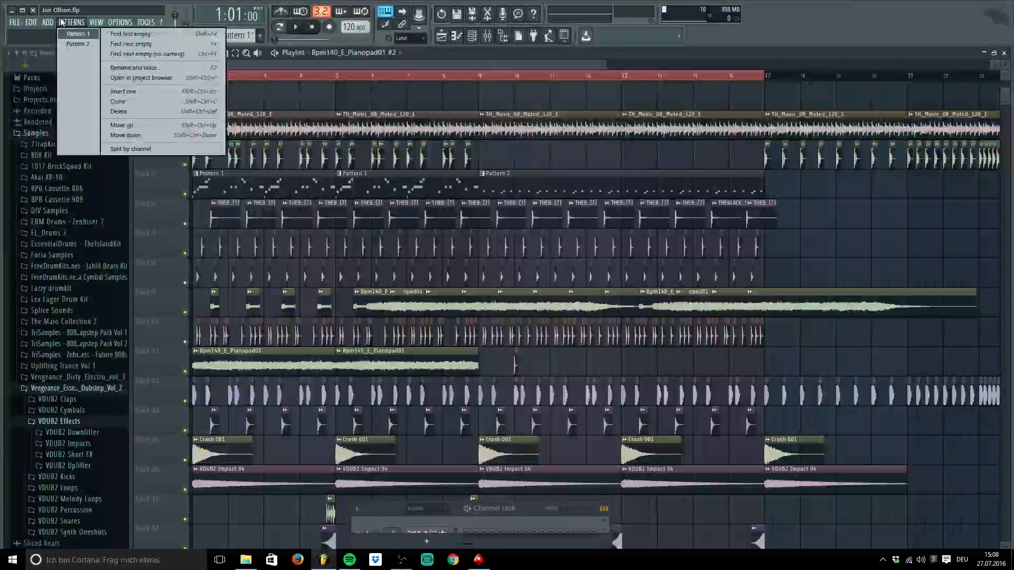
pyautogui.click(184, 20)
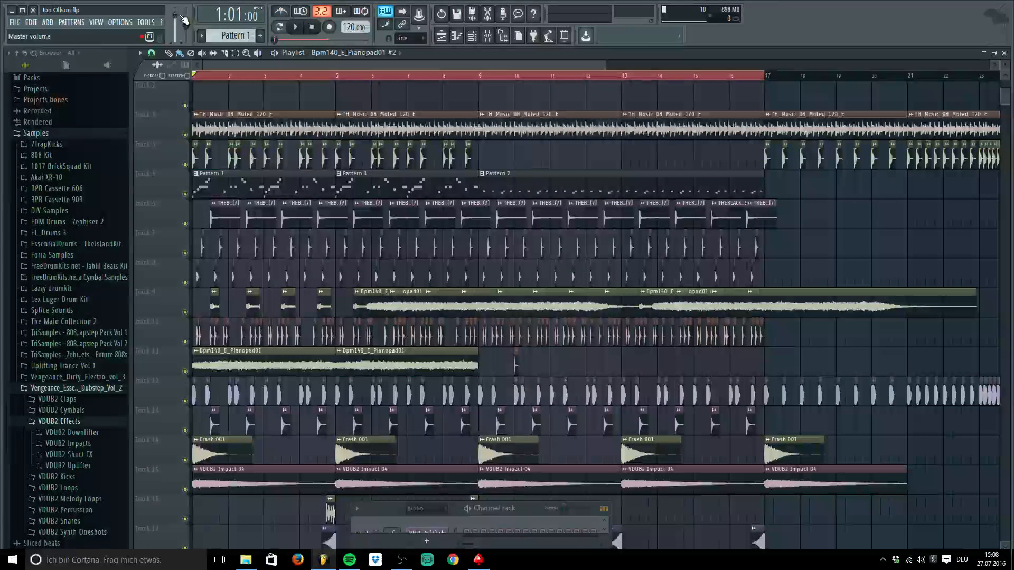
# Step through the undo history with Ctrl+Alt+Z and Ctrl+Z until the Track 9 pad and hits return
pyautogui.hotkey('ctrl', 'alt', 'z')
pyautogui.hotkey('ctrl', 'alt', 'z')
pyautogui.hotkey('ctrl', 'alt', 'z')
pyautogui.hotkey('ctrl', 'alt', 'z')
pyautogui.hotkey('ctrl', 'alt', 'z')
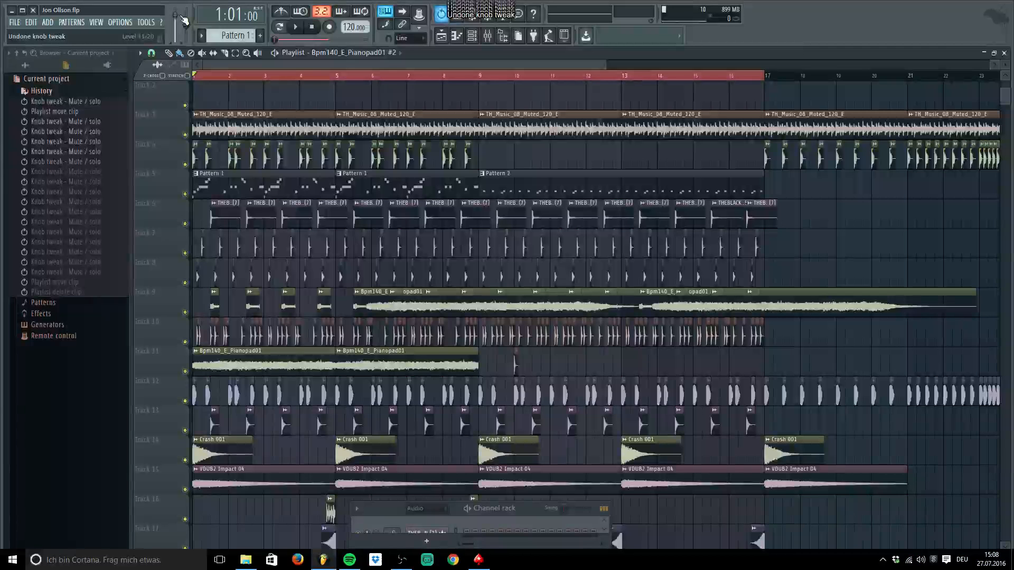
pyautogui.hotkey('ctrl', 'alt', 'z')
pyautogui.hotkey('ctrl', 'alt', 'z')
pyautogui.hotkey('ctrl', 'alt', 'z')
pyautogui.hotkey('ctrl', 'alt', 'z')
pyautogui.hotkey('ctrl', 'alt', 'z')
pyautogui.hotkey('ctrl', 'alt', 'z')
pyautogui.hotkey('ctrl', 'z')
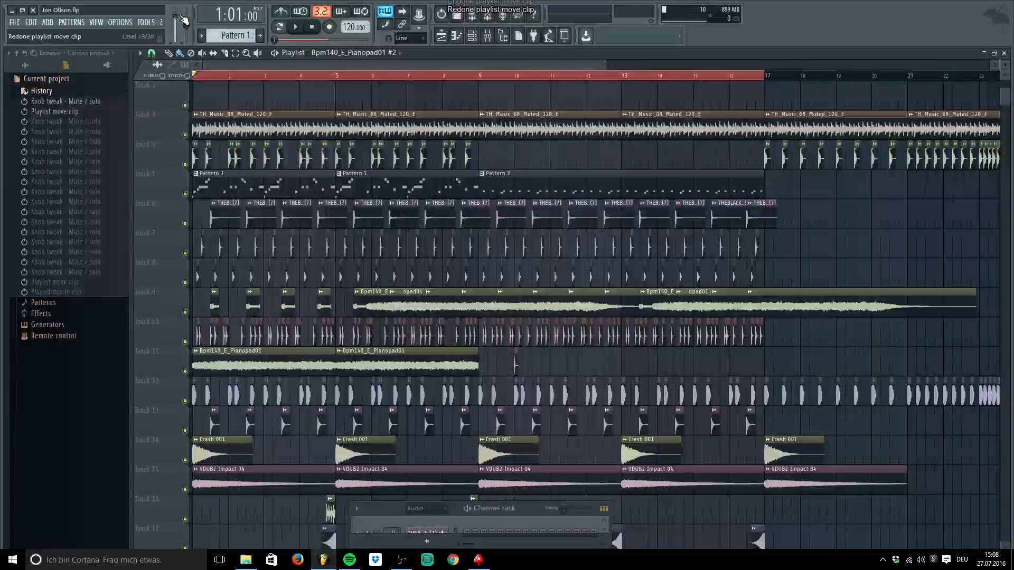
pyautogui.hotkey('ctrl', 'z')
pyautogui.hotkey('ctrl', 'z')
pyautogui.hotkey('ctrl', 'z')
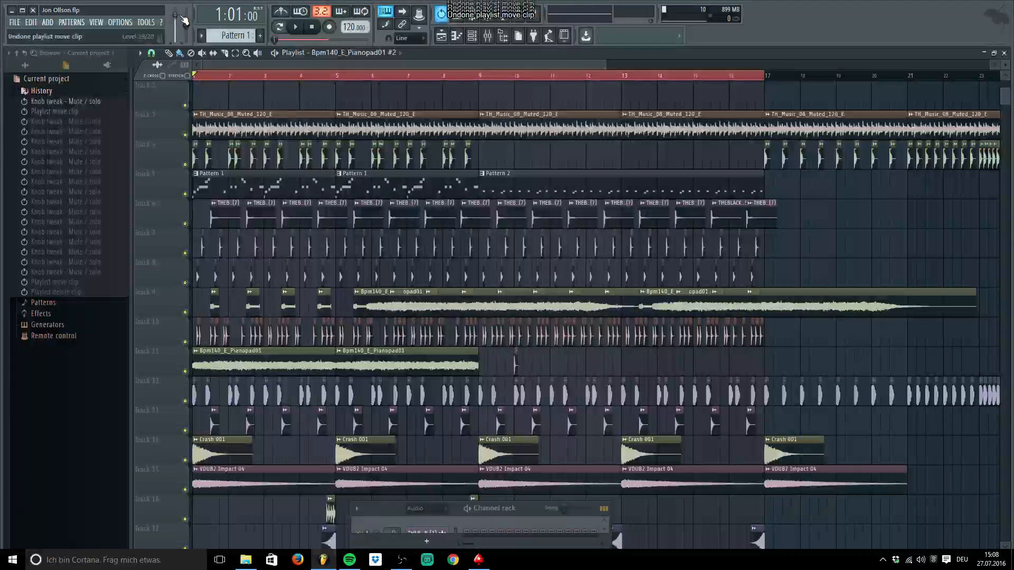
pyautogui.hotkey('ctrl', 'z')
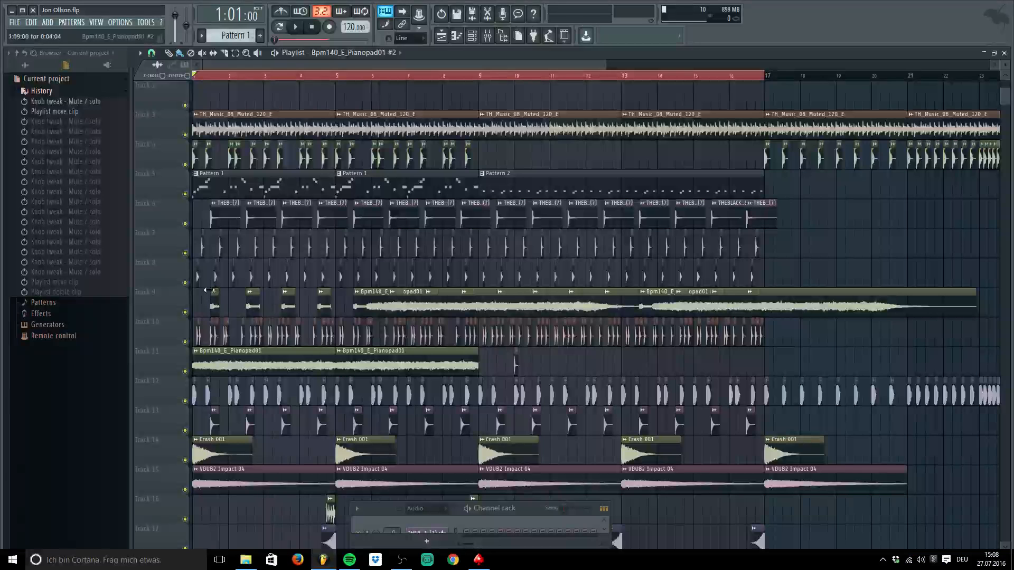
# Extend a short Track 9 clip to bar 9, then delete the five short clips and the long pad clip
pyautogui.moveTo(209, 291); pyautogui.dragTo(173, 283)
pyautogui.moveTo(246, 293); pyautogui.dragTo(181, 297)
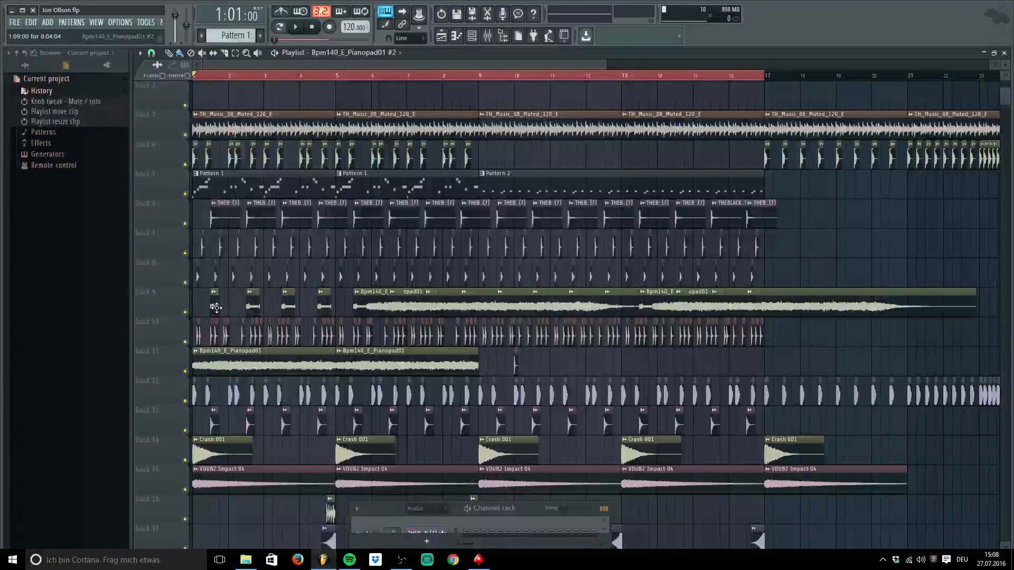
pyautogui.rightClick(216, 308)
pyautogui.rightClick(252, 306)
pyautogui.rightClick(288, 306)
pyautogui.rightClick(324, 307)
pyautogui.rightClick(370, 306)
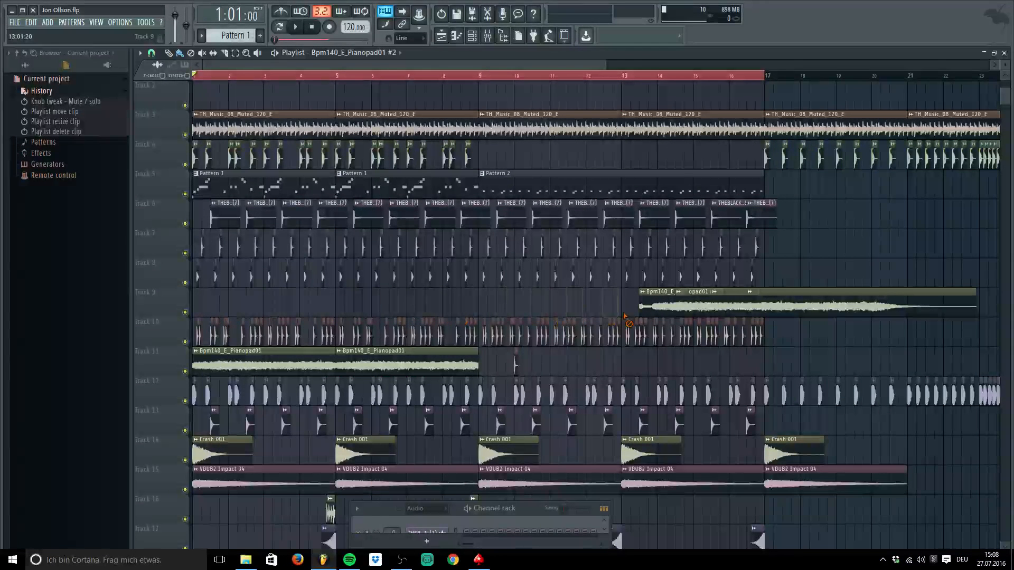
pyautogui.rightClick(713, 302)
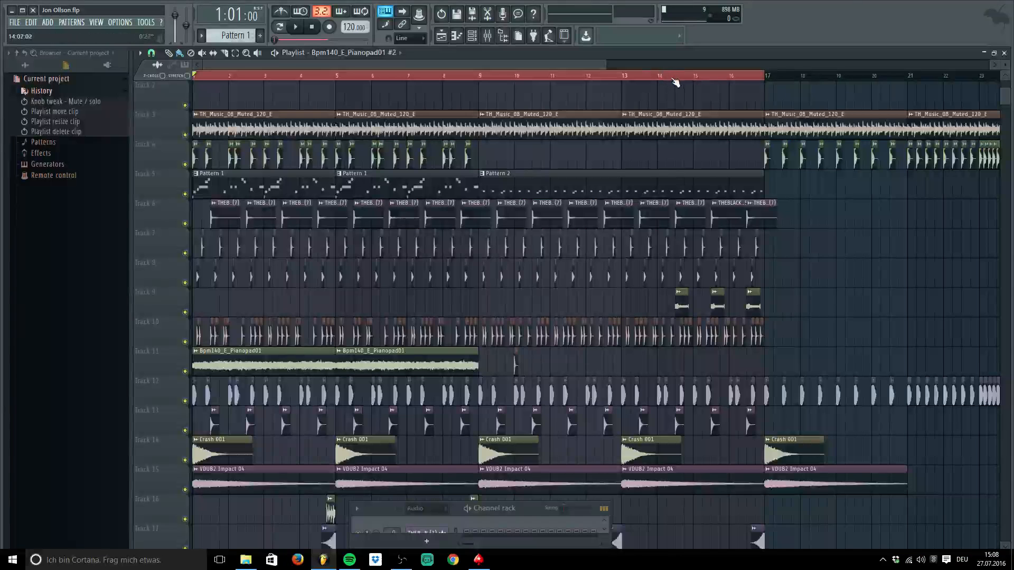
# Set the song position to bar 14 and inspect the Track 9 and Track 11 pad settings
pyautogui.click(676, 79)
pyautogui.click(677, 306)
pyautogui.doubleClick(681, 304)
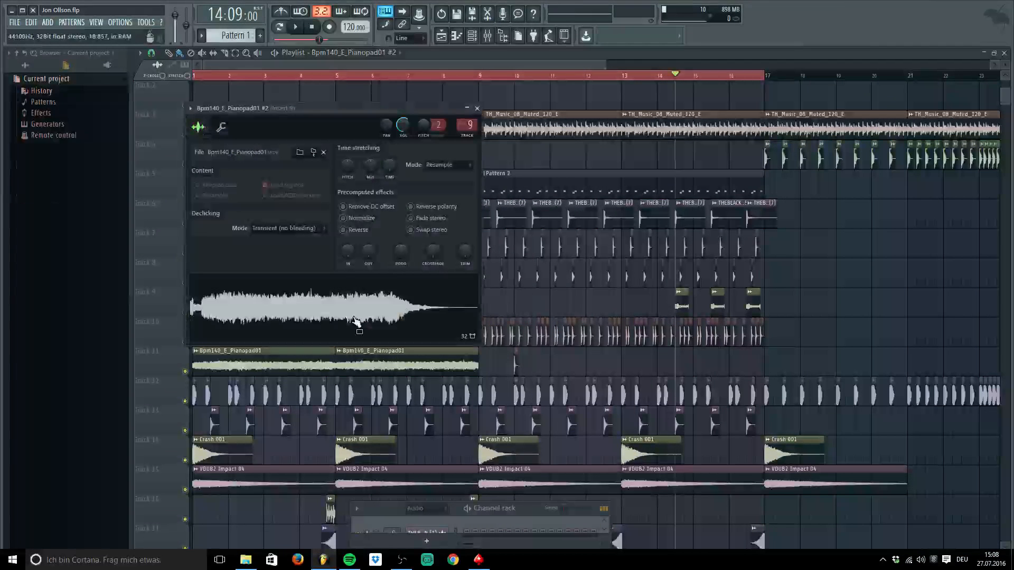
pyautogui.click(478, 109)
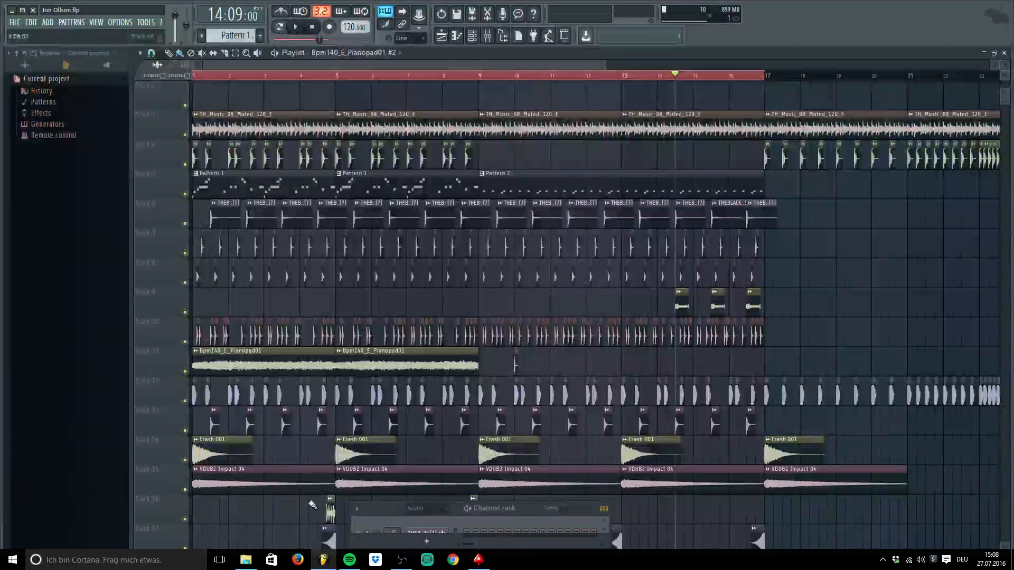
pyautogui.doubleClick(260, 359)
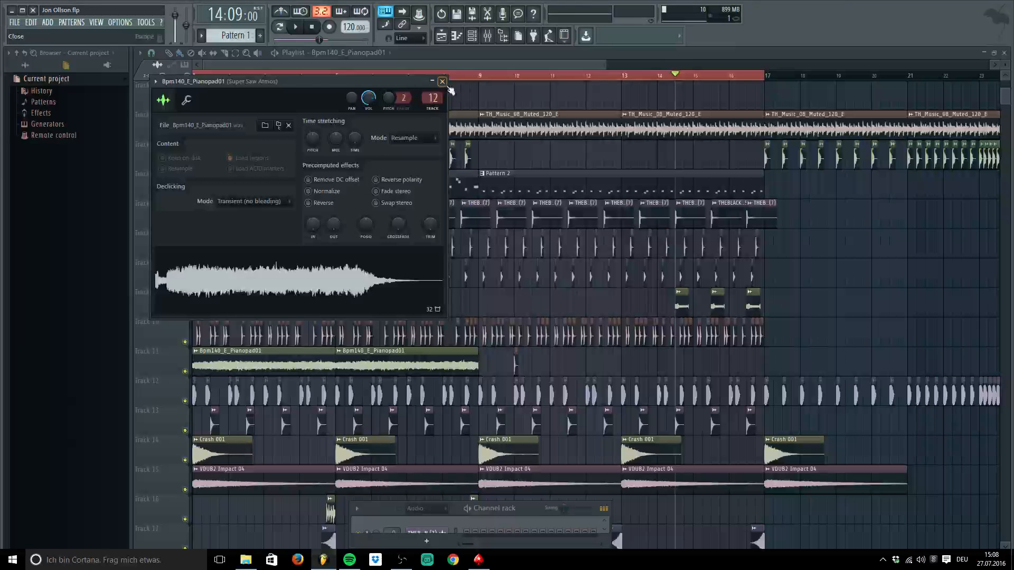
pyautogui.click(443, 82)
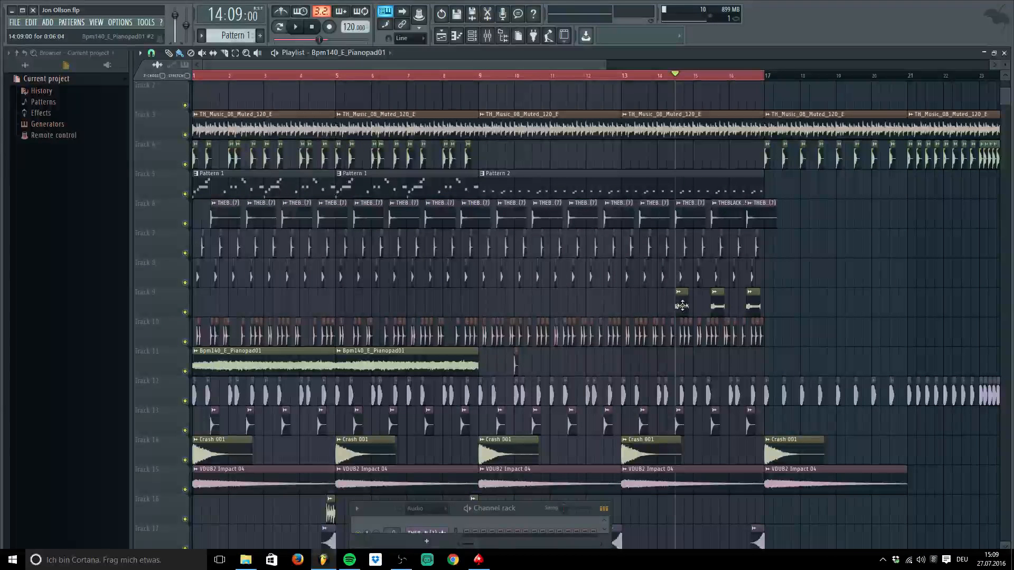
# Copy the pad clip to bar 2 stretched to bar 9, then delete it and the three short clips
pyautogui.moveTo(674, 308); pyautogui.dragTo(227, 308)
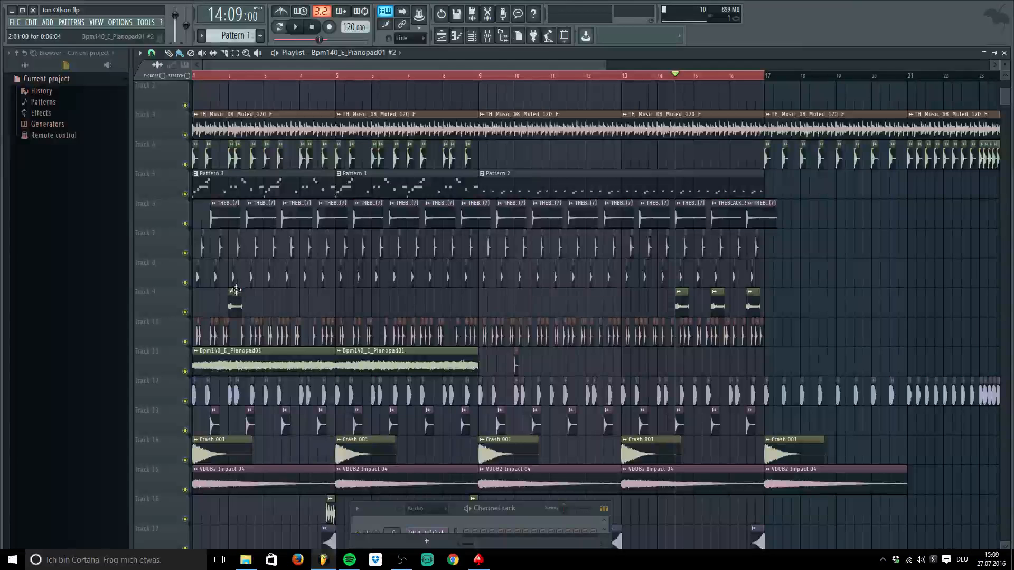
pyautogui.moveTo(241, 306); pyautogui.dragTo(476, 310)
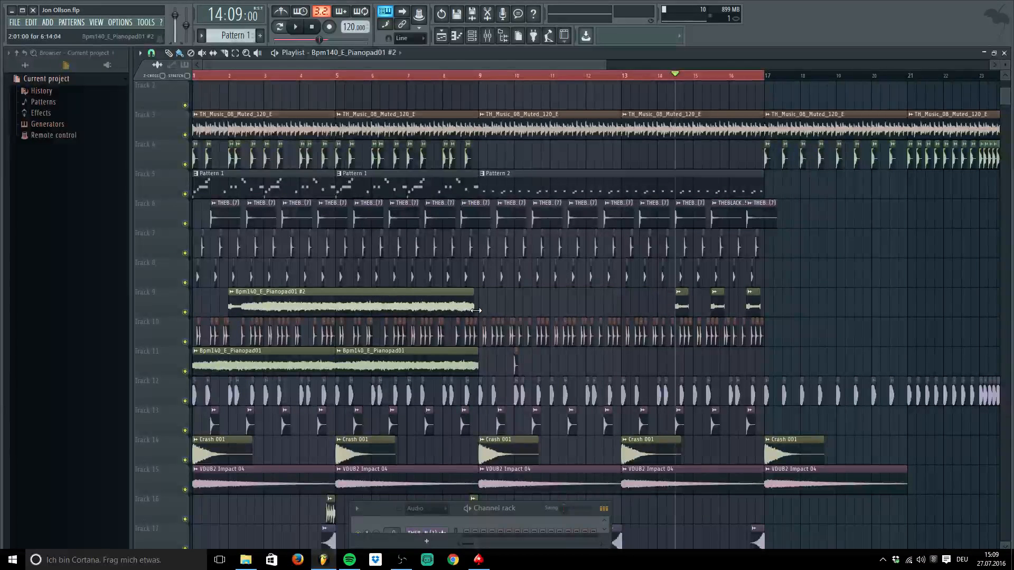
pyautogui.rightClick(295, 307)
pyautogui.rightClick(682, 307)
pyautogui.rightClick(718, 307)
pyautogui.rightClick(754, 308)
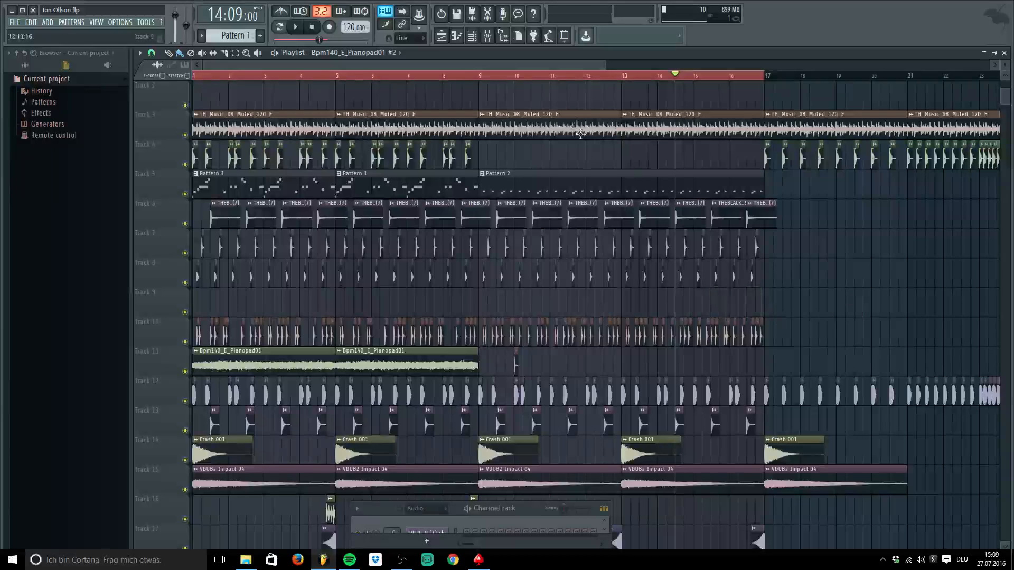
# Return the playhead to the song start and readjust the playlist zoom
pyautogui.moveTo(606, 65); pyautogui.dragTo(509, 65)
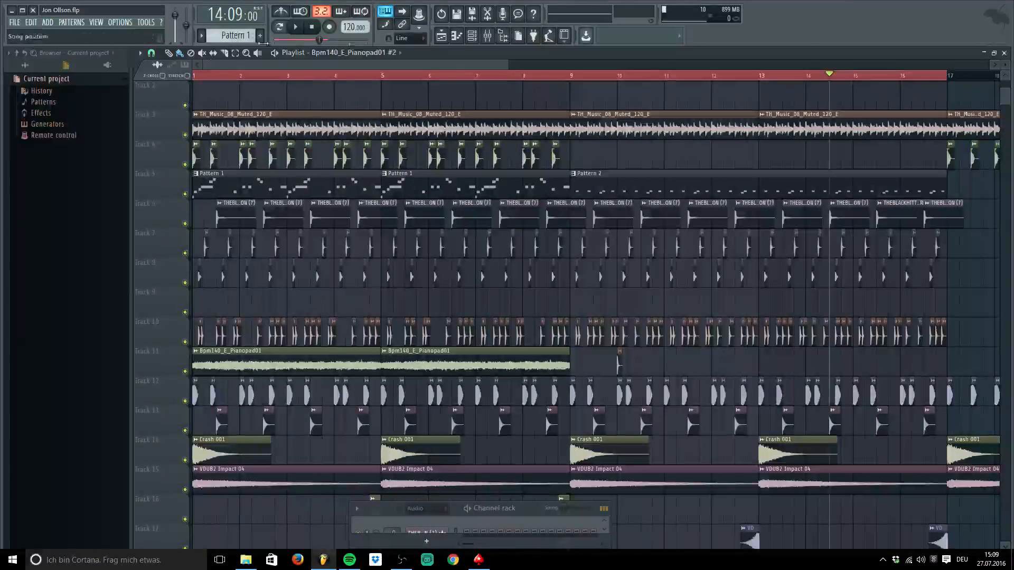
pyautogui.moveTo(241, 76); pyautogui.dragTo(99, 80)
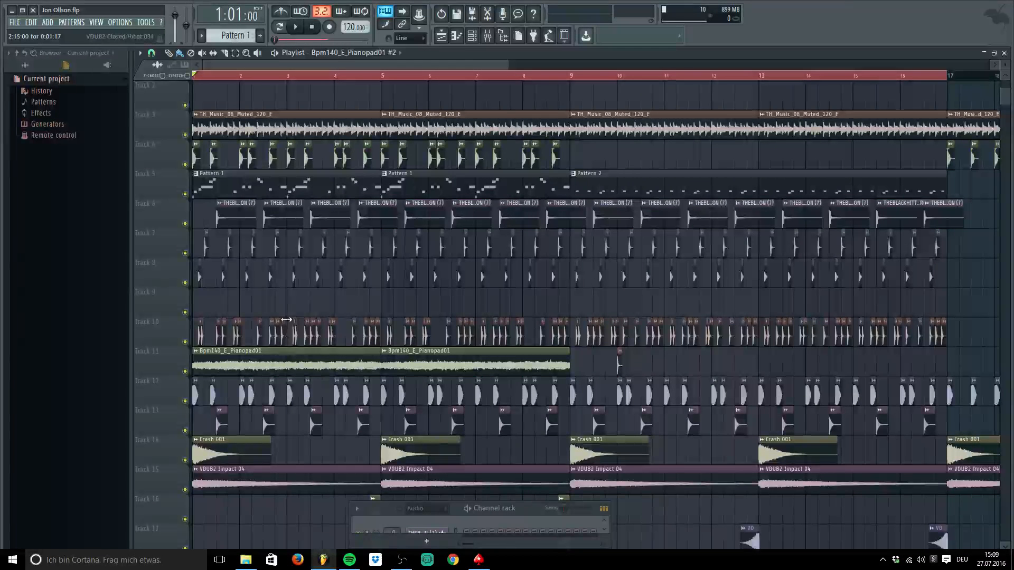
pyautogui.moveTo(511, 64); pyautogui.dragTo(232, 64)
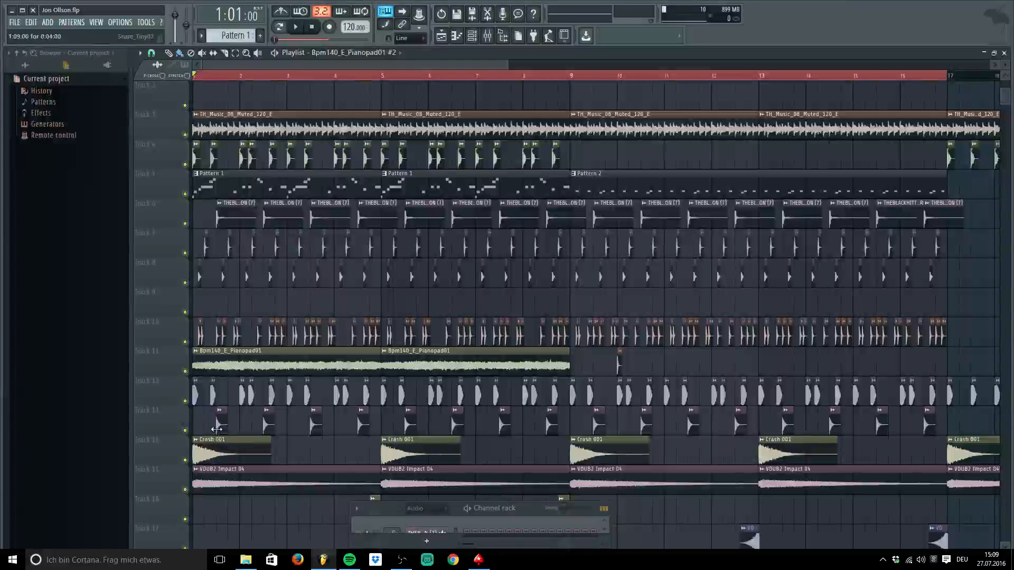
pyautogui.scroll(-5, 240, 411)
# Open the VEC4 Crowd Effects 04 channel, confirm it feeds Crowd insert 21, preview it, and close the mixer
pyautogui.doubleClick(231, 423)
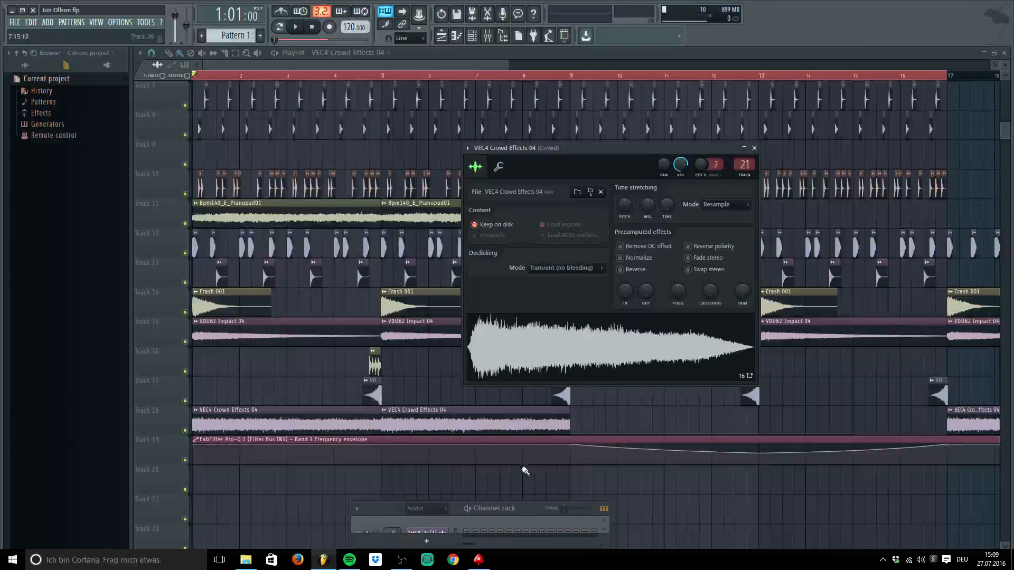
pyautogui.click(488, 36)
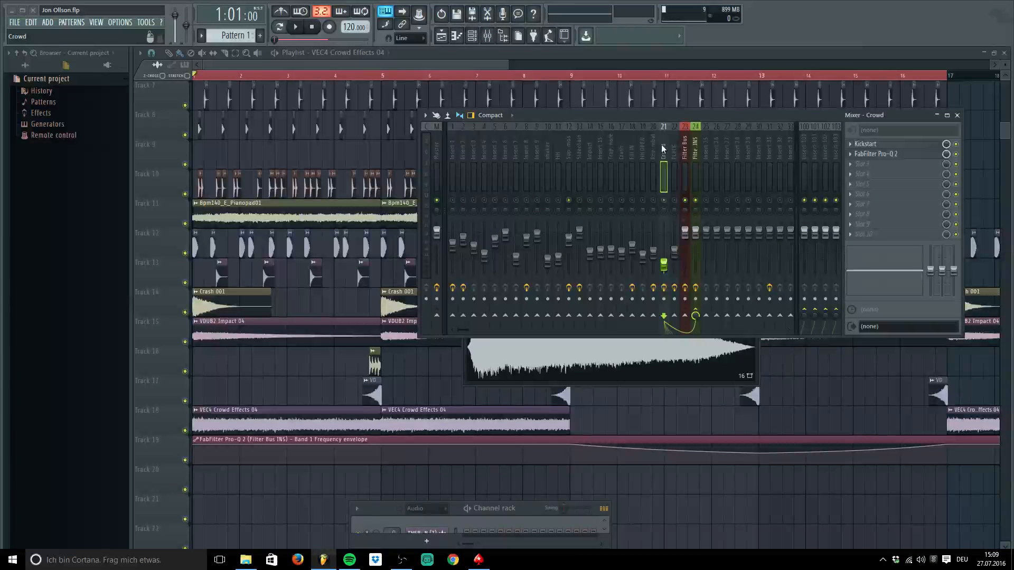
pyautogui.click(539, 364)
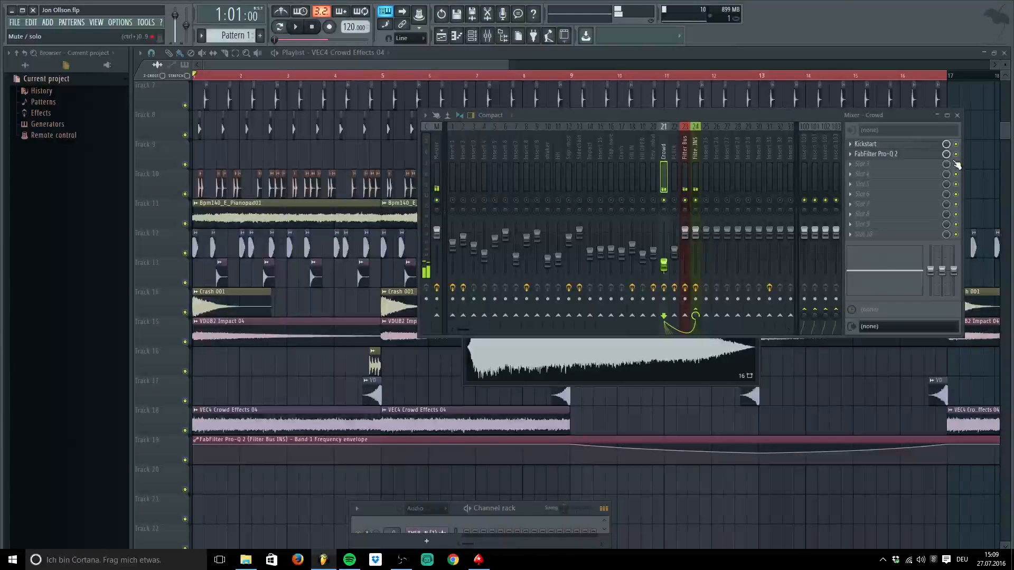
pyautogui.click(957, 116)
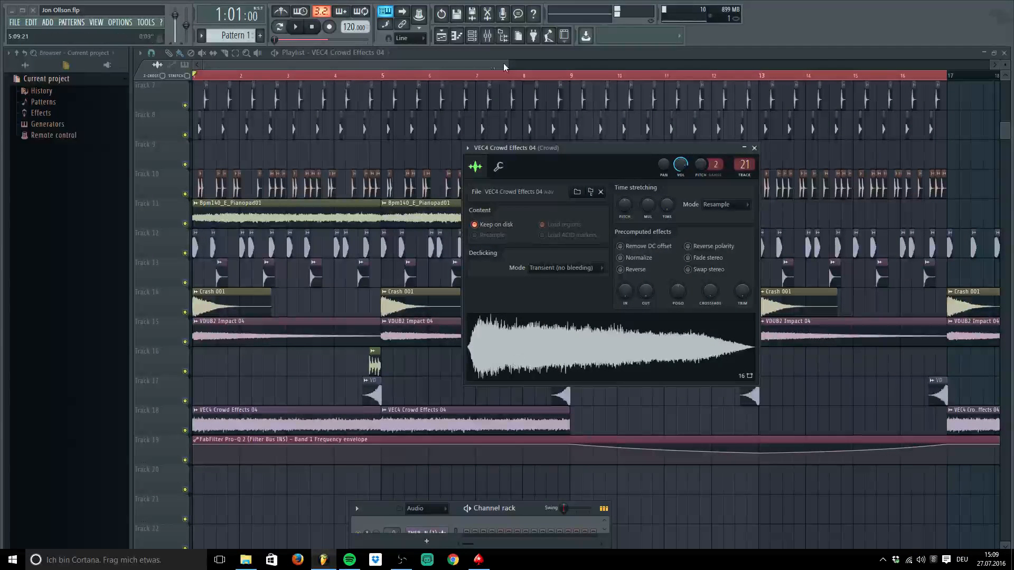
# Zoom the playlist out to the full song and bring up the mixer on the Crowd insert
pyautogui.moveTo(505, 67); pyautogui.dragTo(982, 69)
pyautogui.scroll(-1, 315, 307)
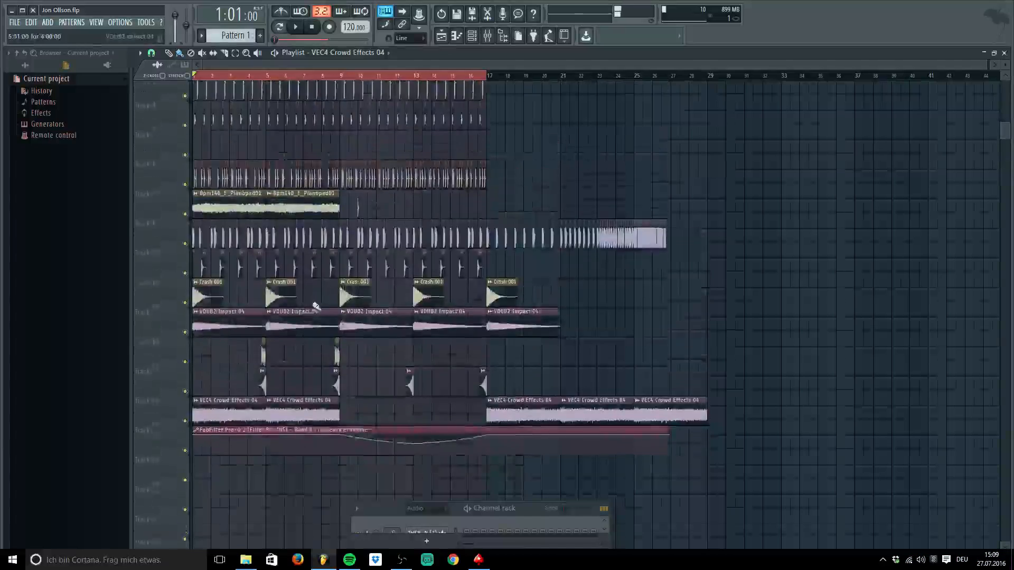
pyautogui.scroll(6, 316, 306)
pyautogui.press('F9')
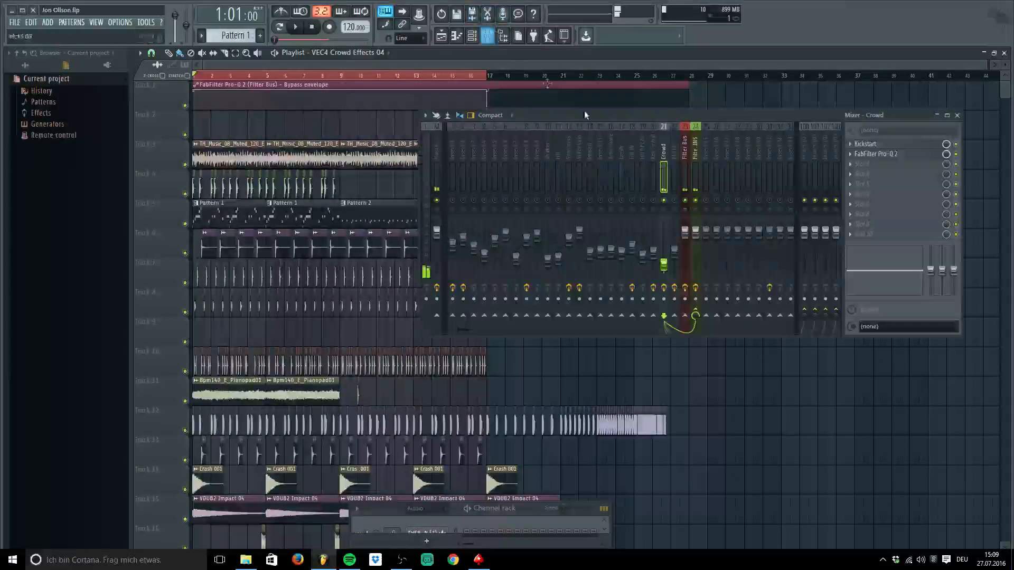
pyautogui.scroll(-4, 323, 201)
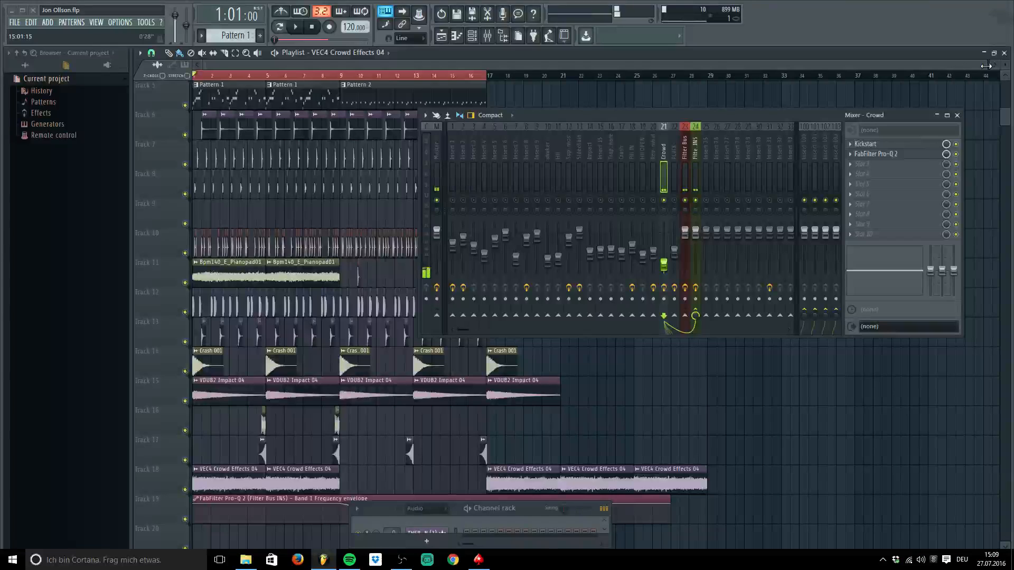
pyautogui.moveTo(986, 65)
pyautogui.mouseDown()
pyautogui.moveTo(677, 61)
pyautogui.moveTo(986, 63)
pyautogui.mouseUp()
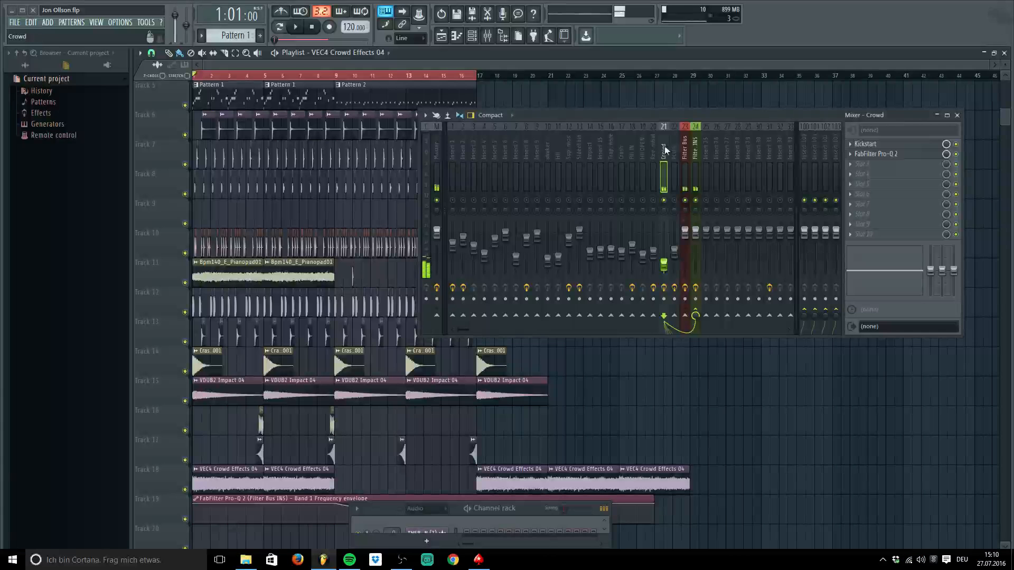
# Play the arrangement through, stop it, and close the Crowd mixer
pyautogui.click(311, 27)
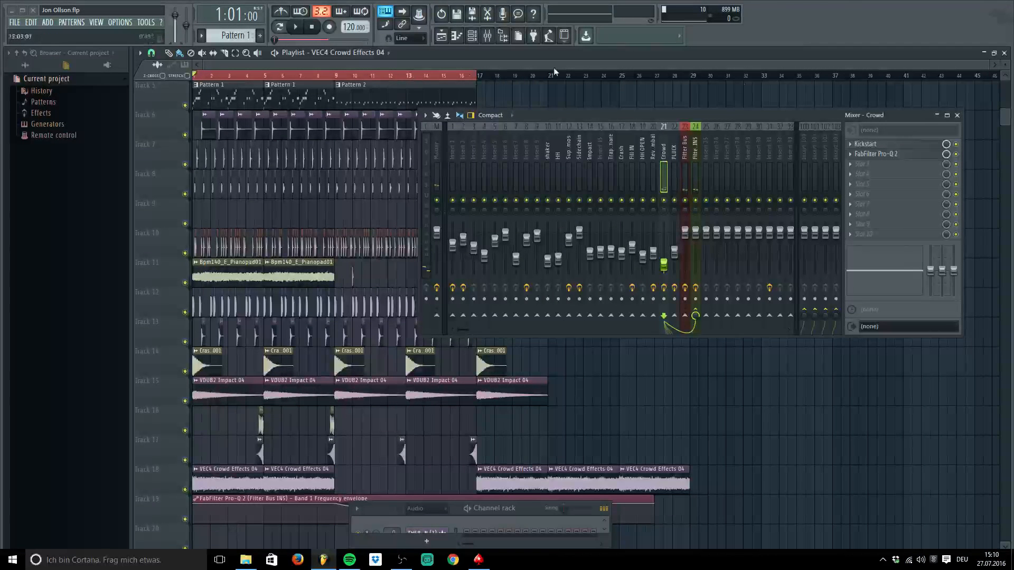
pyautogui.press('space')
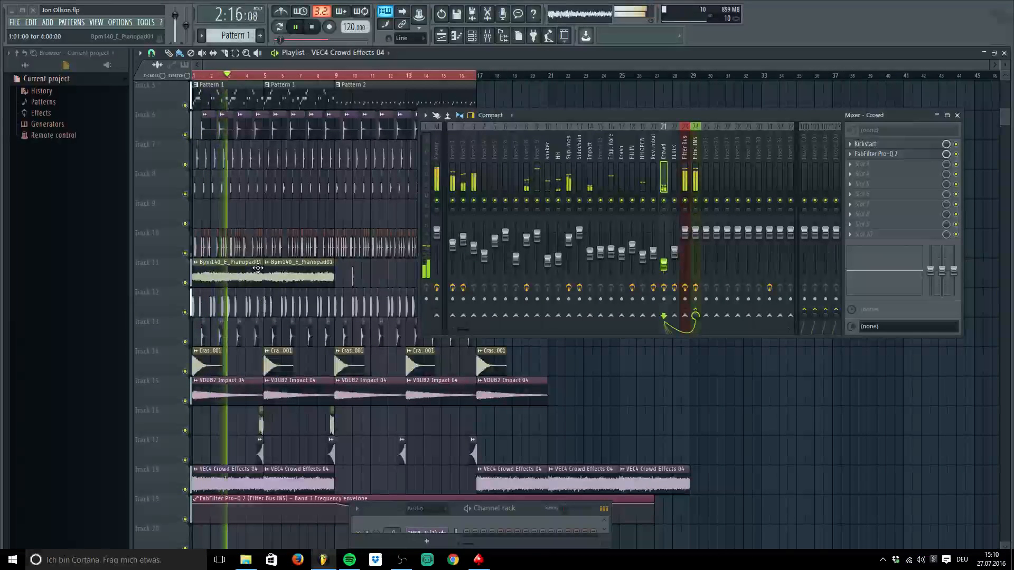
pyautogui.press('space')
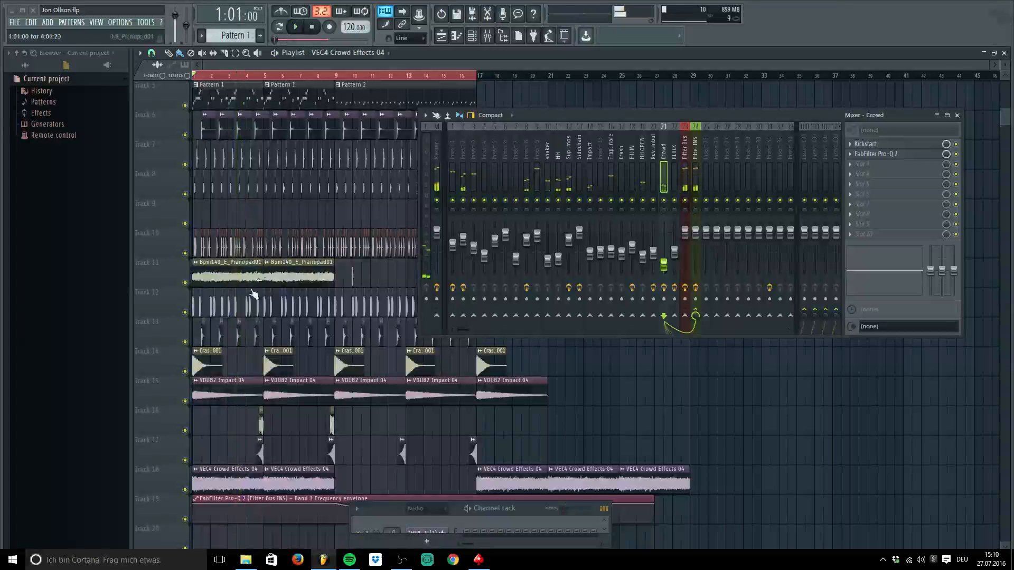
pyautogui.click(959, 116)
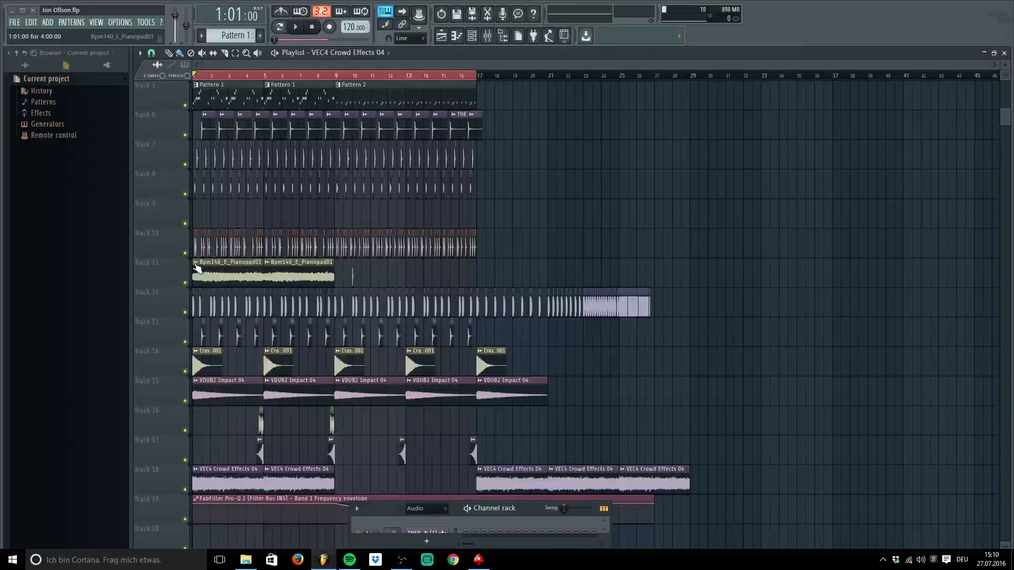
# Delete the Track 11 Pianopad01 clips and quit FL Studio without saving
pyautogui.rightClick(259, 267)
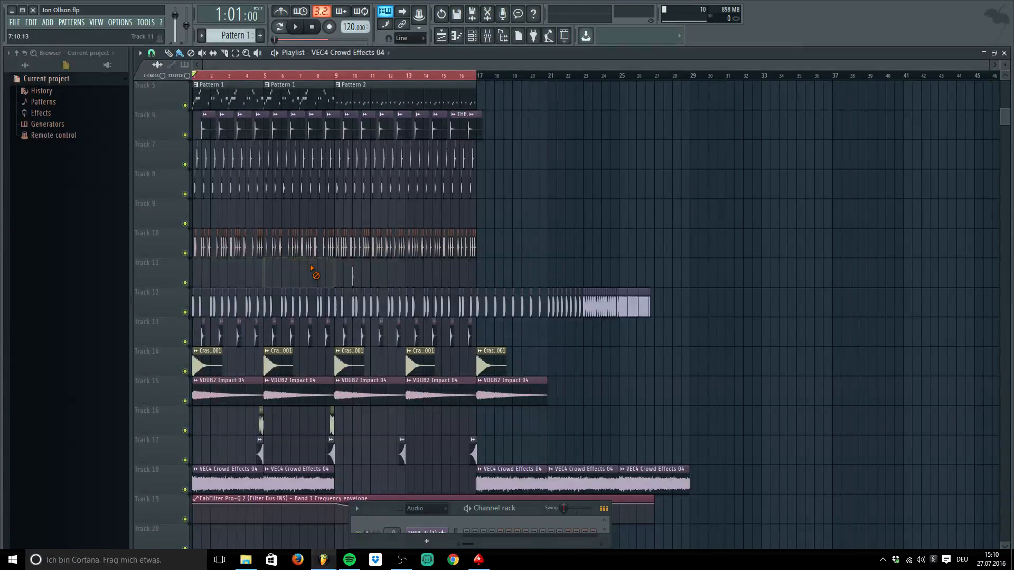
pyautogui.click(33, 10)
pyautogui.click(527, 308)
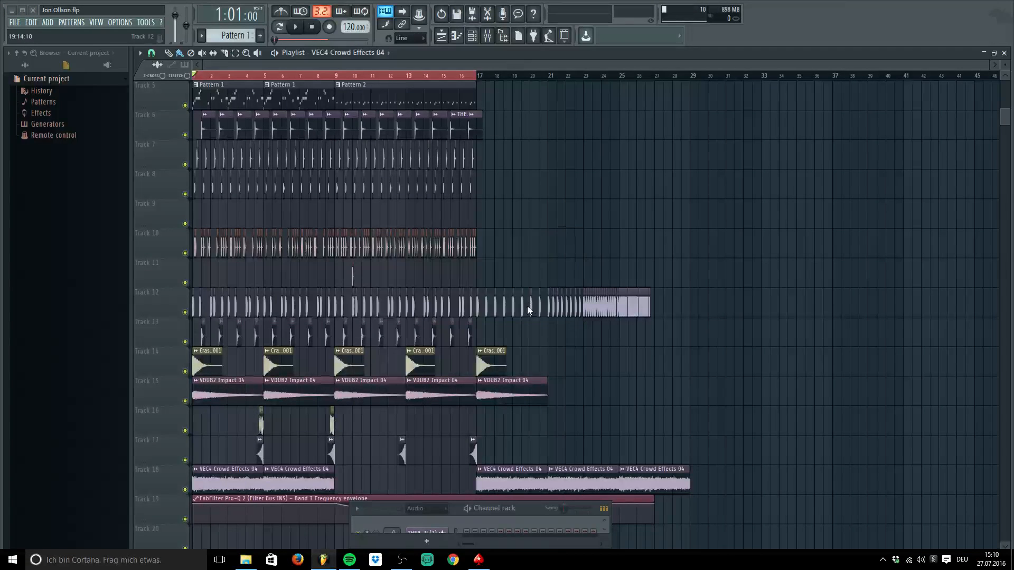
pyautogui.click(821, 78)
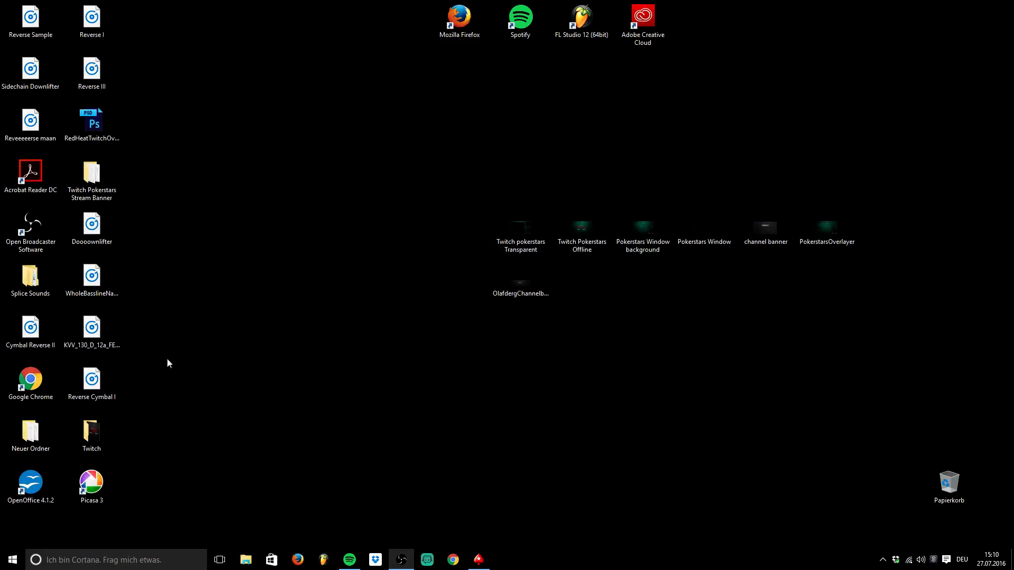
pyautogui.click(325, 560)
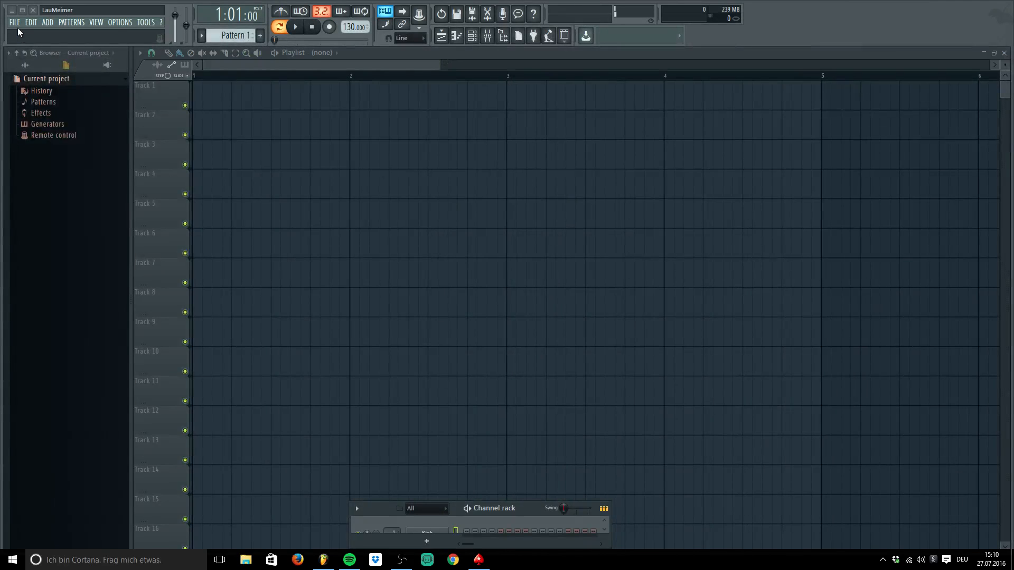
pyautogui.click(15, 22)
pyautogui.click(37, 130)
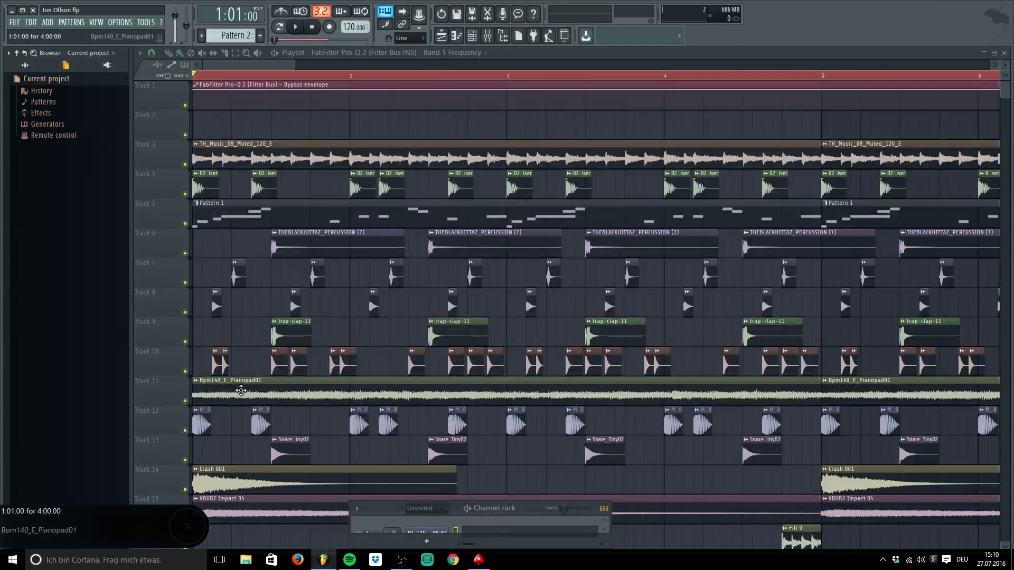
# Check the Bpm140_E_Pianopad01 sample settings, zoom out to the full arrangement and test playback
pyautogui.doubleClick(241, 391)
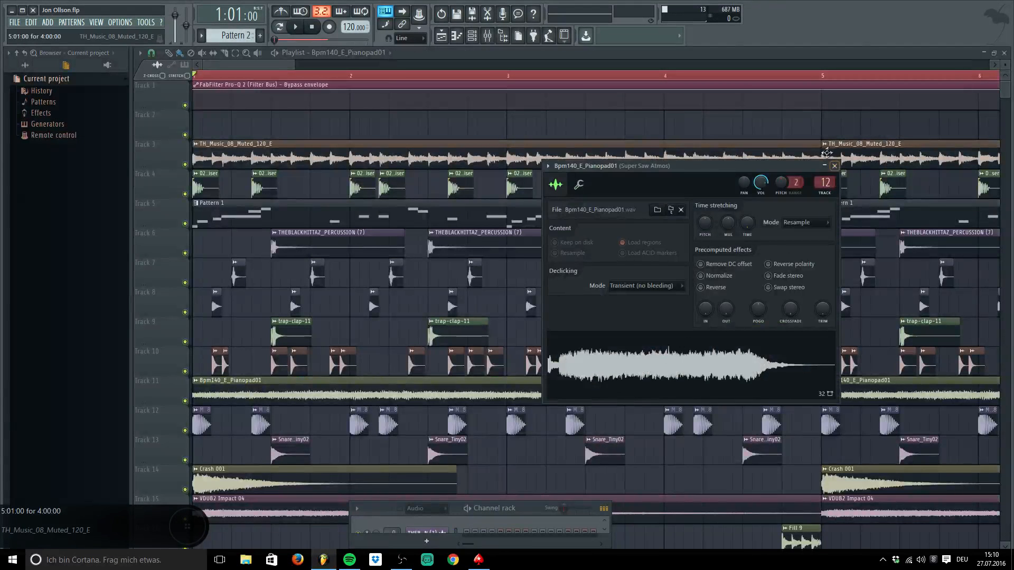
pyautogui.click(835, 166)
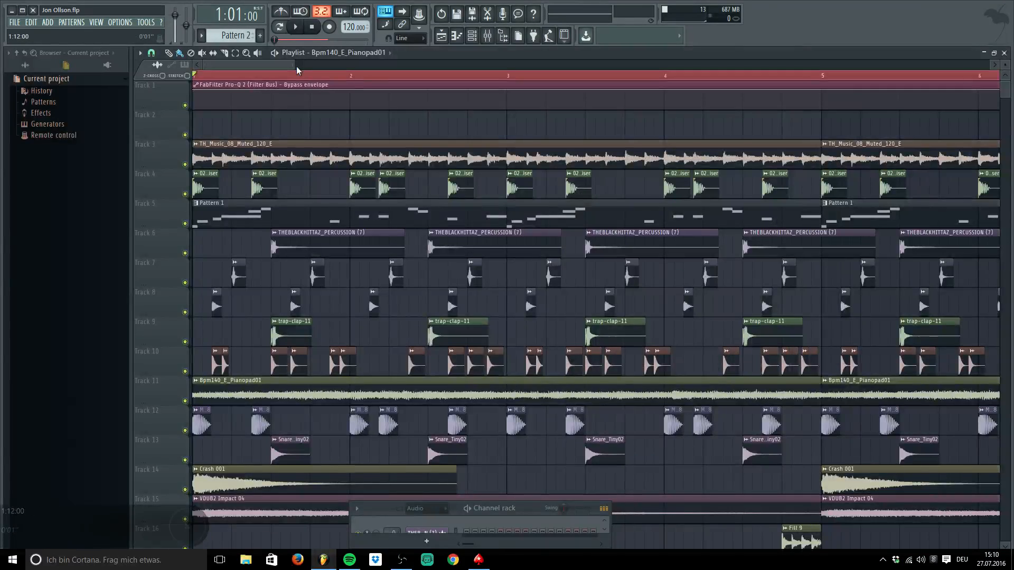
pyautogui.moveTo(296, 65); pyautogui.dragTo(154, 65)
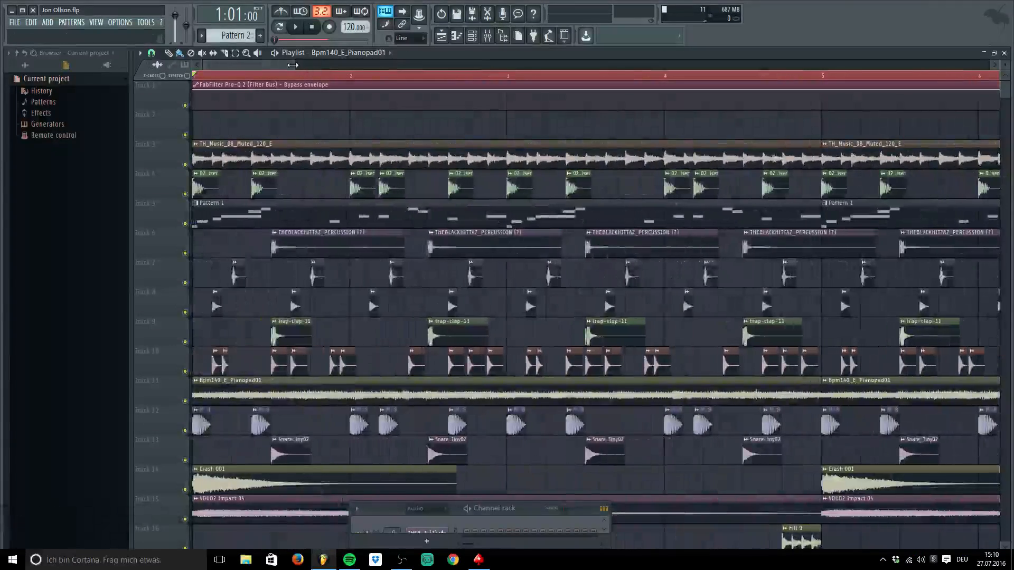
pyautogui.moveTo(292, 65); pyautogui.dragTo(896, 65)
pyautogui.scroll(-2, 475, 391)
pyautogui.press('space')
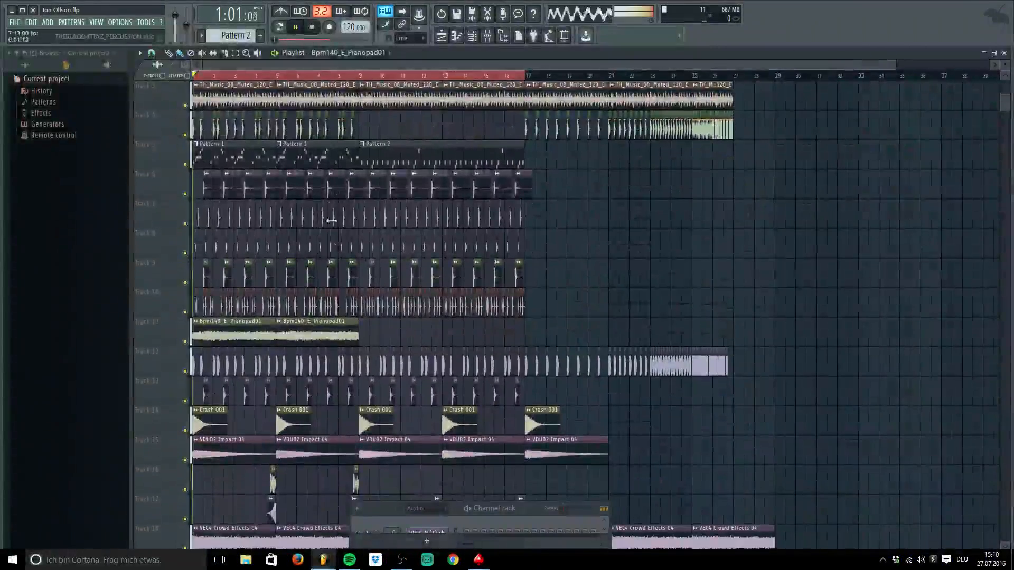
pyautogui.press('space')
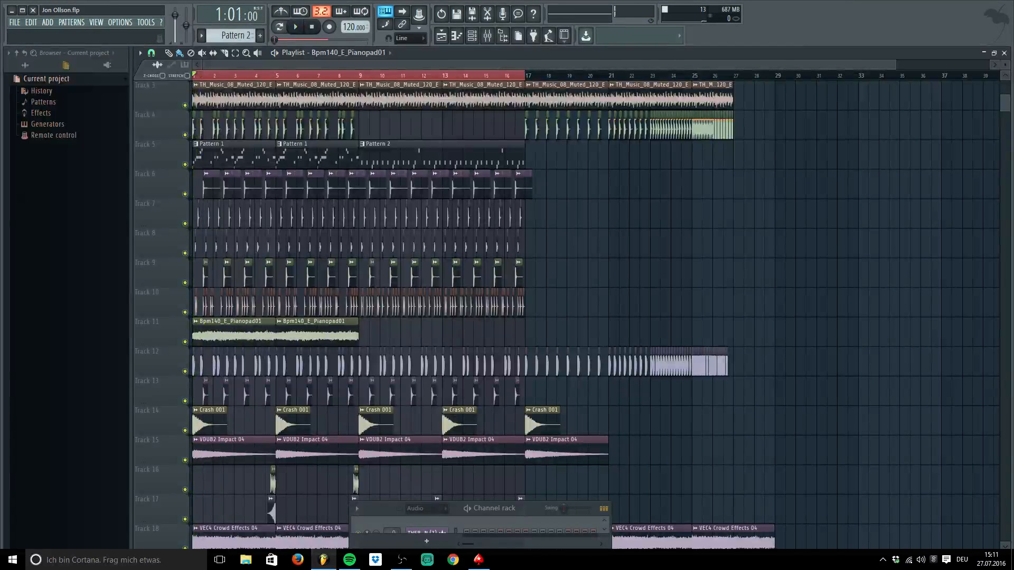
# Play the song with the mixer open, mute and unmute the Crowd insert, then stop and close the mixer
pyautogui.press('space')
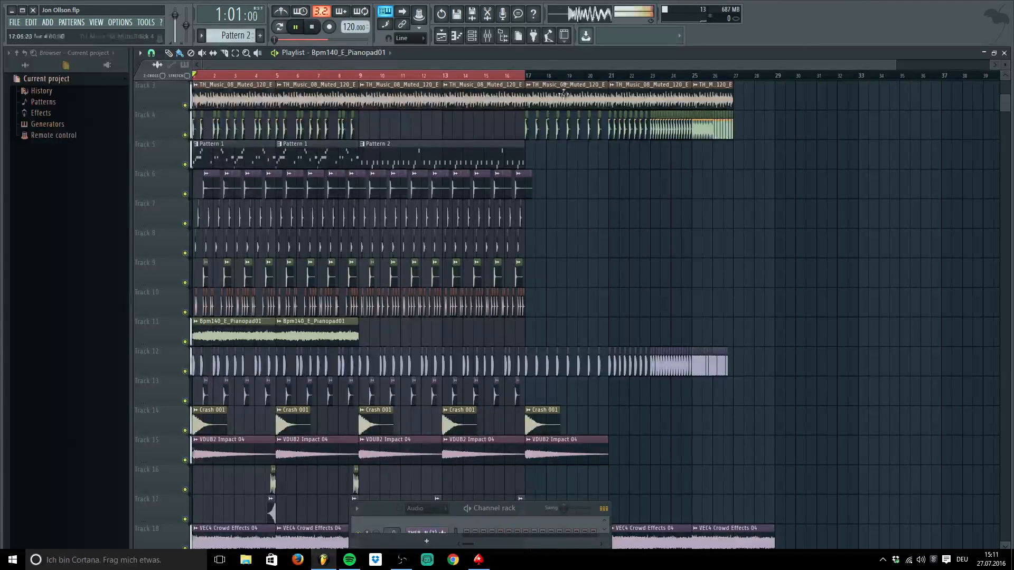
pyautogui.click(487, 35)
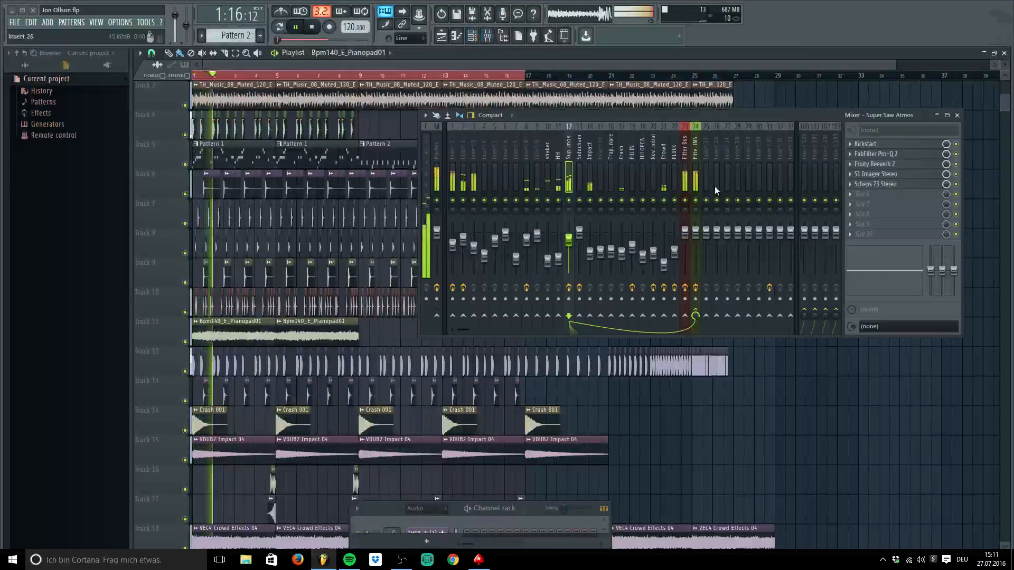
pyautogui.click(664, 200)
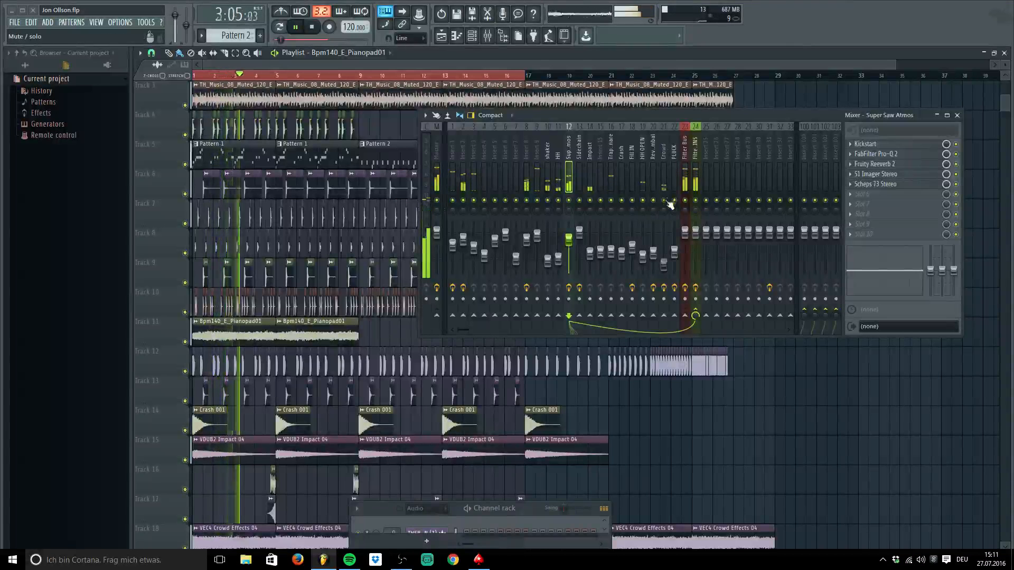
pyautogui.click(665, 185)
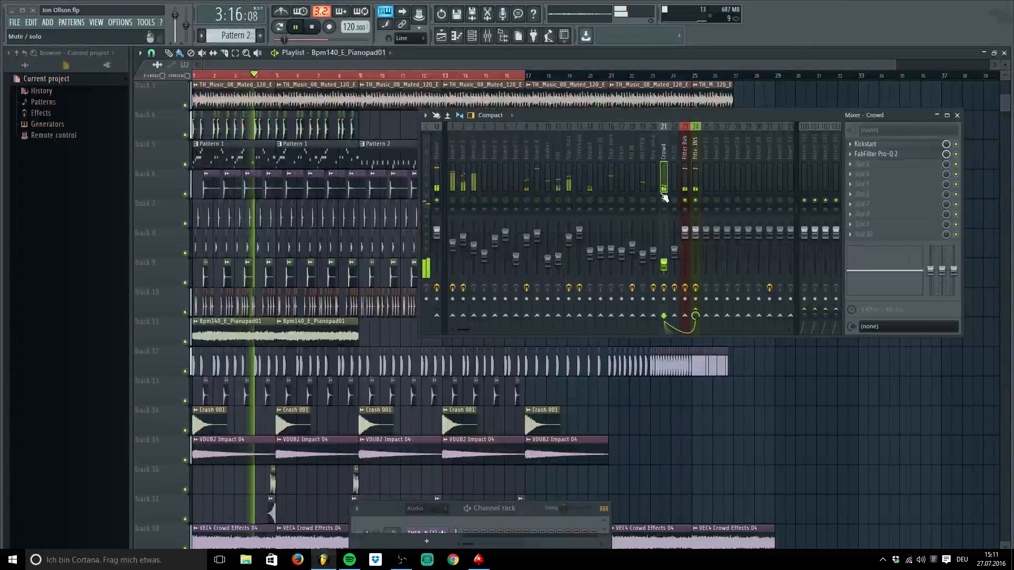
pyautogui.click(664, 200)
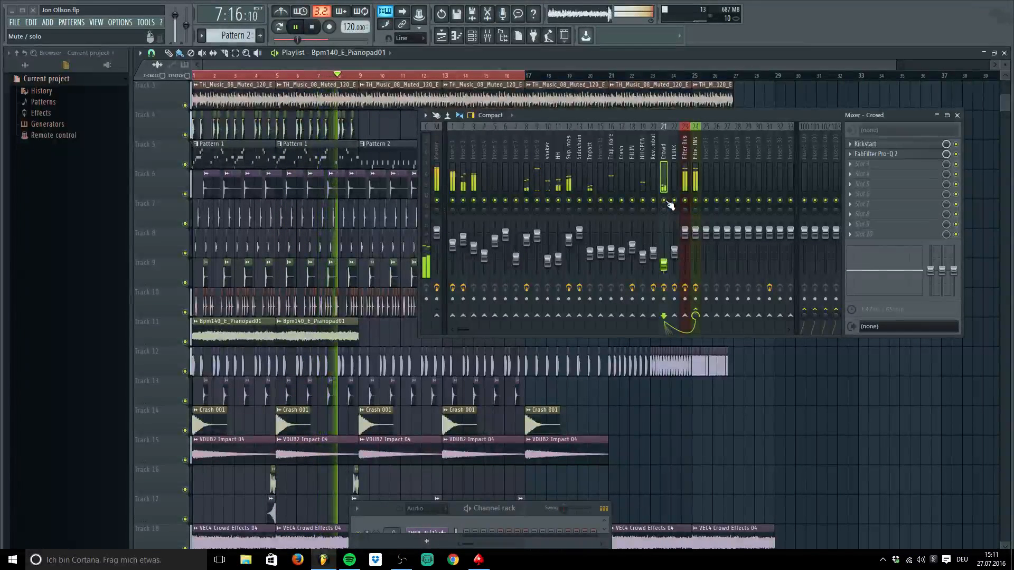
pyautogui.press('space')
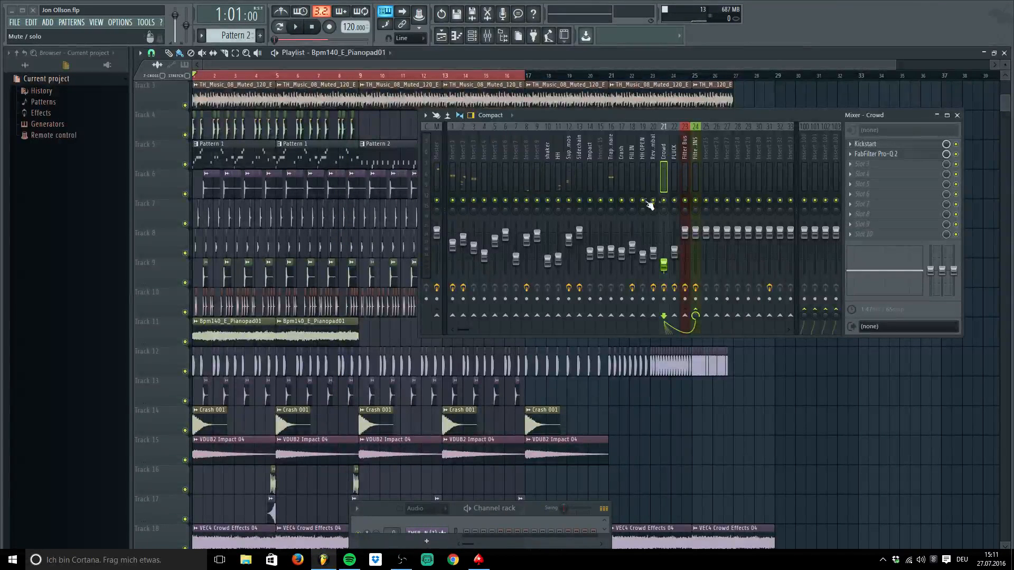
pyautogui.press('F9')
pyautogui.scroll(-5, 659, 195)
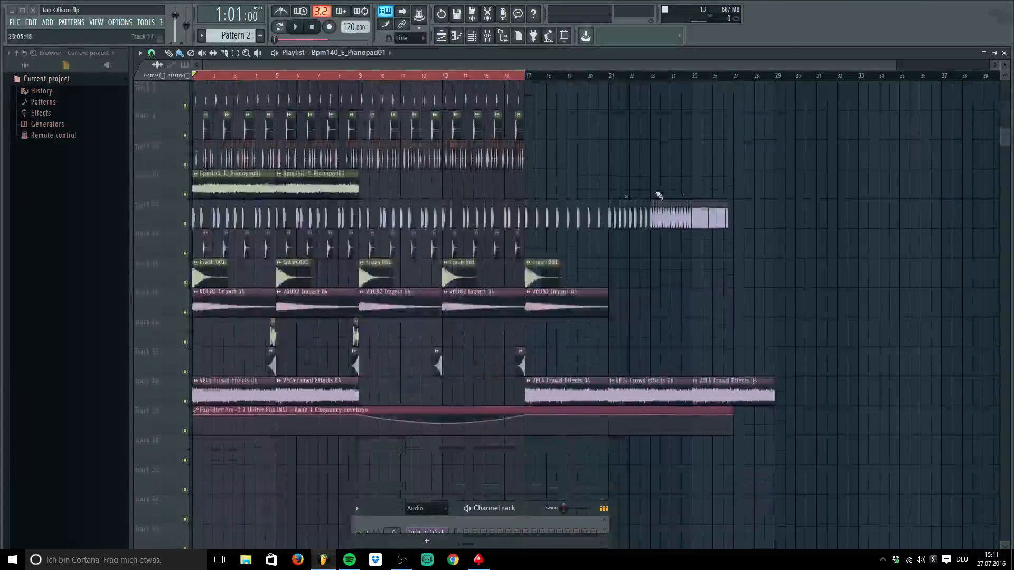
pyautogui.scroll(7, 803, 229)
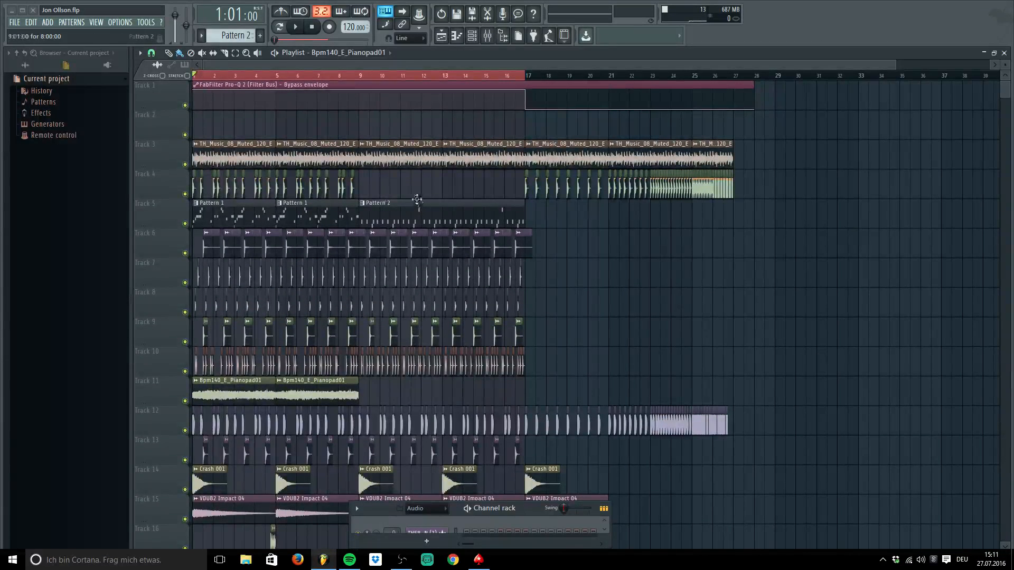
pyautogui.doubleClick(399, 212)
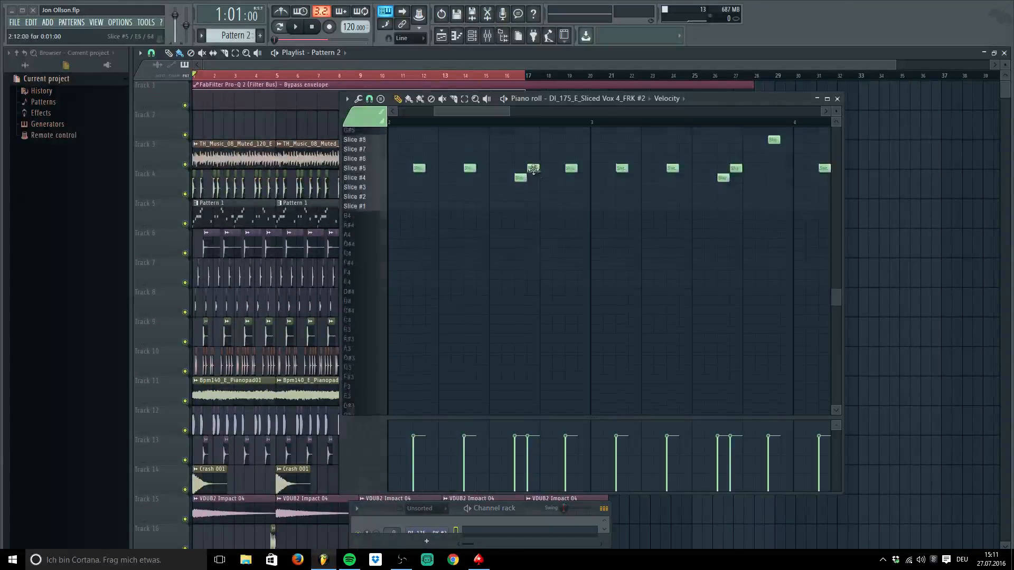
pyautogui.click(839, 99)
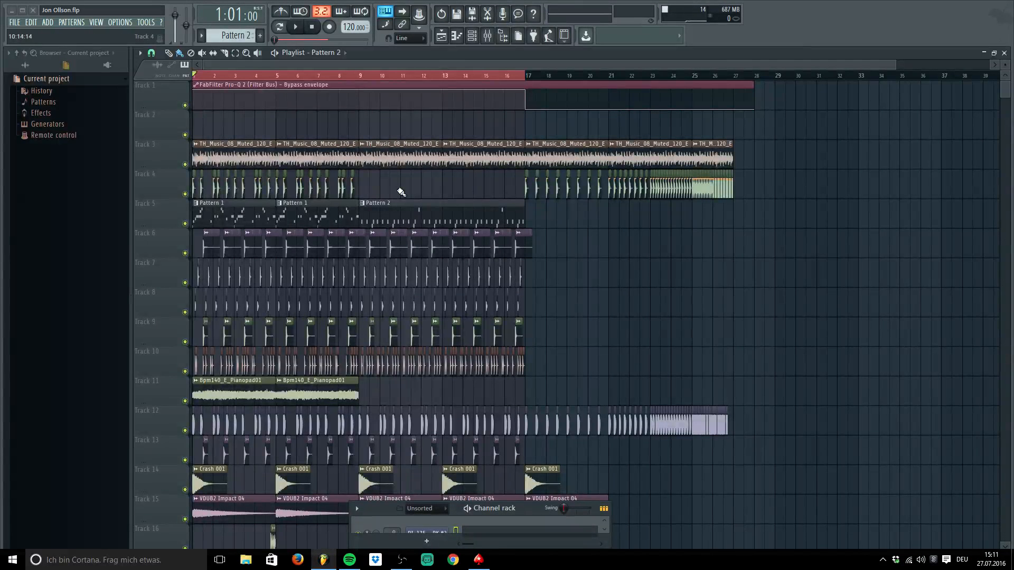
pyautogui.doubleClick(476, 223)
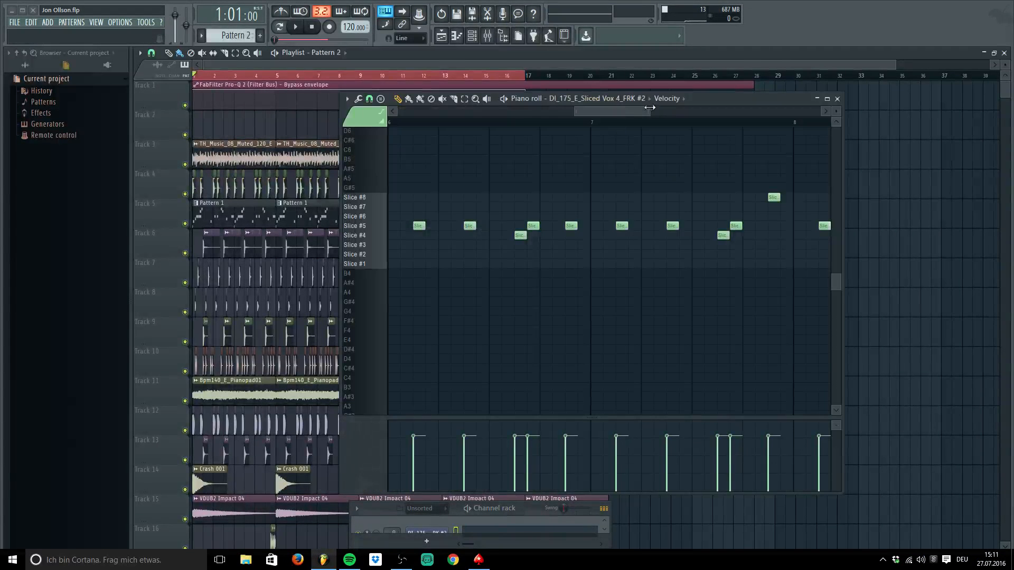
pyautogui.moveTo(622, 111); pyautogui.dragTo(705, 110)
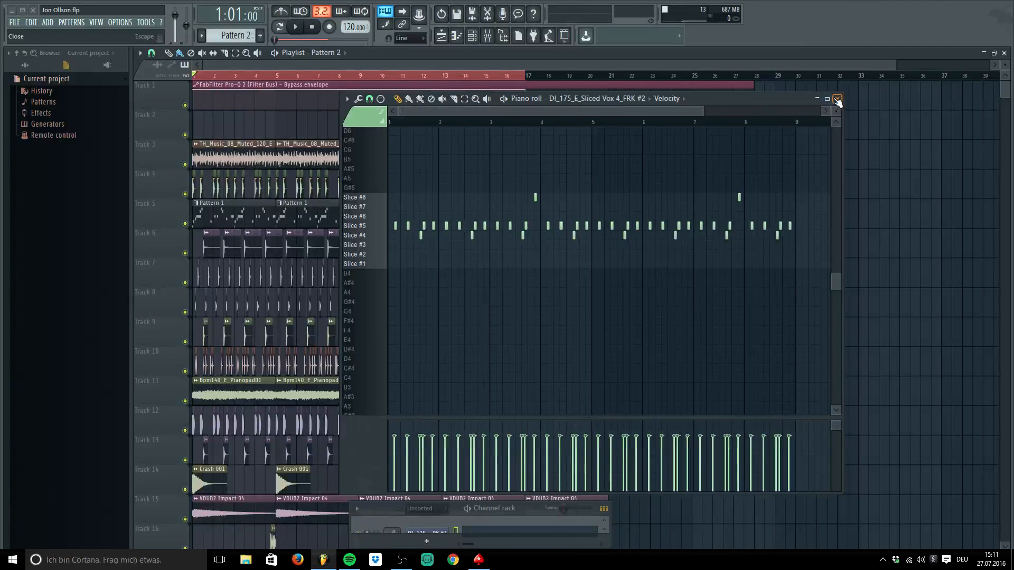
pyautogui.click(838, 99)
pyautogui.scroll(-3, 468, 222)
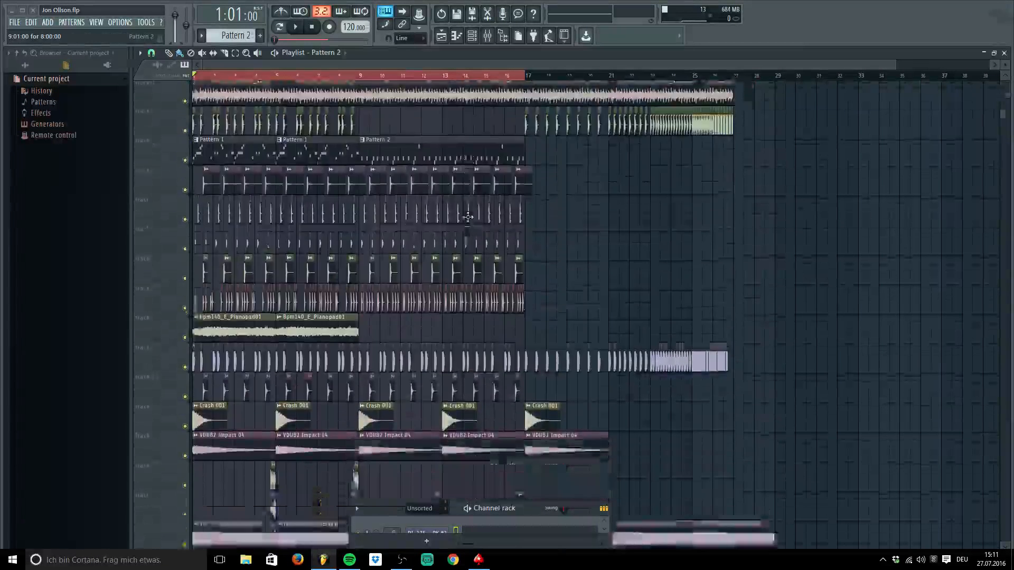
pyautogui.scroll(-3, 468, 216)
pyautogui.scroll(5, 468, 210)
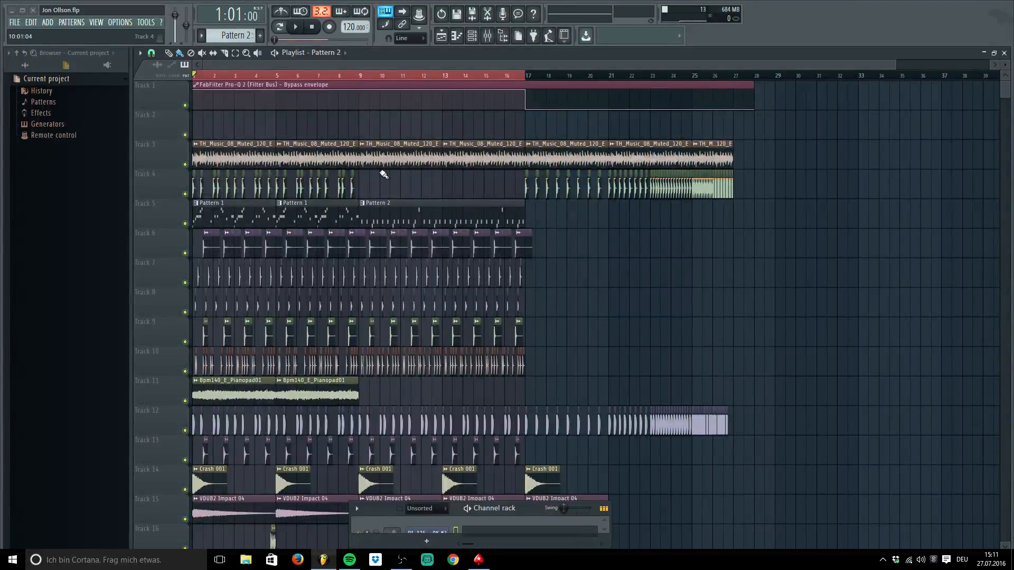
pyautogui.scroll(-3, 391, 201)
pyautogui.scroll(3, 404, 243)
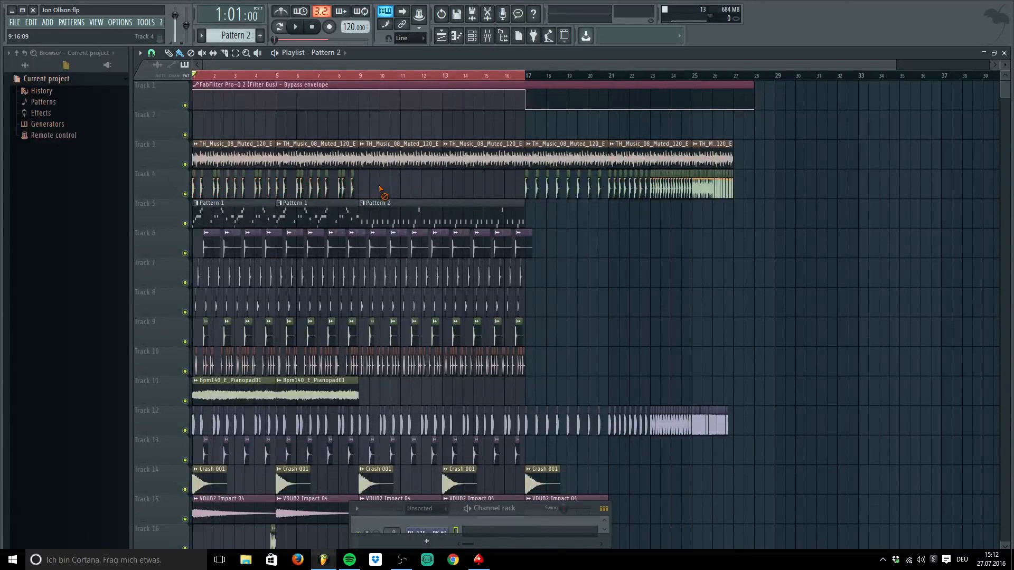
pyautogui.scroll(-5, 410, 183)
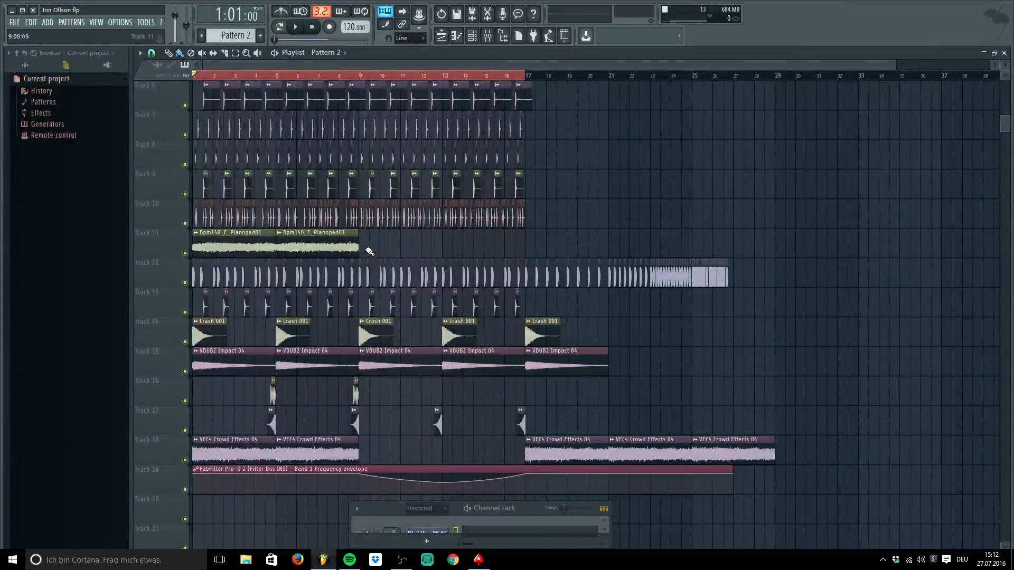
pyautogui.moveTo(894, 64); pyautogui.dragTo(538, 67)
pyautogui.scroll(-5, 558, 238)
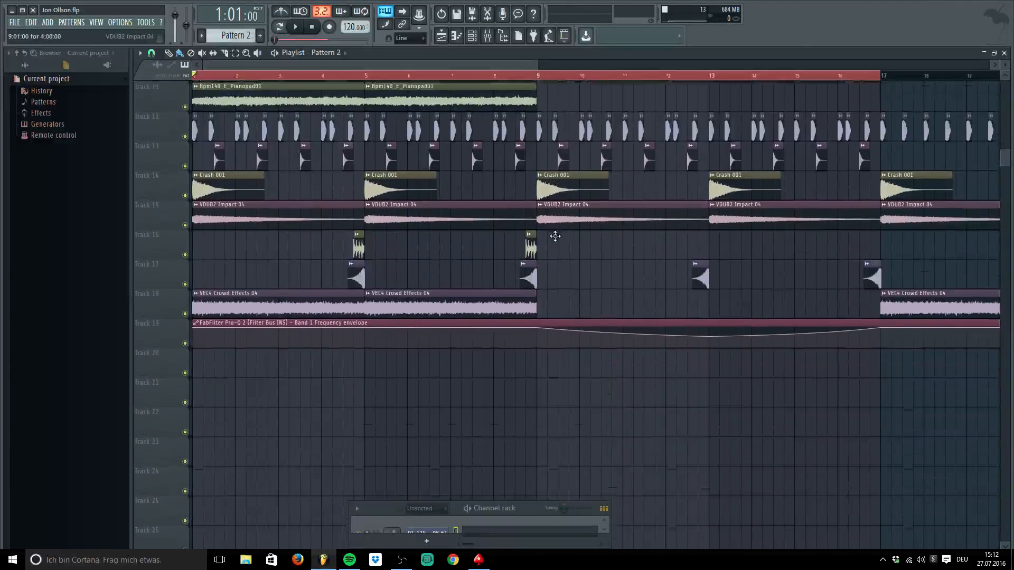
pyautogui.scroll(6, 602, 254)
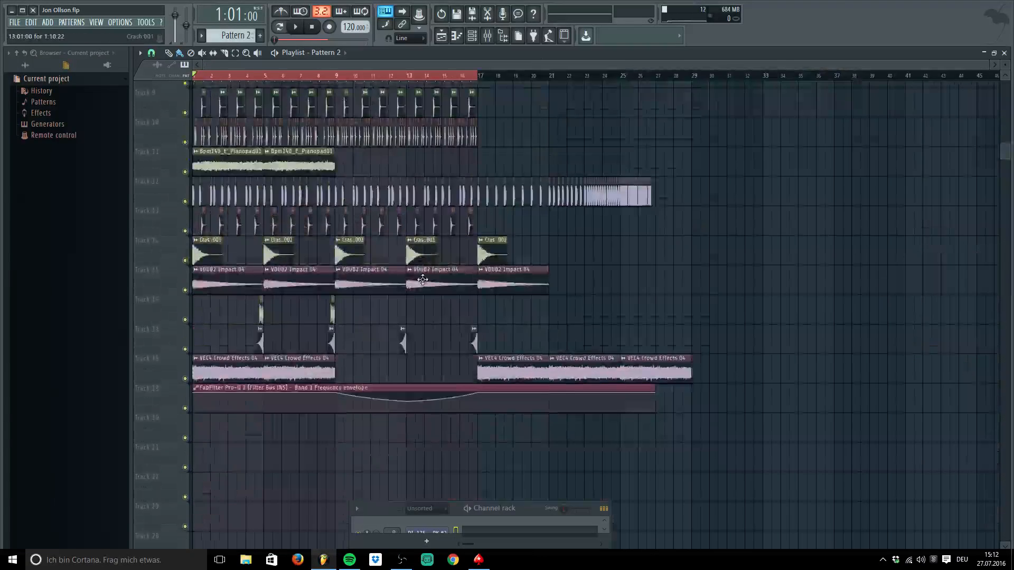
pyautogui.scroll(-2, 421, 280)
pyautogui.doubleClick(366, 317)
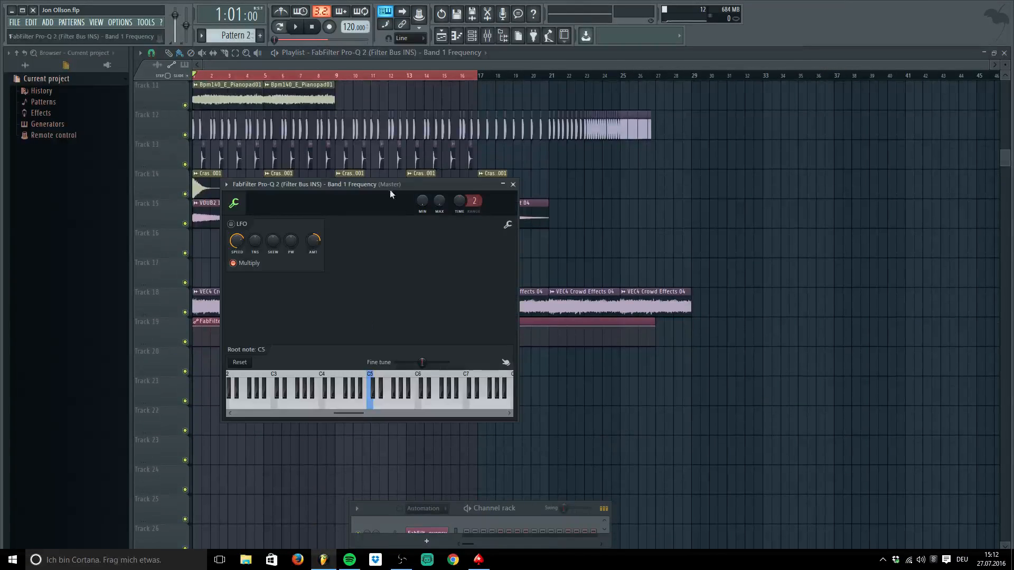
pyautogui.click(504, 186)
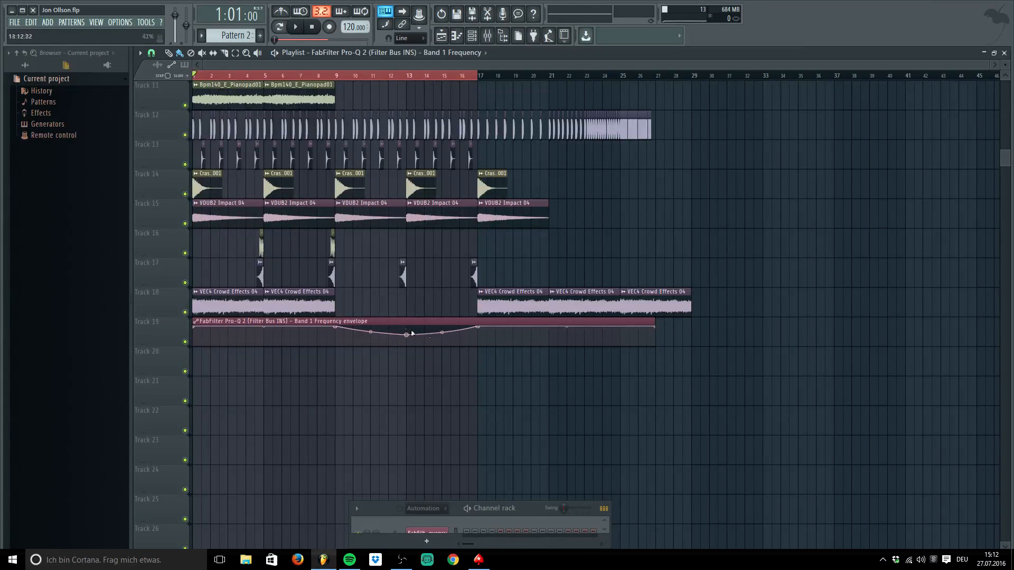
pyautogui.scroll(9, 350, 102)
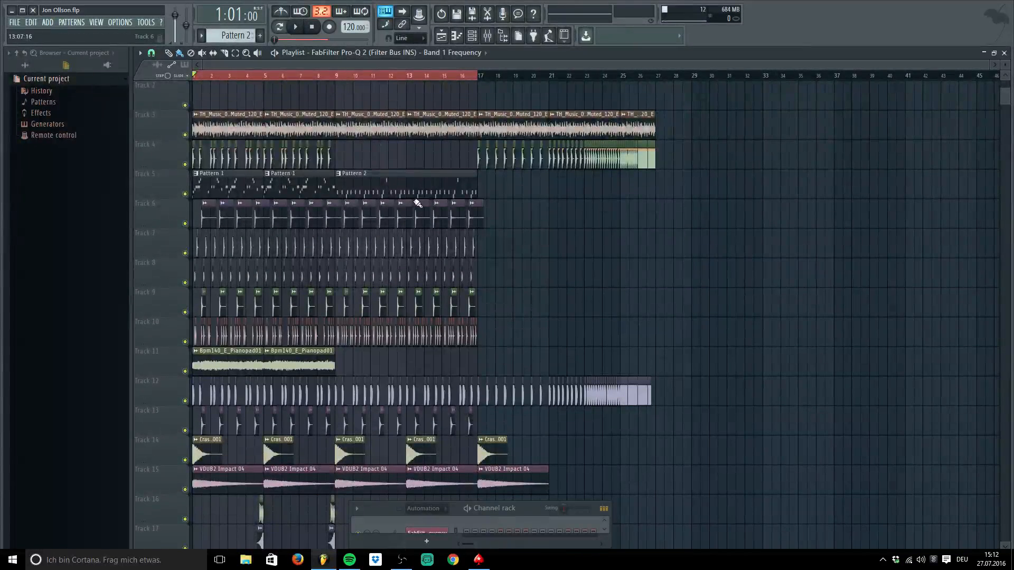
pyautogui.scroll(1, 422, 201)
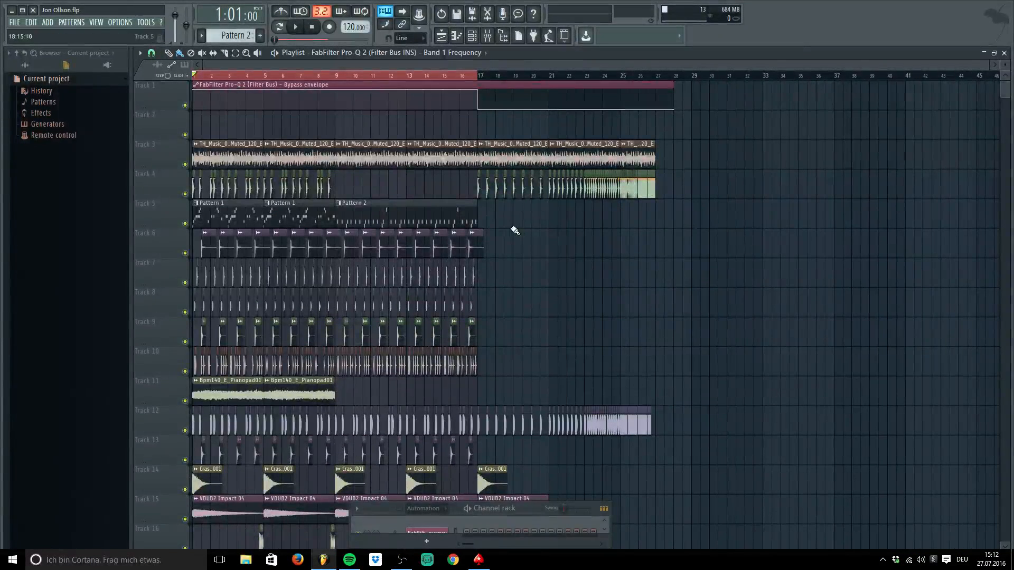
pyautogui.scroll(-6, 512, 227)
pyautogui.scroll(6, 512, 227)
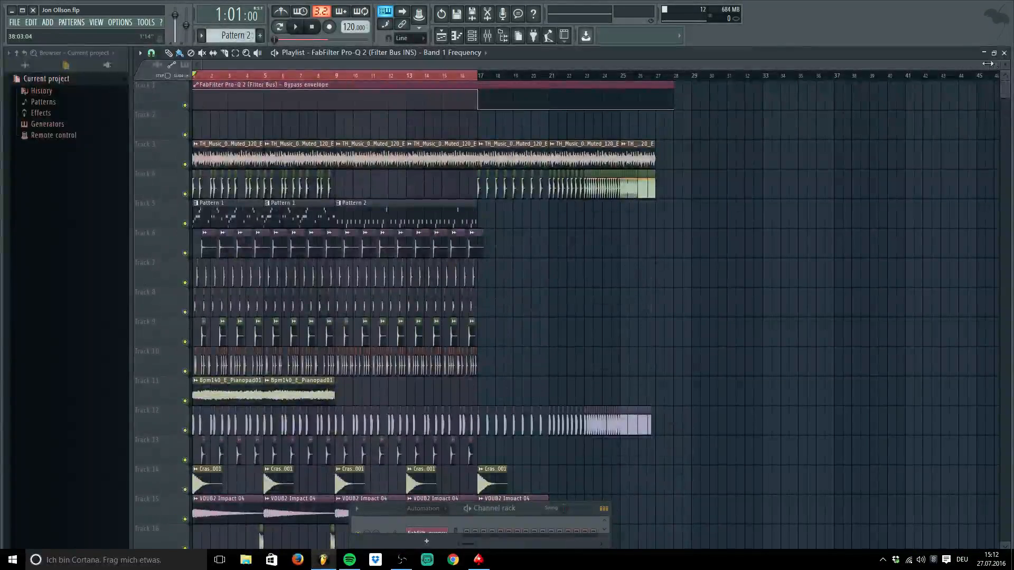
pyautogui.moveTo(988, 63)
pyautogui.mouseDown()
pyautogui.moveTo(670, 64)
pyautogui.moveTo(983, 64)
pyautogui.mouseUp()
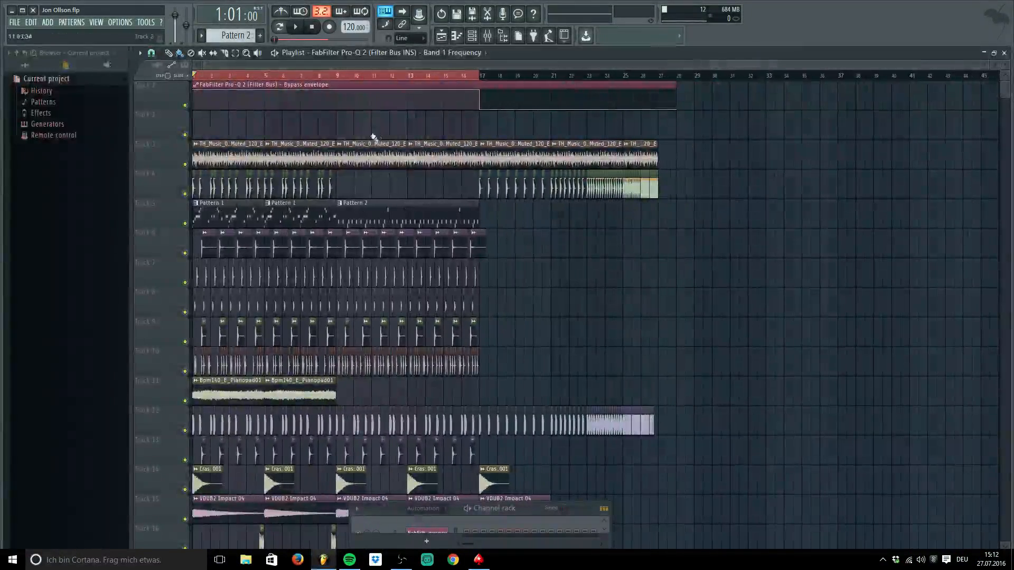
pyautogui.scroll(-5, 233, 121)
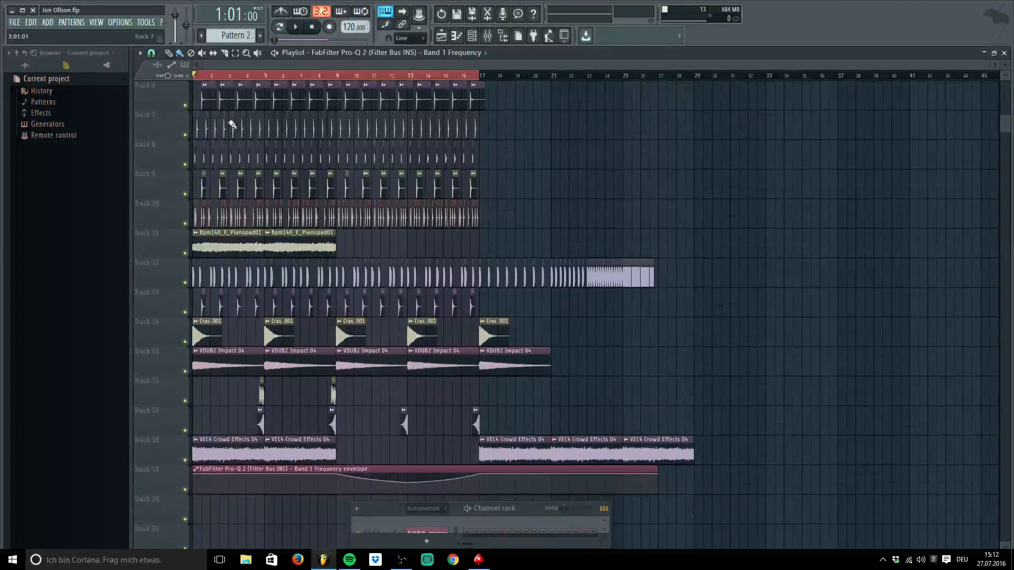
pyautogui.press('space')
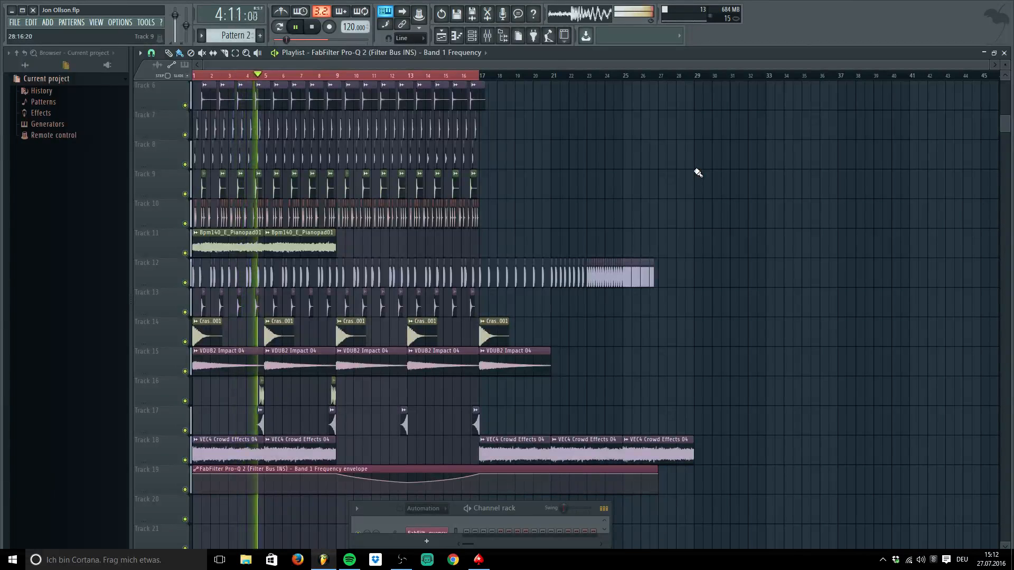
pyautogui.press('space')
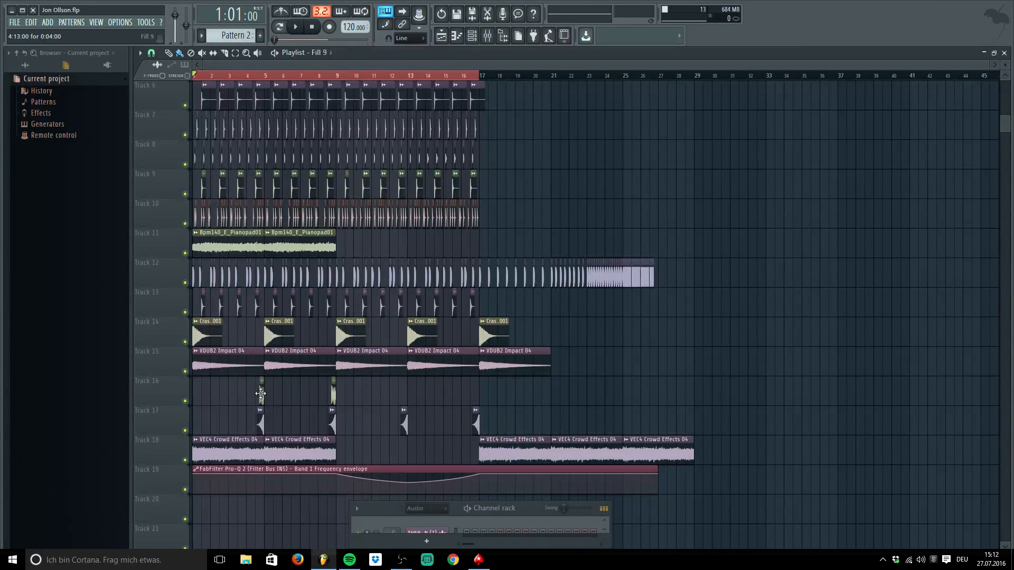
pyautogui.doubleClick(262, 395)
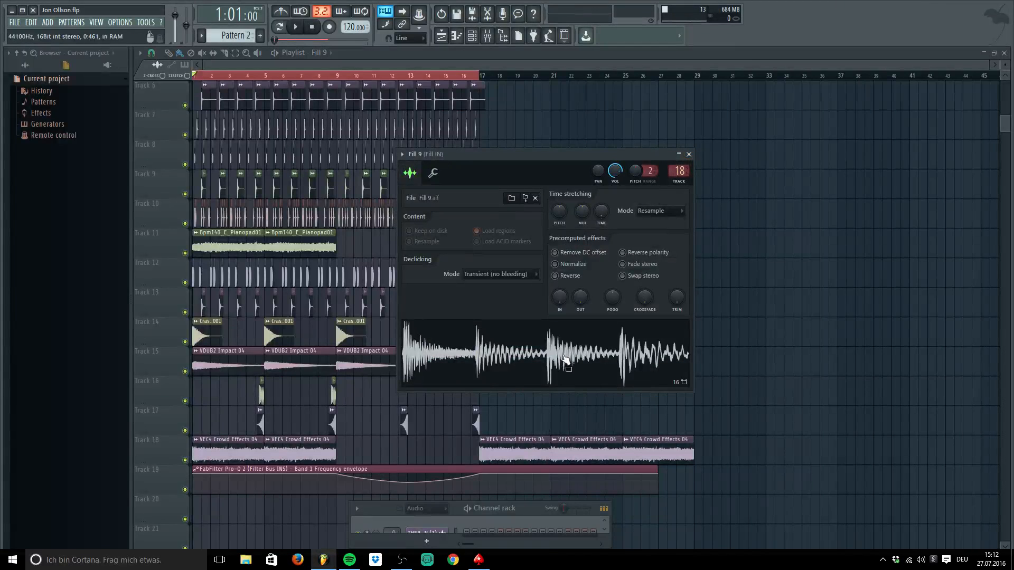
pyautogui.doubleClick(260, 421)
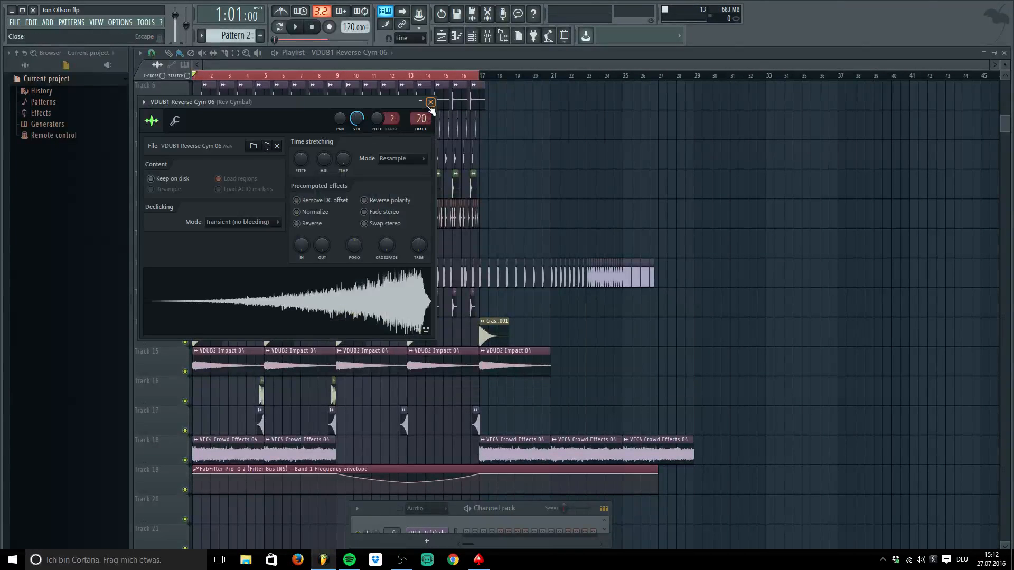
pyautogui.click(431, 102)
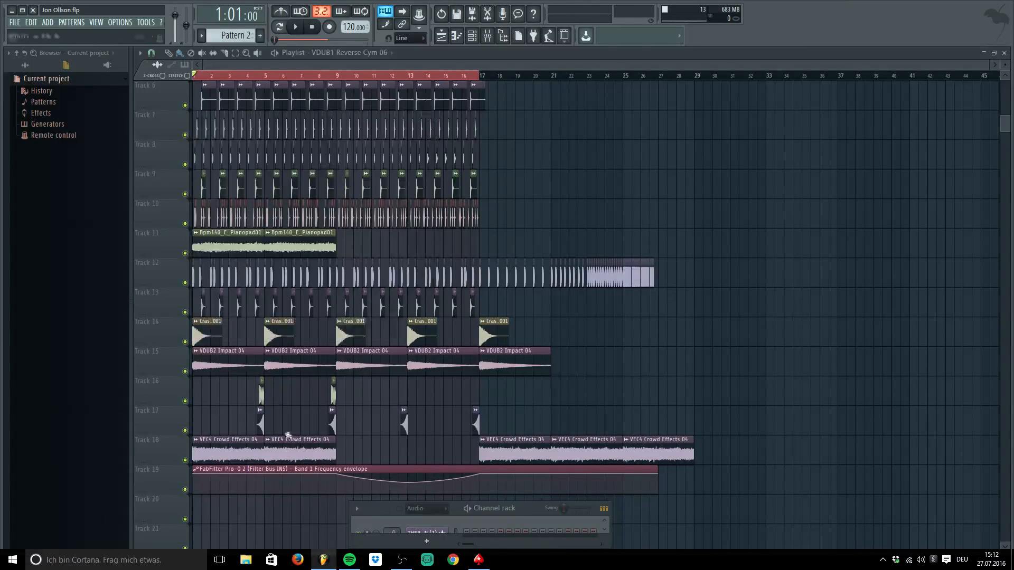
pyautogui.doubleClick(261, 396)
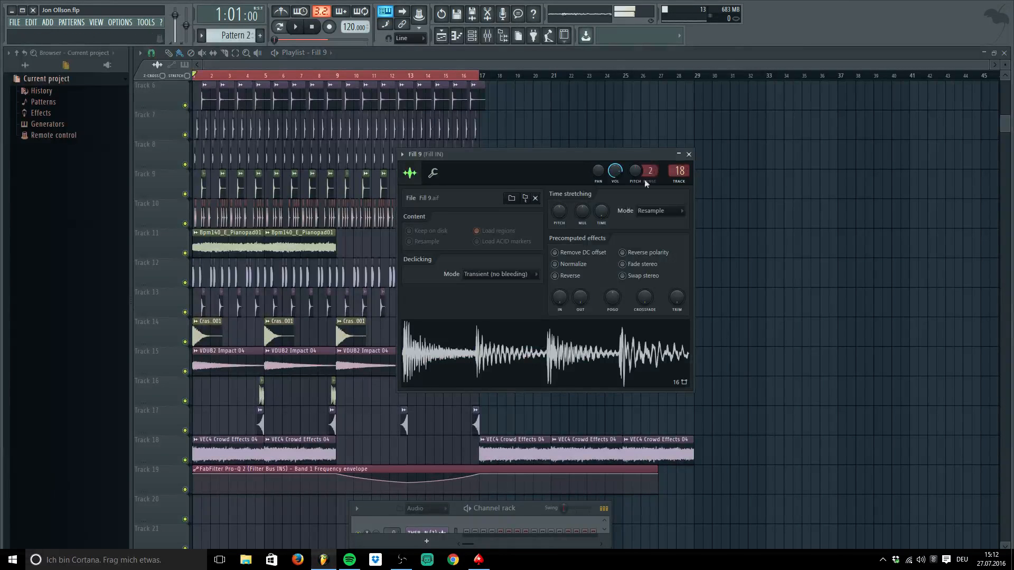
pyautogui.click(690, 154)
pyautogui.doubleClick(260, 392)
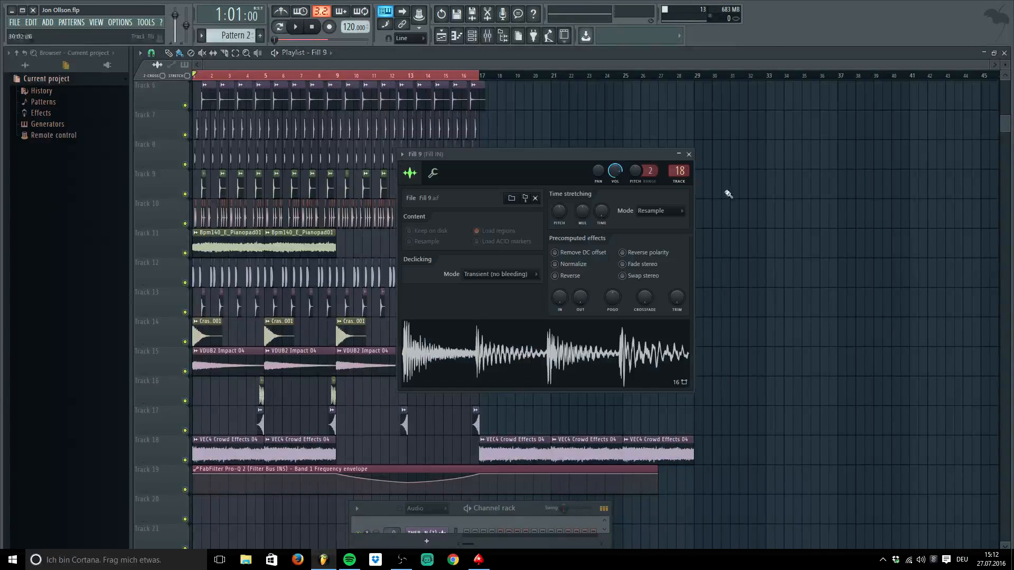
pyautogui.click(689, 154)
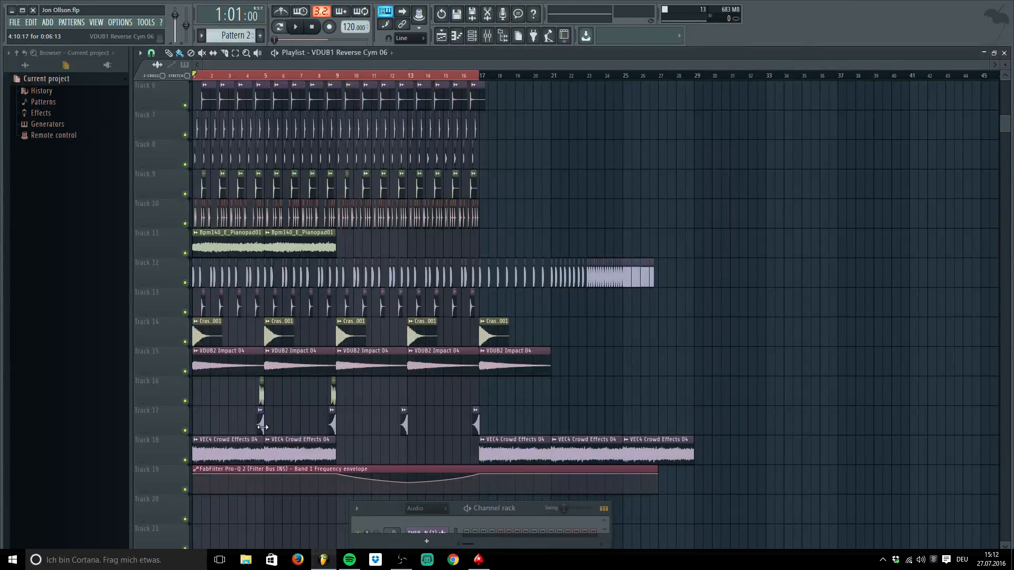
pyautogui.doubleClick(262, 427)
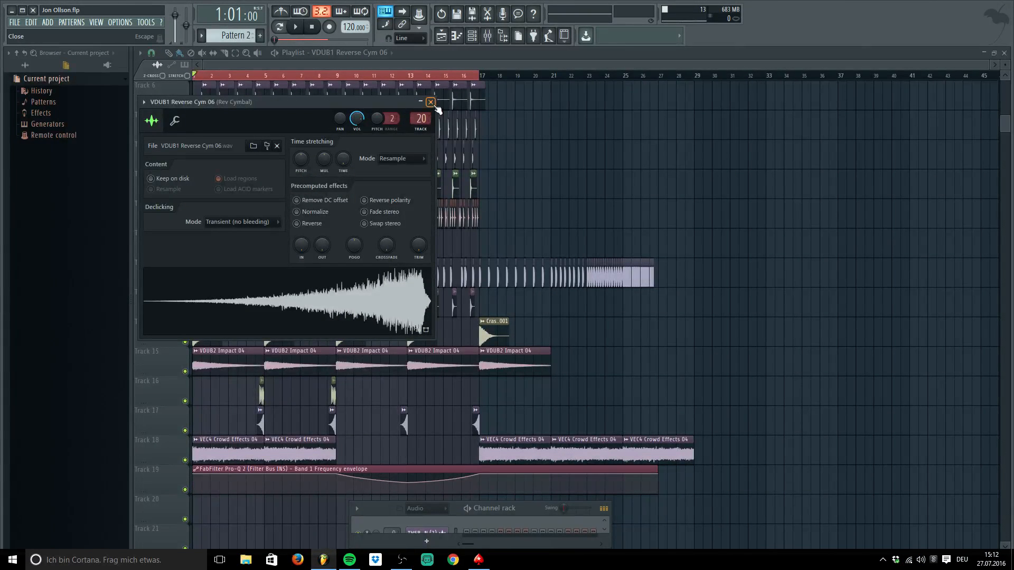
pyautogui.click(430, 102)
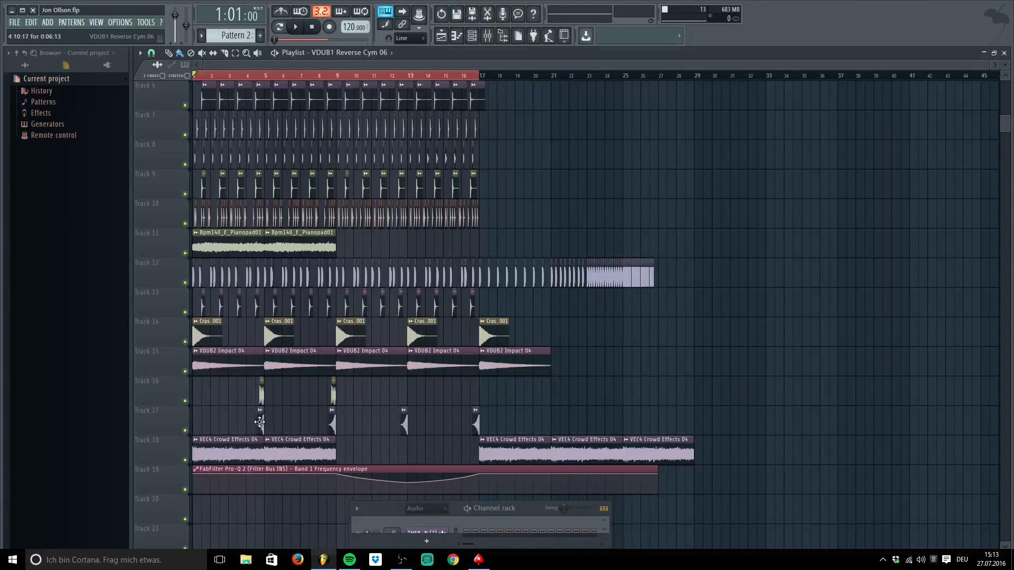
# Start playback from bar 9 and scroll through the tracks while listening
pyautogui.scroll(5, 597, 255)
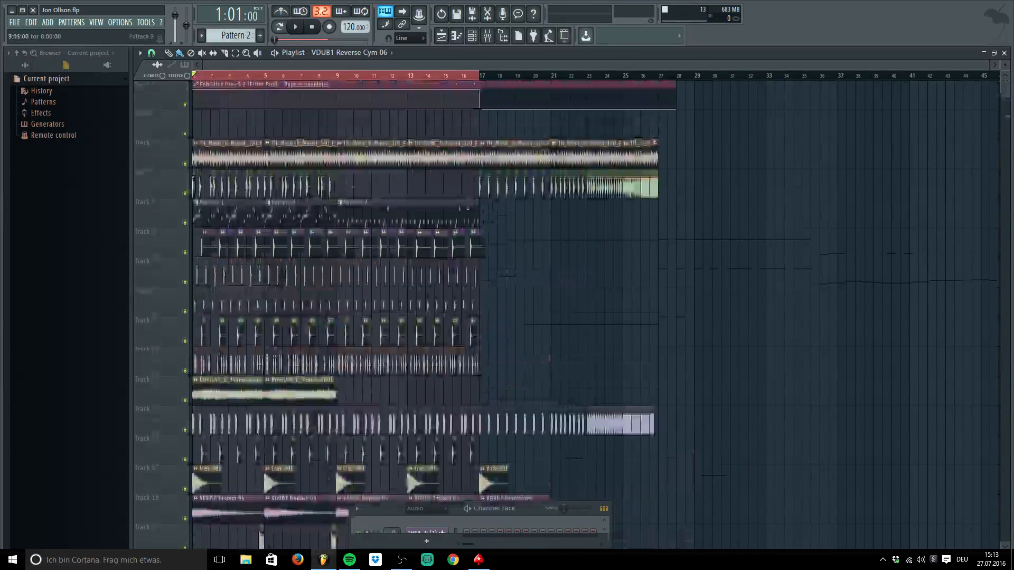
pyautogui.scroll(-4, 598, 256)
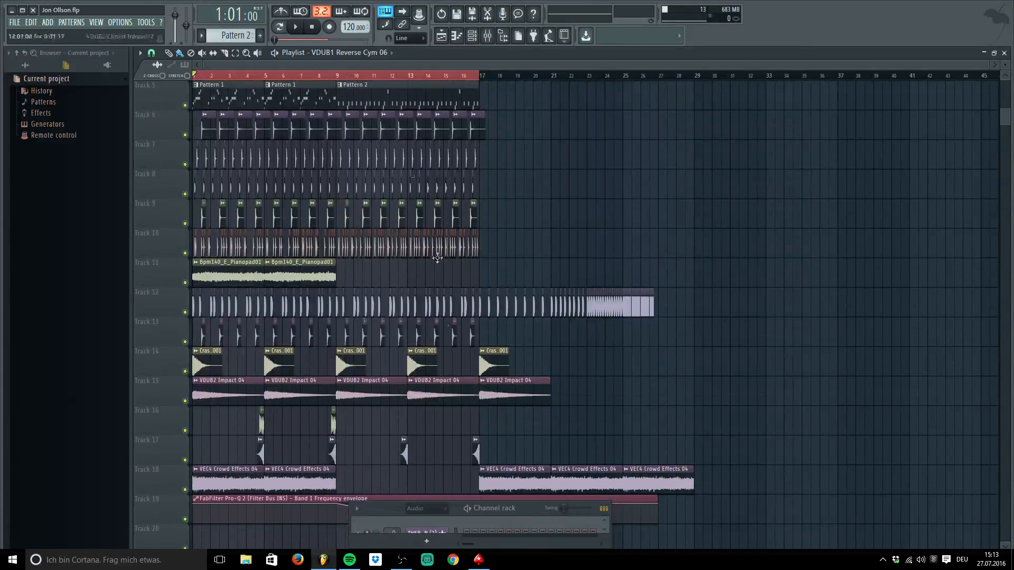
pyautogui.click(339, 77)
pyautogui.press('space')
pyautogui.scroll(-4, 482, 242)
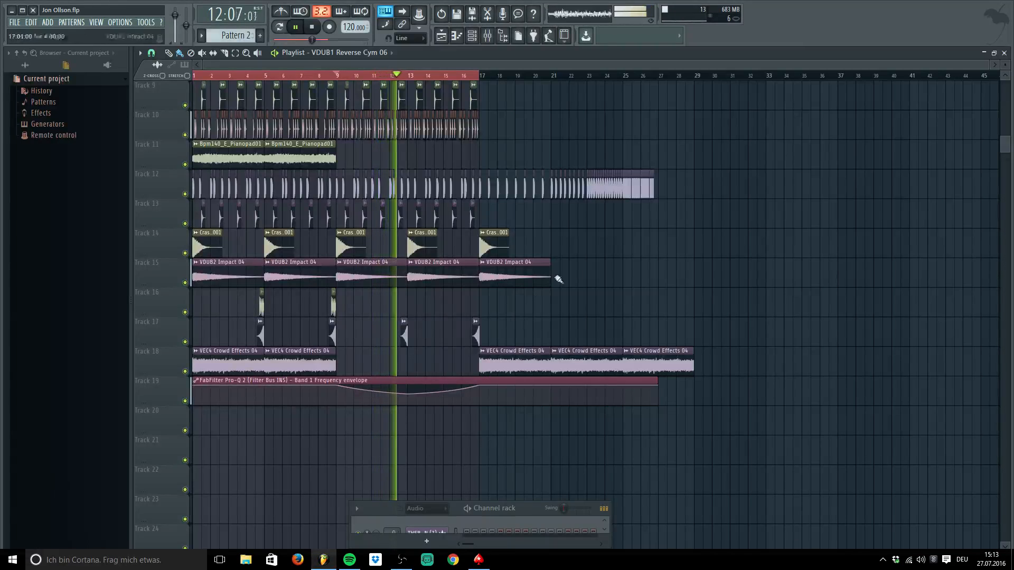
pyautogui.scroll(8, 650, 305)
pyautogui.scroll(-7, 651, 306)
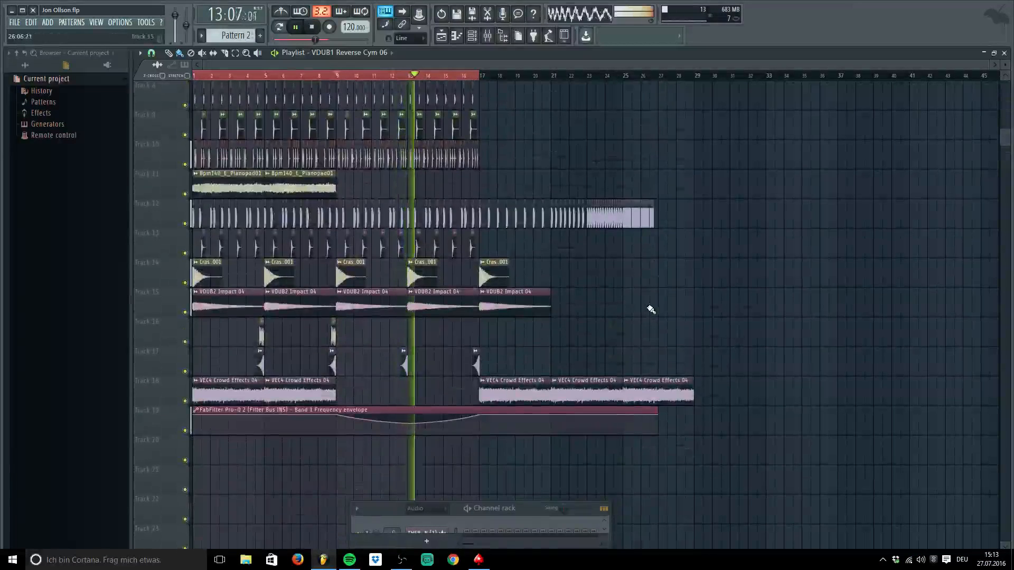
pyautogui.scroll(7, 649, 307)
pyautogui.scroll(-6, 648, 313)
pyautogui.scroll(6, 650, 314)
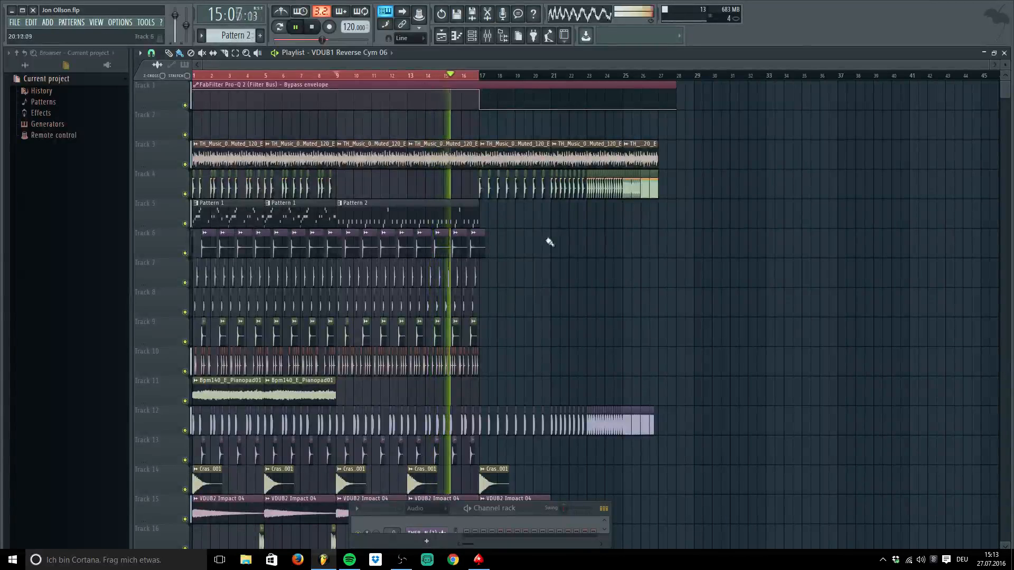
pyautogui.scroll(-5, 547, 243)
pyautogui.scroll(5, 546, 247)
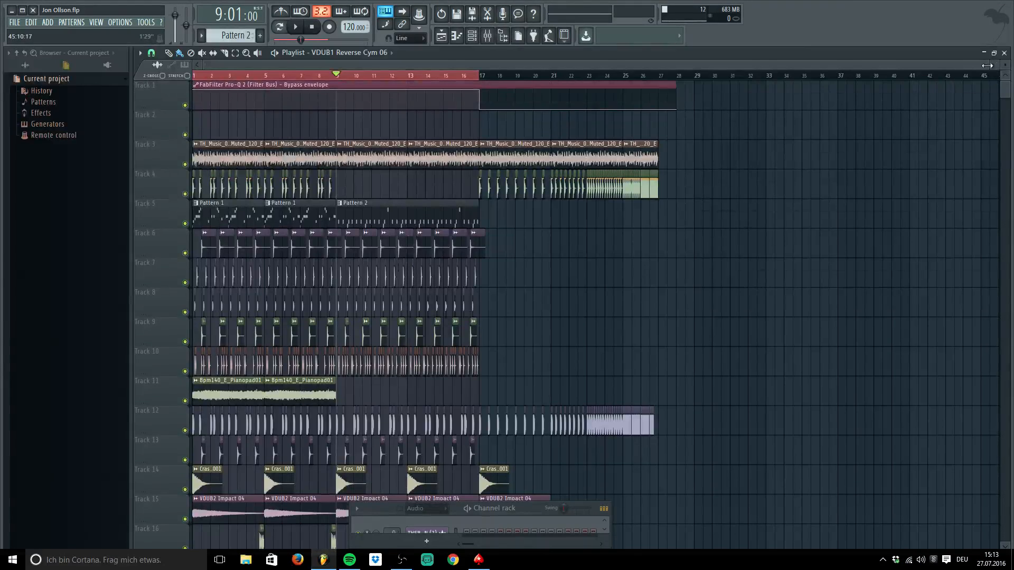
# Keep listening while scrolling the tracks and adjusting the playlist's horizontal zoom
pyautogui.moveTo(989, 65)
pyautogui.mouseDown()
pyautogui.moveTo(515, 64)
pyautogui.moveTo(987, 65)
pyautogui.mouseUp()
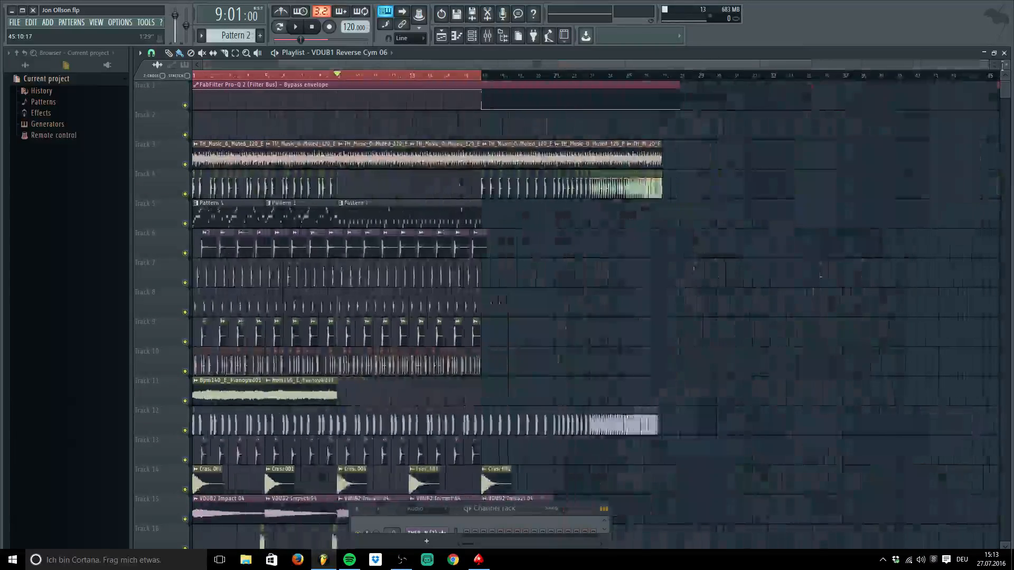
pyautogui.scroll(-6, 515, 240)
pyautogui.scroll(6, 515, 241)
pyautogui.scroll(-7, 515, 241)
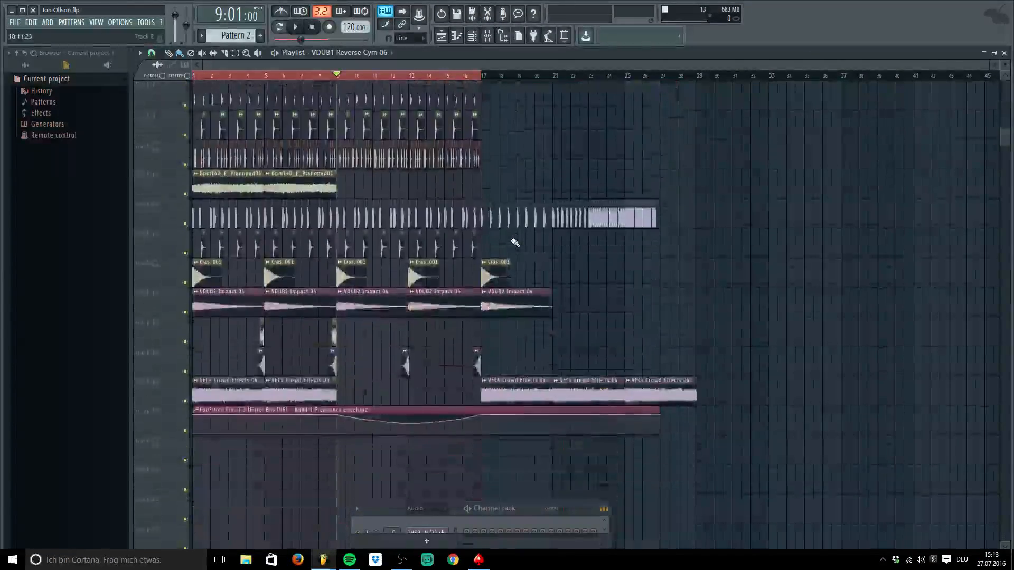
pyautogui.scroll(4, 515, 242)
pyautogui.scroll(6, 515, 243)
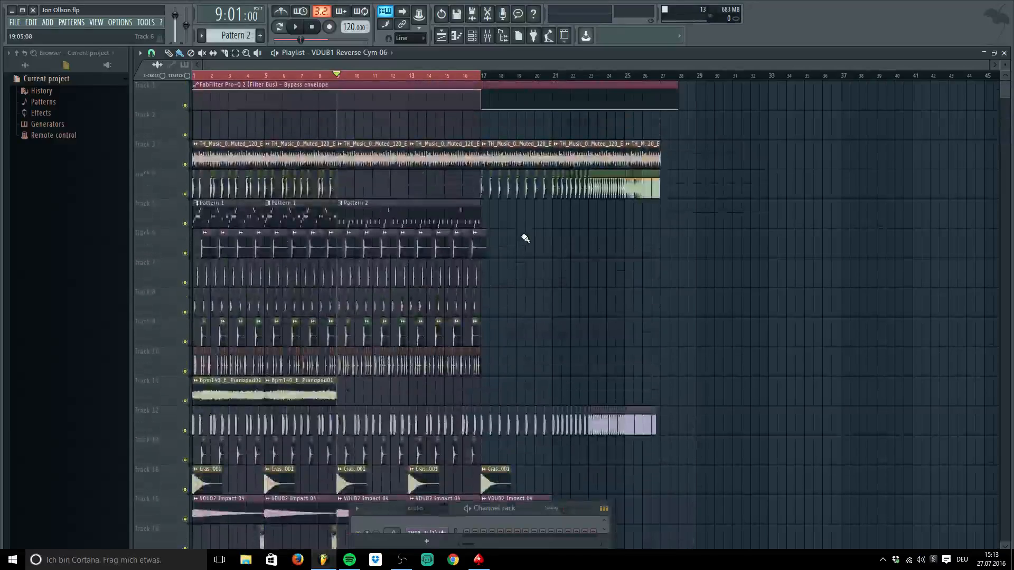
pyautogui.scroll(-5, 526, 239)
pyautogui.scroll(4, 525, 239)
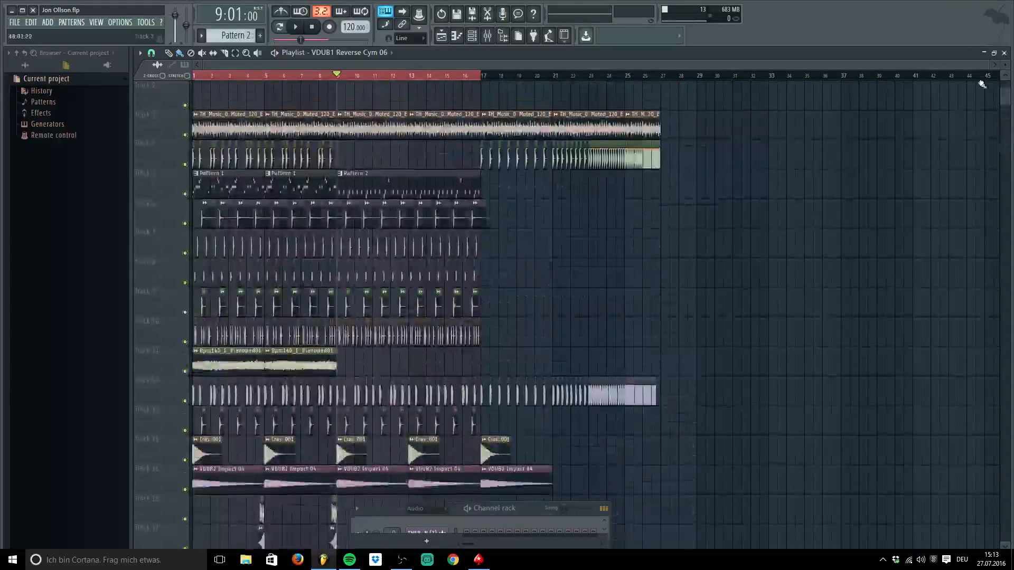
pyautogui.moveTo(984, 68); pyautogui.dragTo(675, 62)
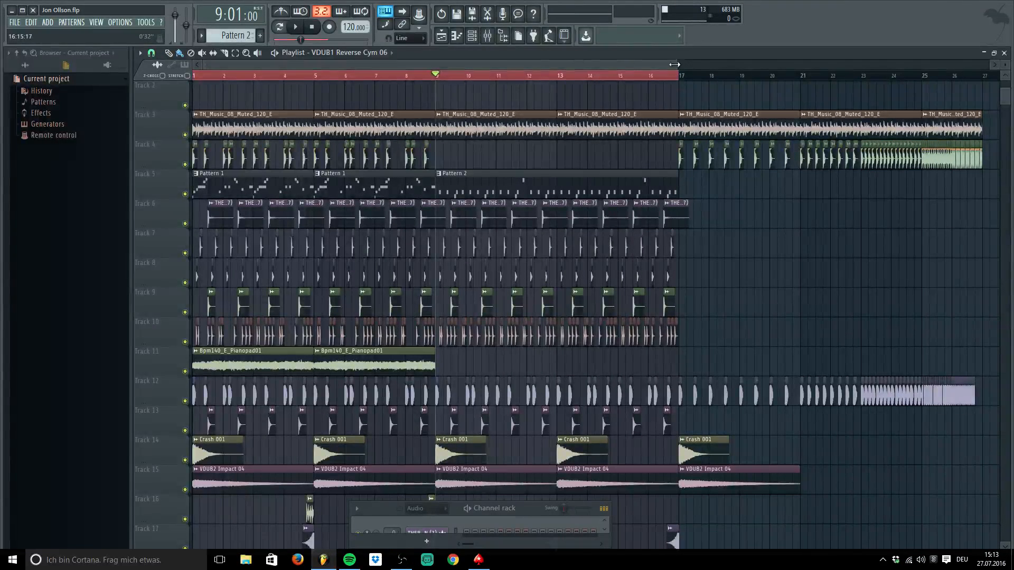
pyautogui.moveTo(675, 64); pyautogui.dragTo(993, 64)
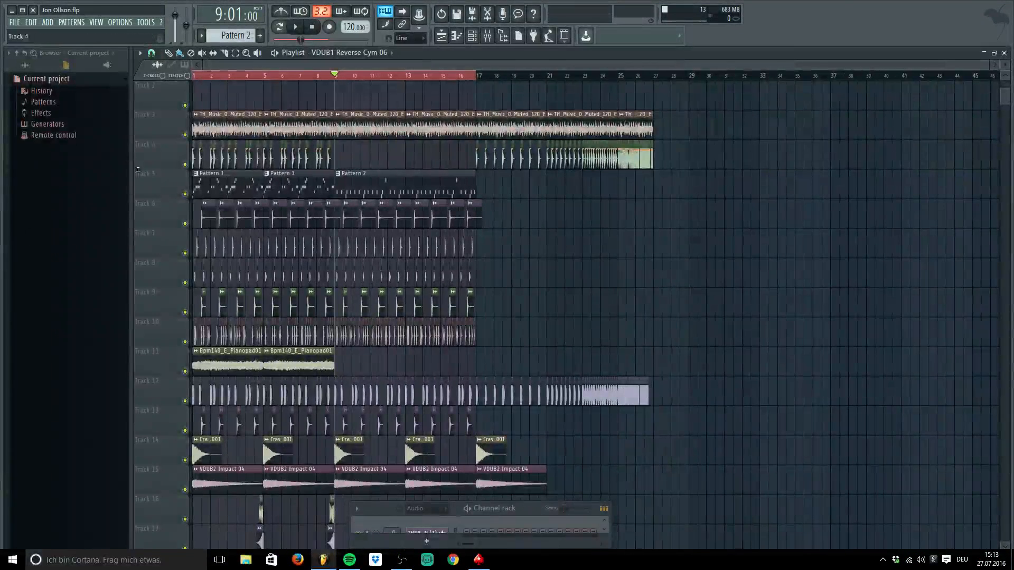